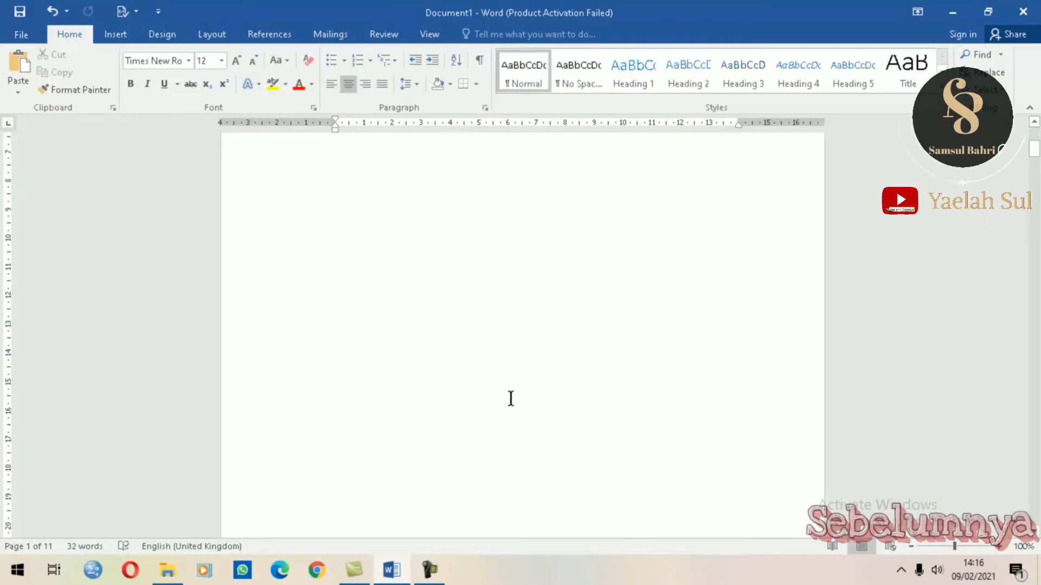
# Step: Look through the document from the COVER page past KATA PENGANTAR, including the footer area of the first page
pyautogui.doubleClick(460, 342)
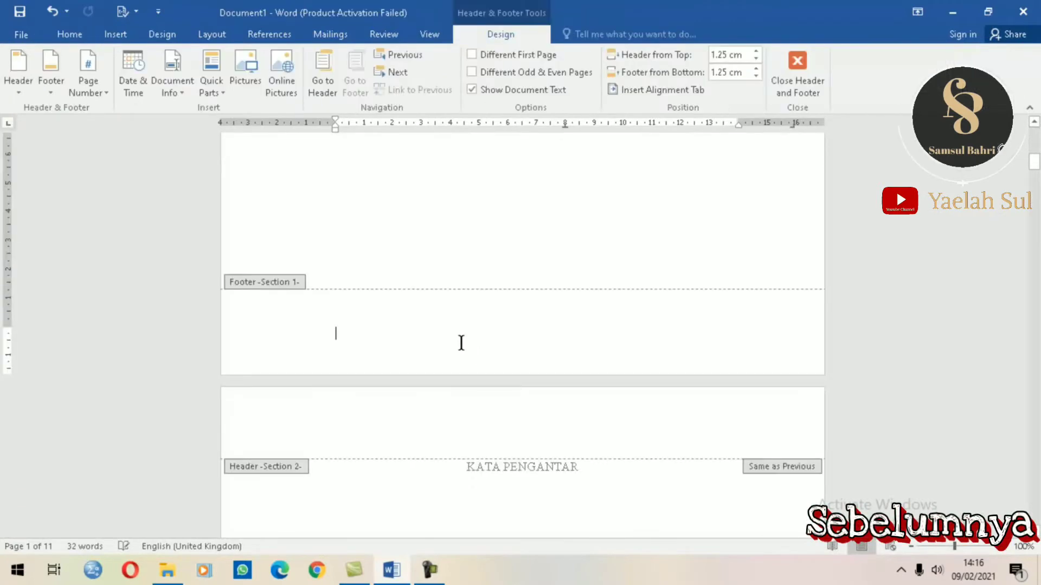
pyautogui.doubleClick(532, 218)
pyautogui.scroll(1, 532, 216)
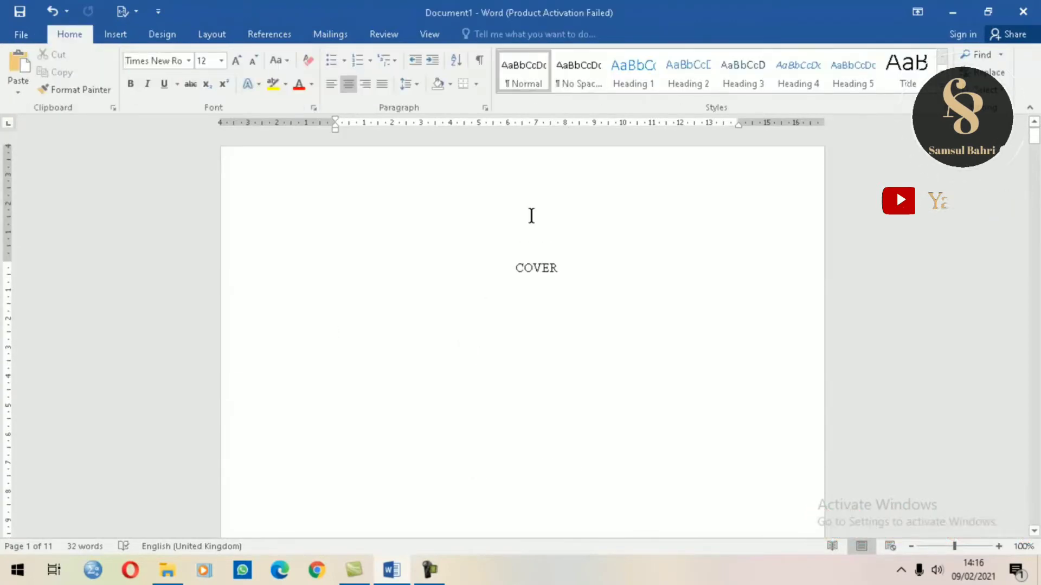
pyautogui.scroll(-10, 531, 219)
pyautogui.scroll(-5, 637, 320)
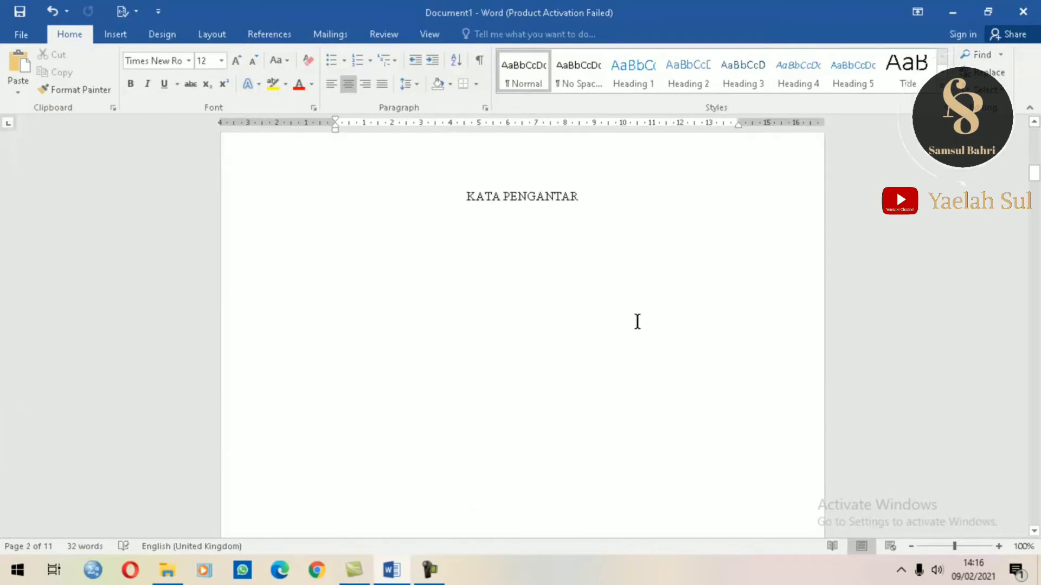
pyautogui.scroll(-2, 637, 321)
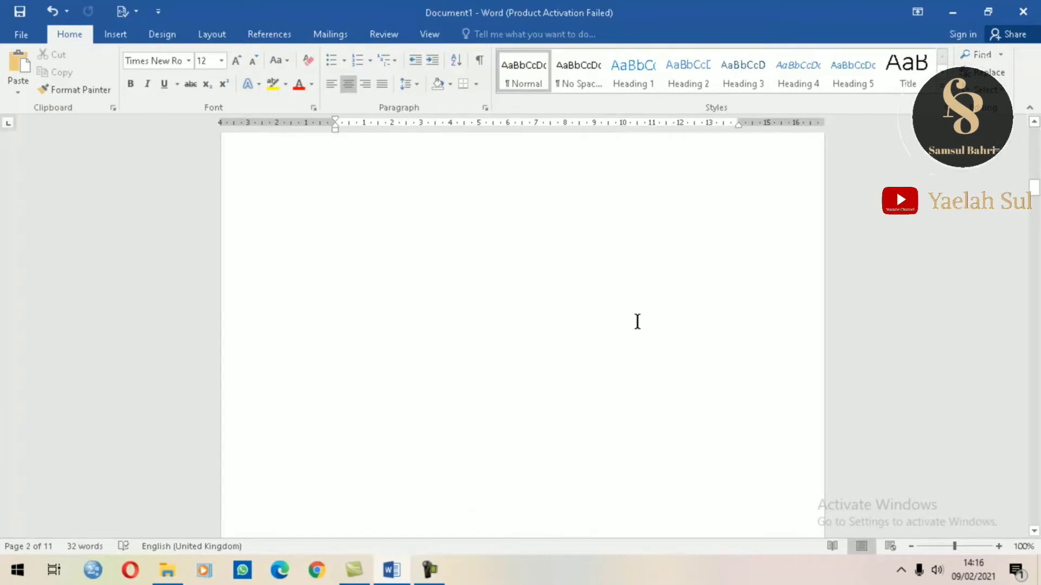
pyautogui.scroll(-8, 637, 321)
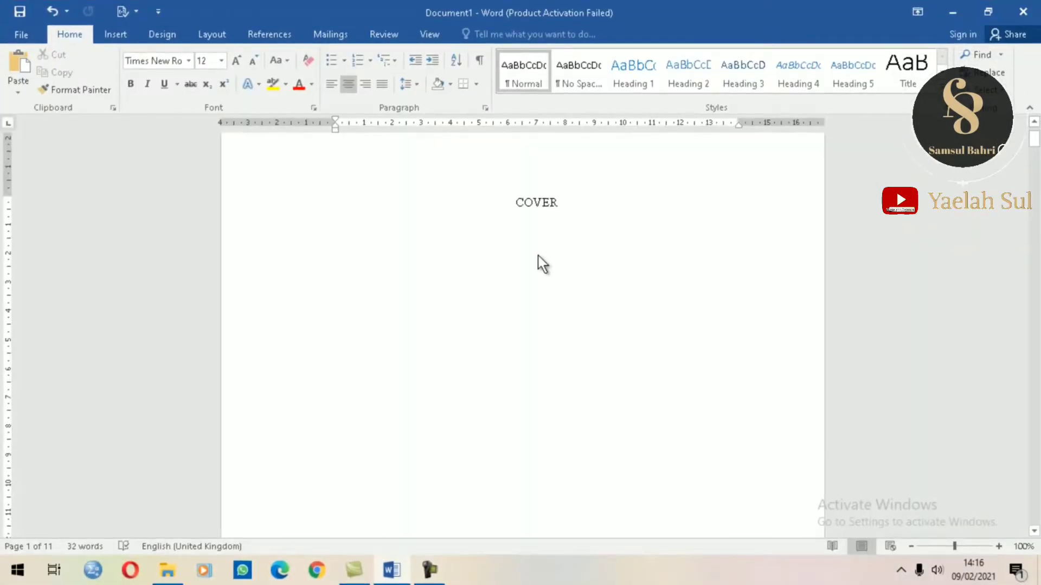
pyautogui.scroll(2, 538, 256)
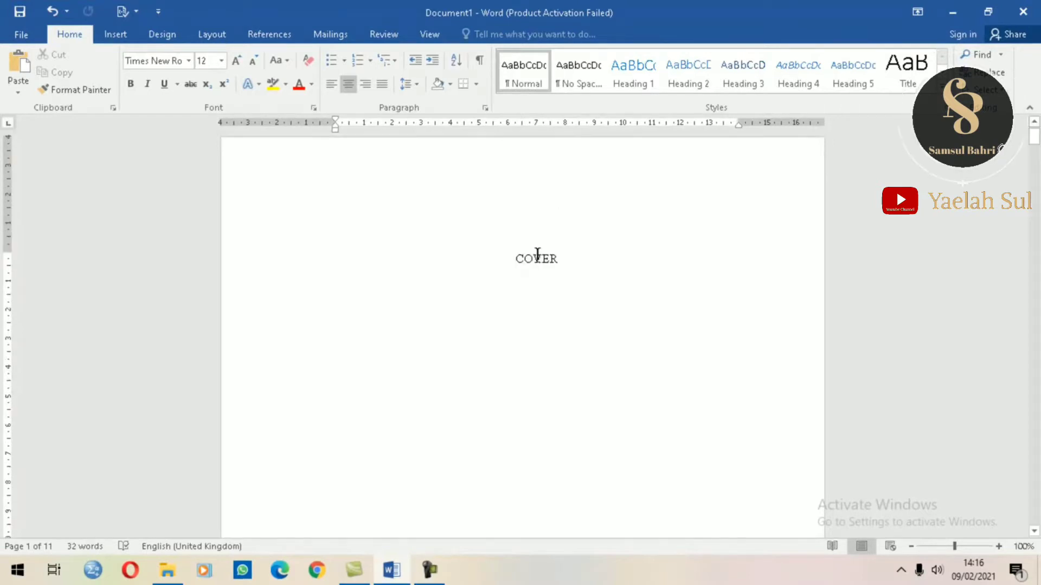
# Step: Review the COVER, KATA PENGANTAR and DAFTAR ISI titles at the start of the document's opening pages
pyautogui.click(591, 273)
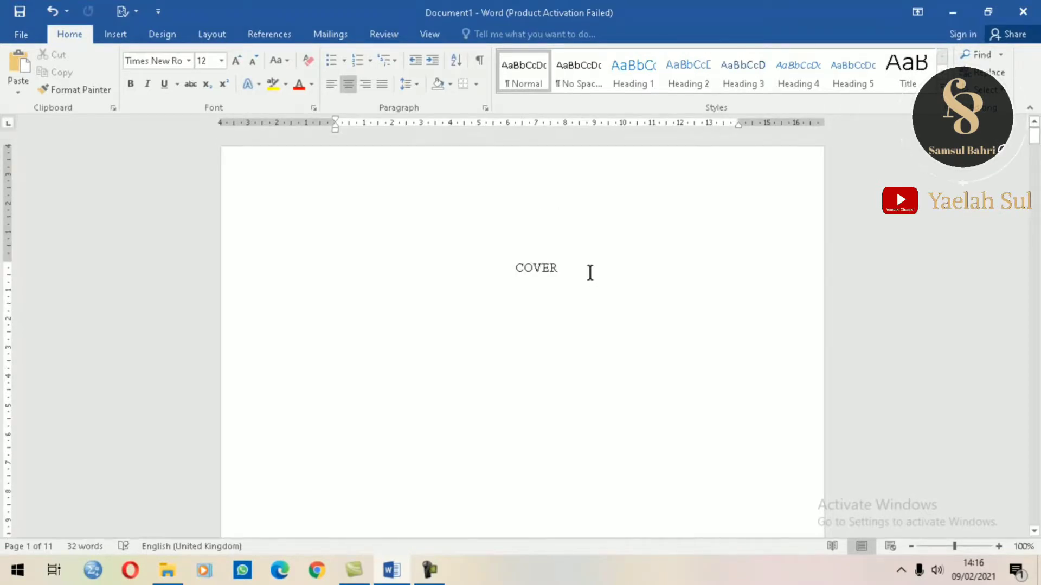
pyautogui.click(219, 32)
pyautogui.click(69, 35)
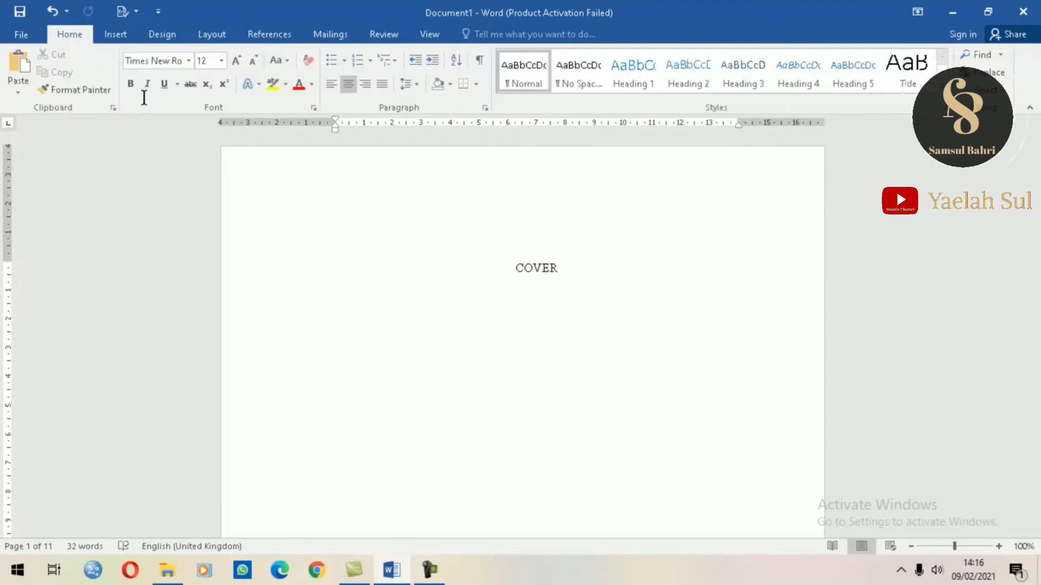
pyautogui.scroll(-15, 509, 398)
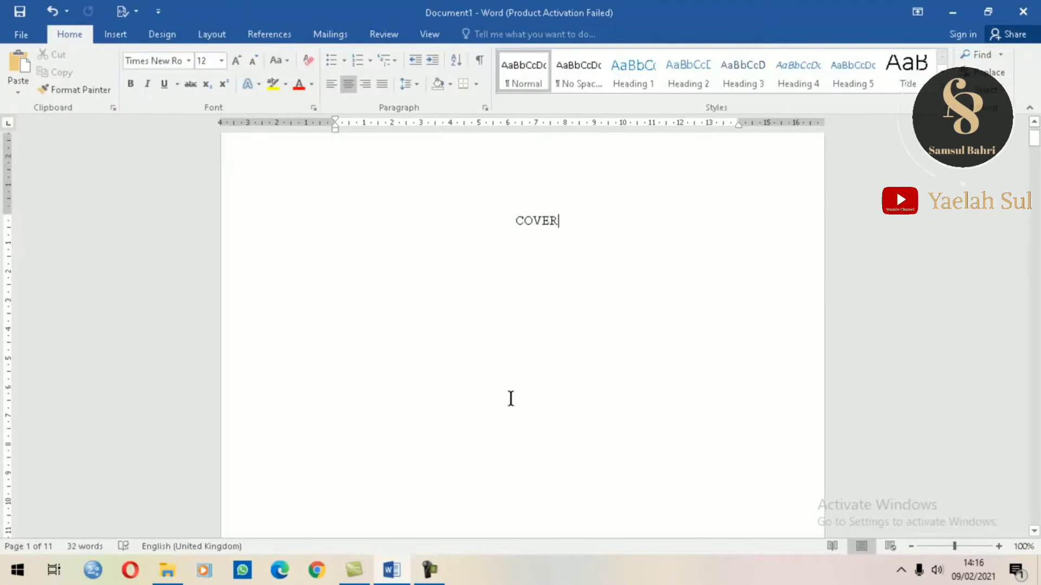
pyautogui.doubleClick(461, 343)
pyautogui.doubleClick(532, 215)
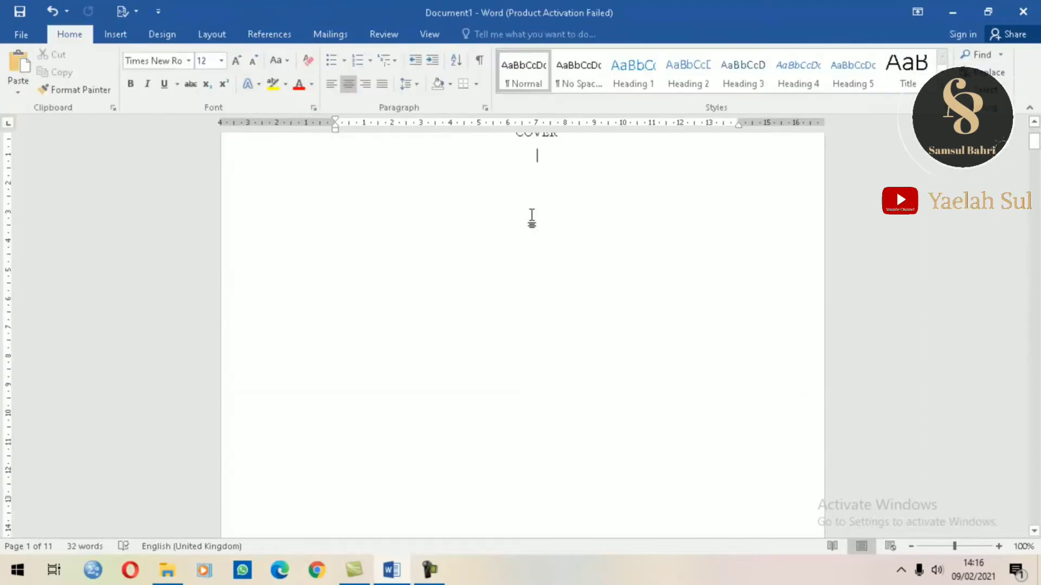
pyautogui.scroll(4, 532, 216)
pyautogui.scroll(-18, 532, 216)
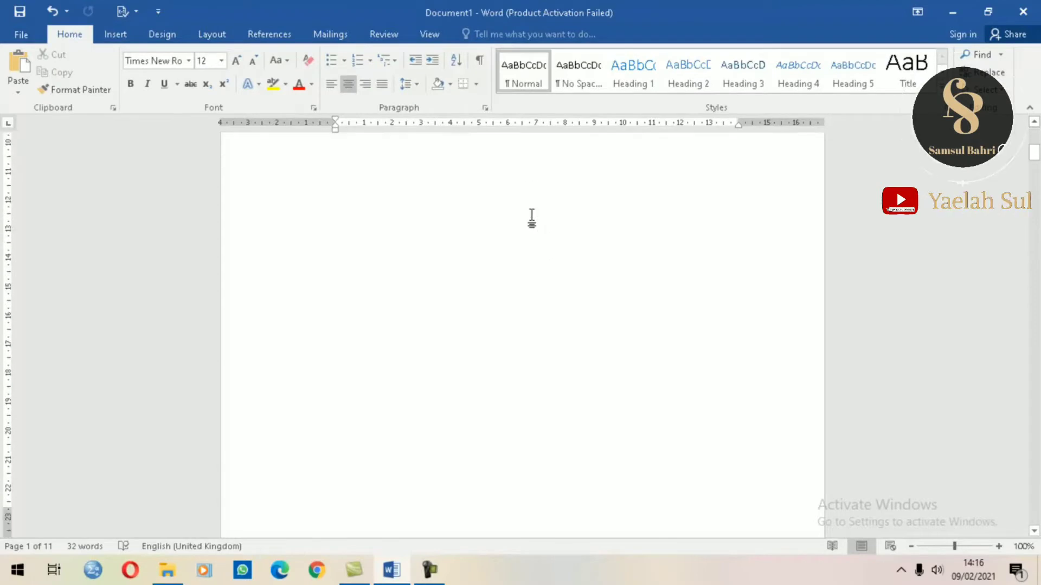
pyautogui.scroll(-5, 638, 322)
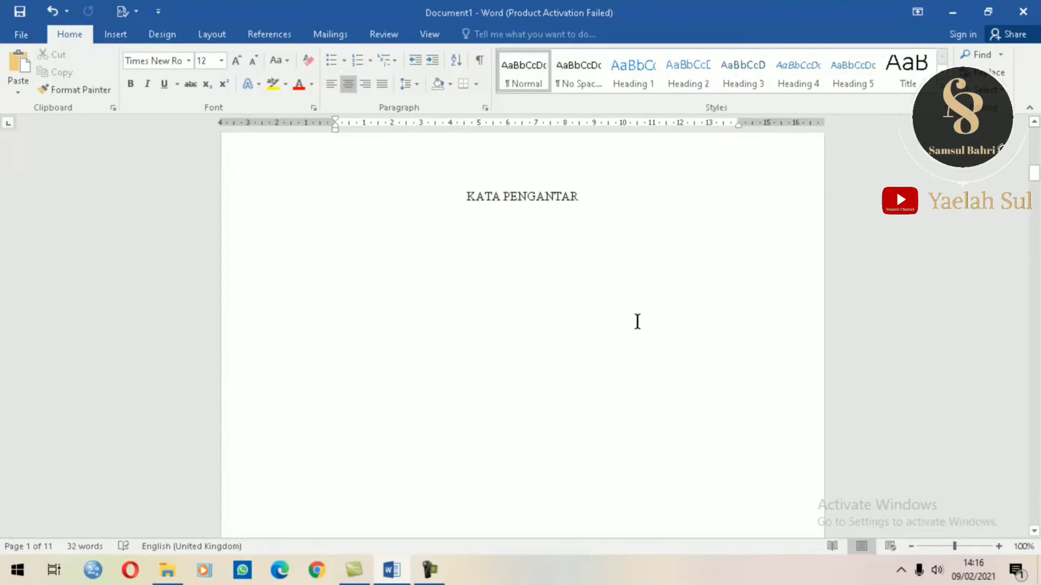
pyautogui.scroll(-3, 638, 321)
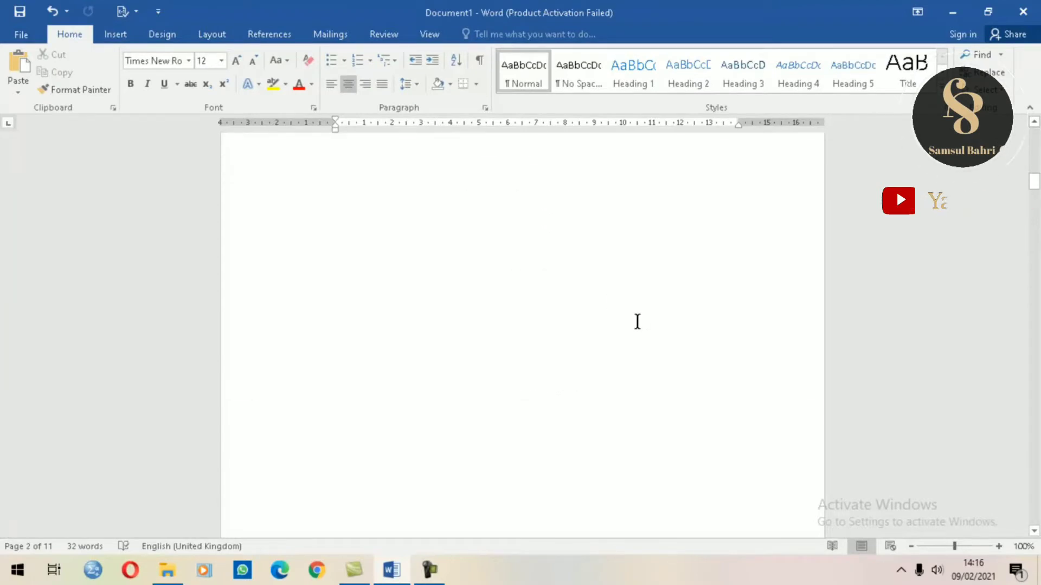
pyautogui.scroll(-6, 638, 322)
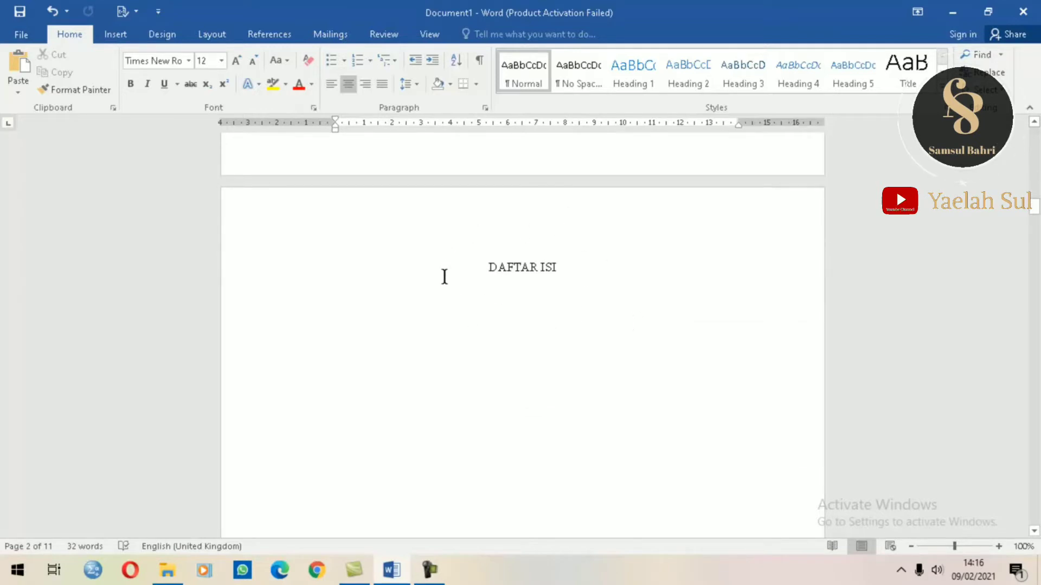
pyautogui.scroll(15, 627, 262)
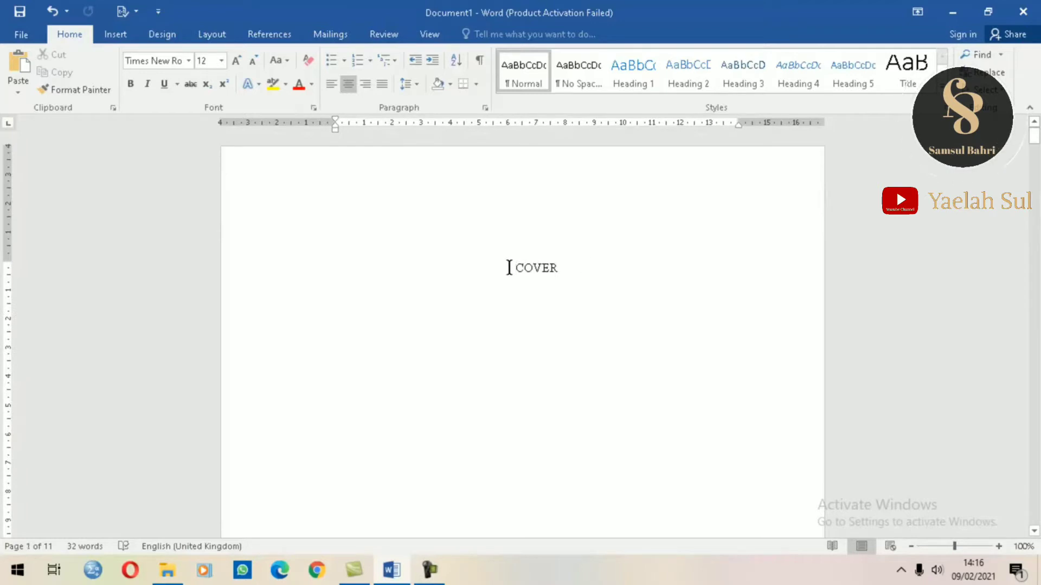
pyautogui.click(636, 84)
pyautogui.scroll(-15, 581, 264)
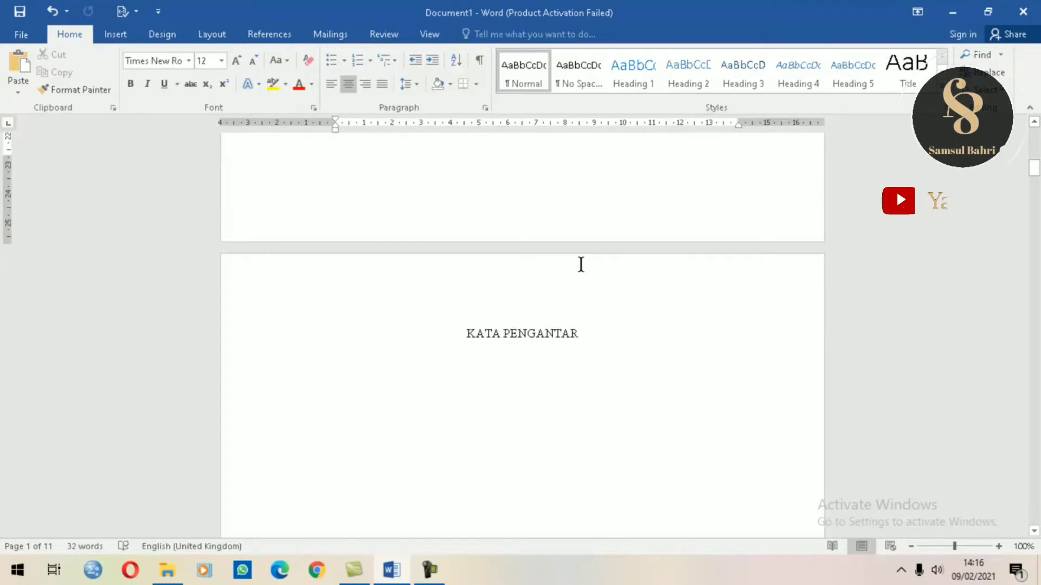
pyautogui.scroll(15, 581, 264)
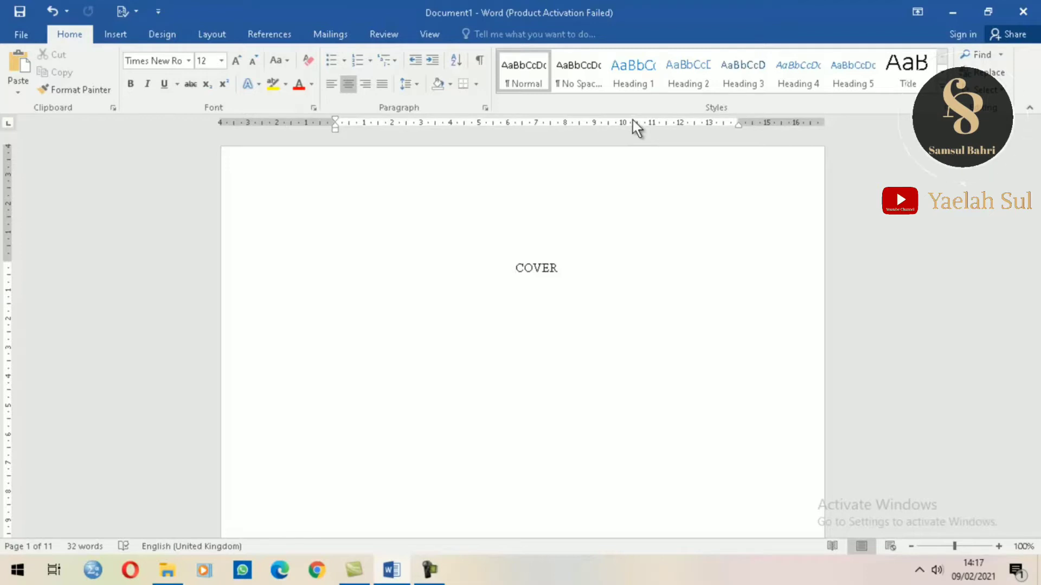
# Step: Apply the Heading 1 style to the COVER title and try changing its font to Times New Roman
pyautogui.click(631, 64)
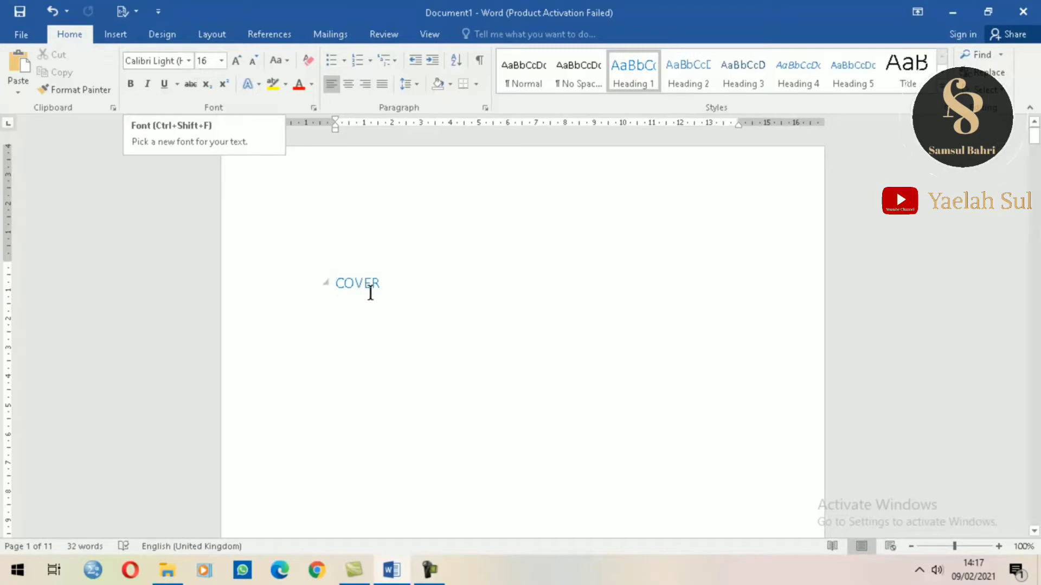
pyautogui.click(190, 61)
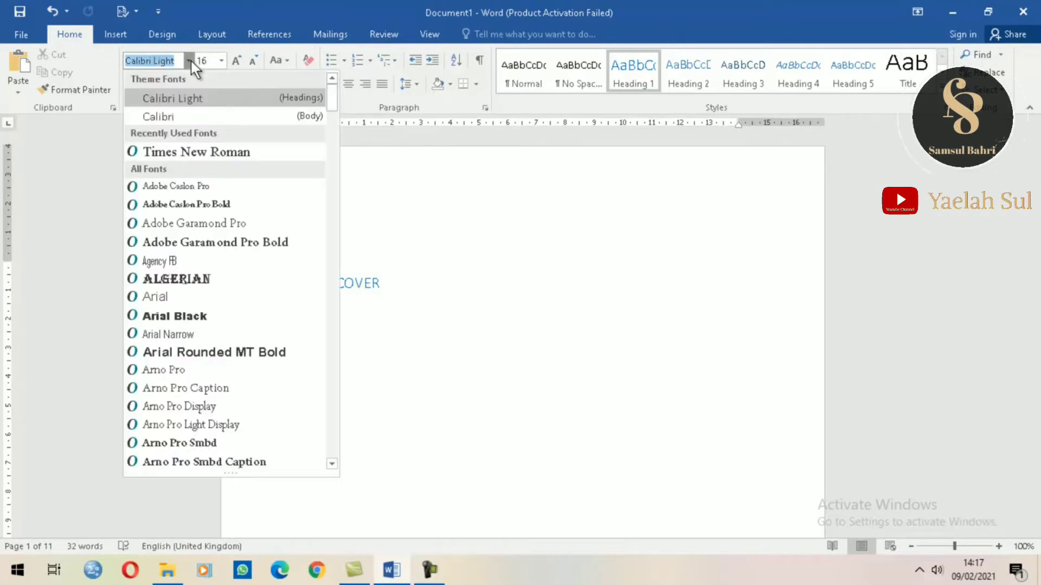
pyautogui.click(239, 152)
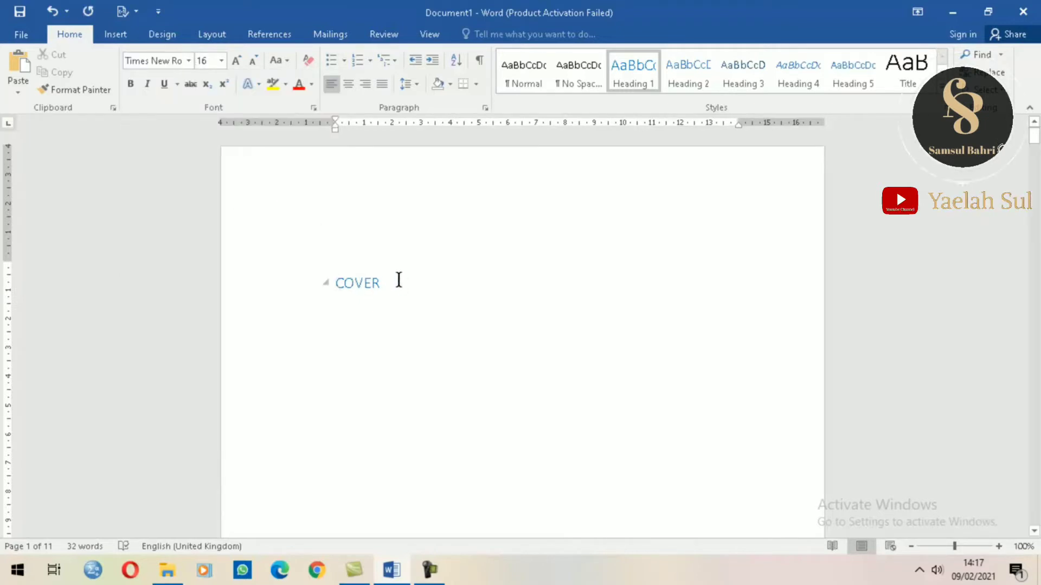
# Step: Try the Heading 1 style on the KATA PENGANTAR title, and undo it
pyautogui.scroll(-10, 353, 265)
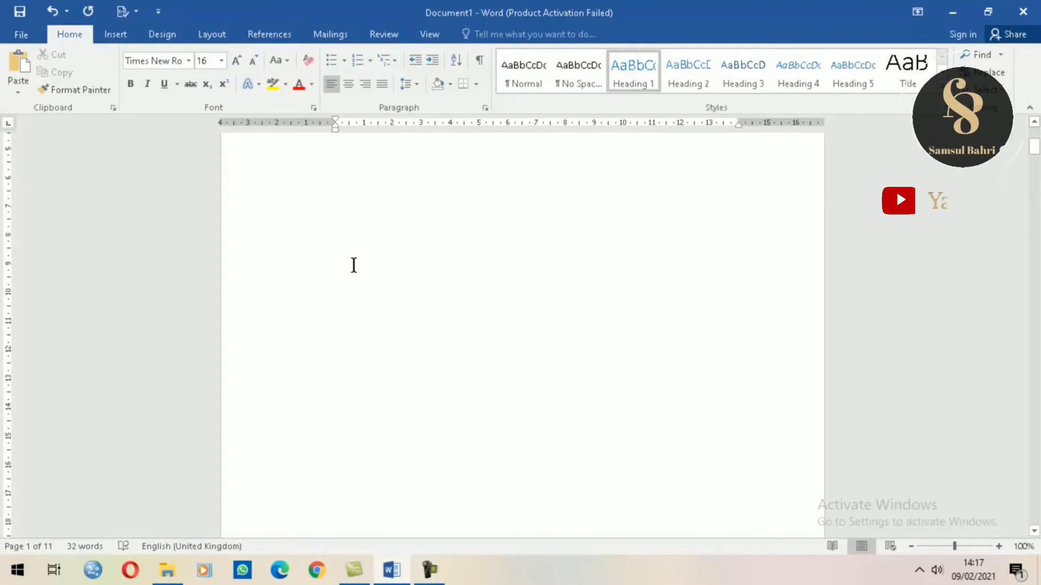
pyautogui.click(471, 309)
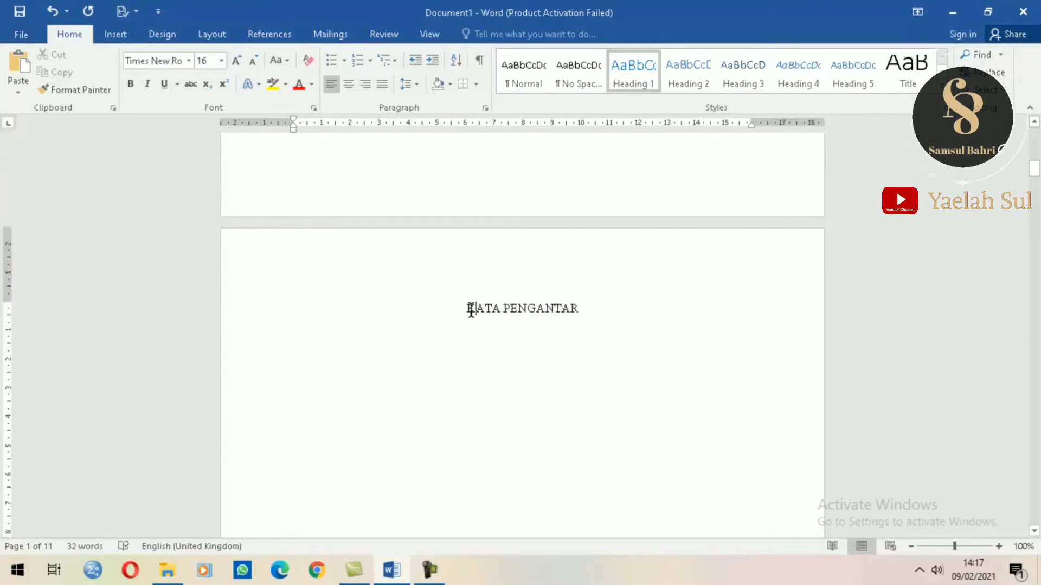
pyautogui.click(646, 72)
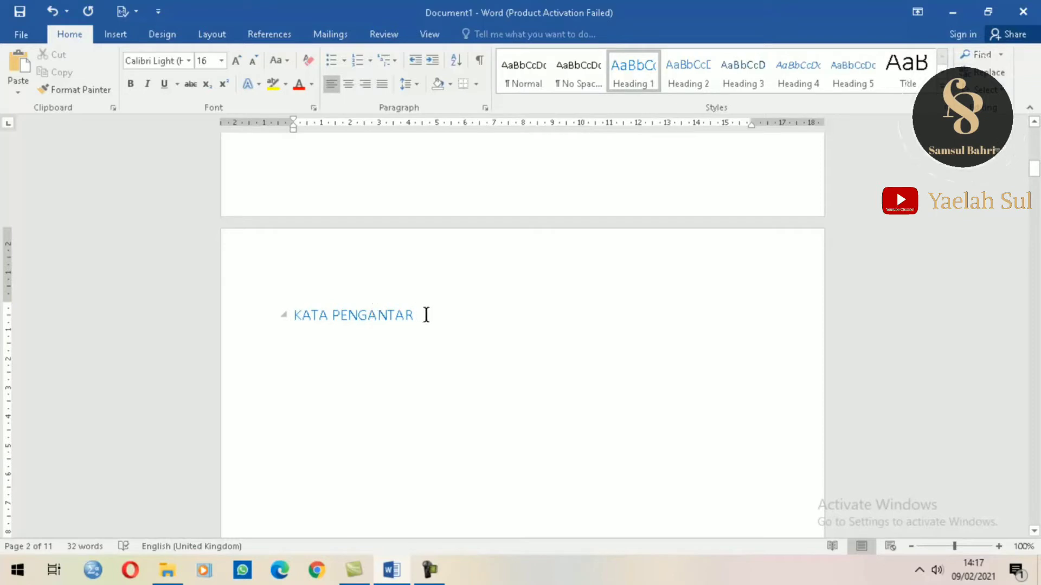
pyautogui.hotkey('ctrl', 'z')
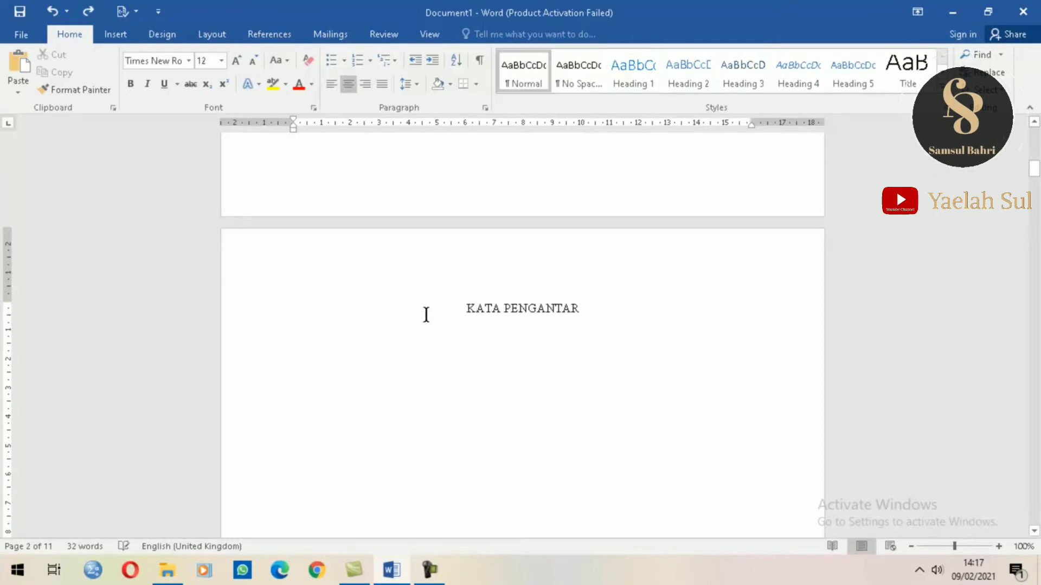
# Step: Modify the Heading 1 style from the COVER title, setting its font to Times New Roman
pyautogui.scroll(10, 426, 314)
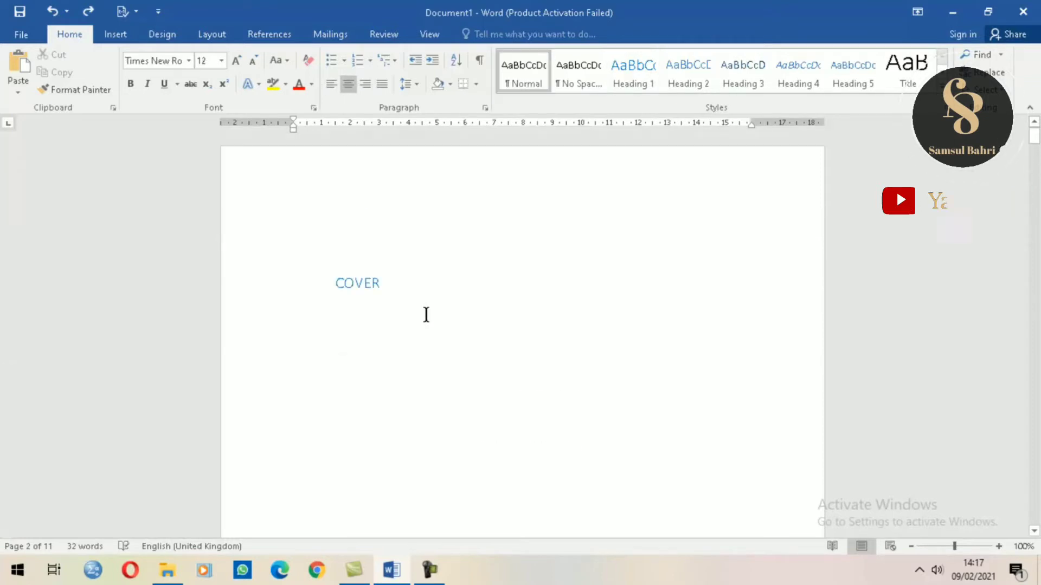
pyautogui.click(341, 288)
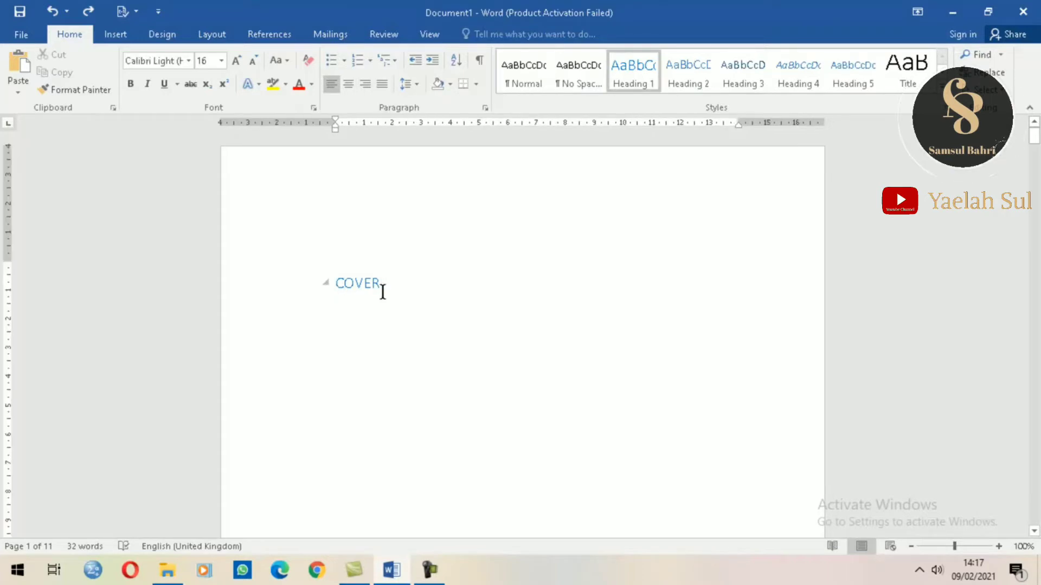
pyautogui.rightClick(638, 82)
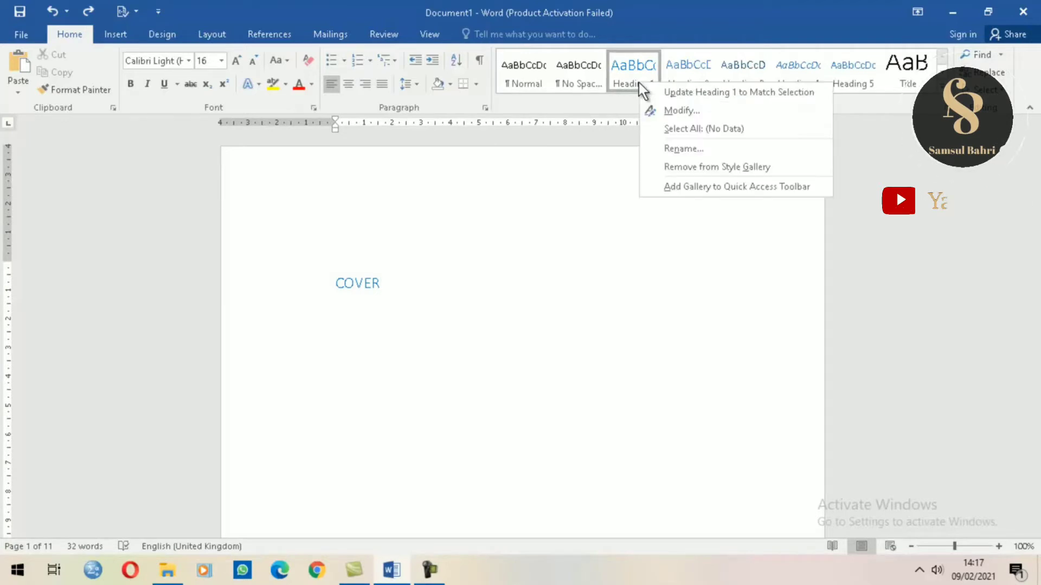
pyautogui.click(716, 114)
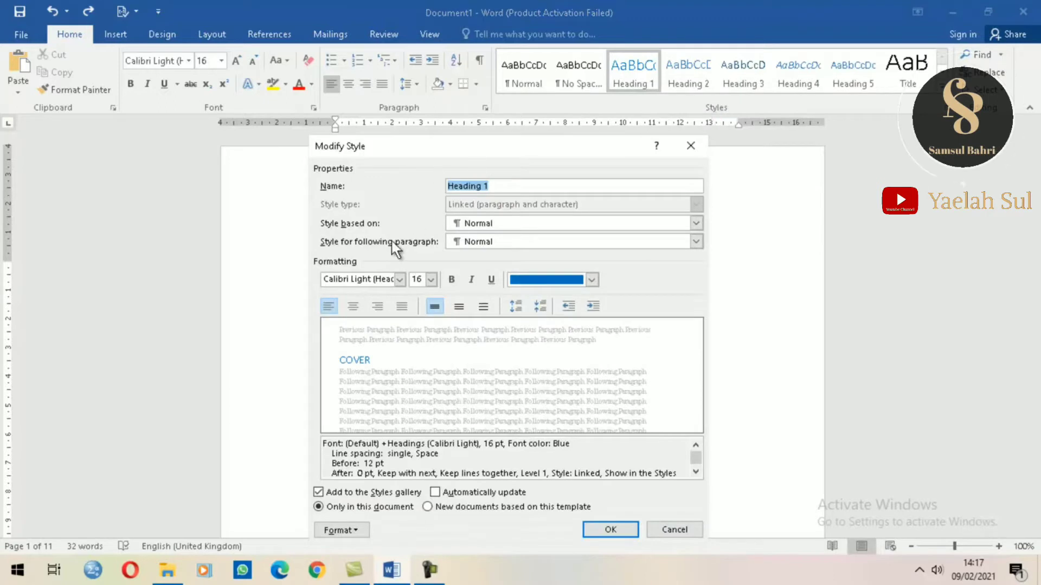
pyautogui.click(395, 284)
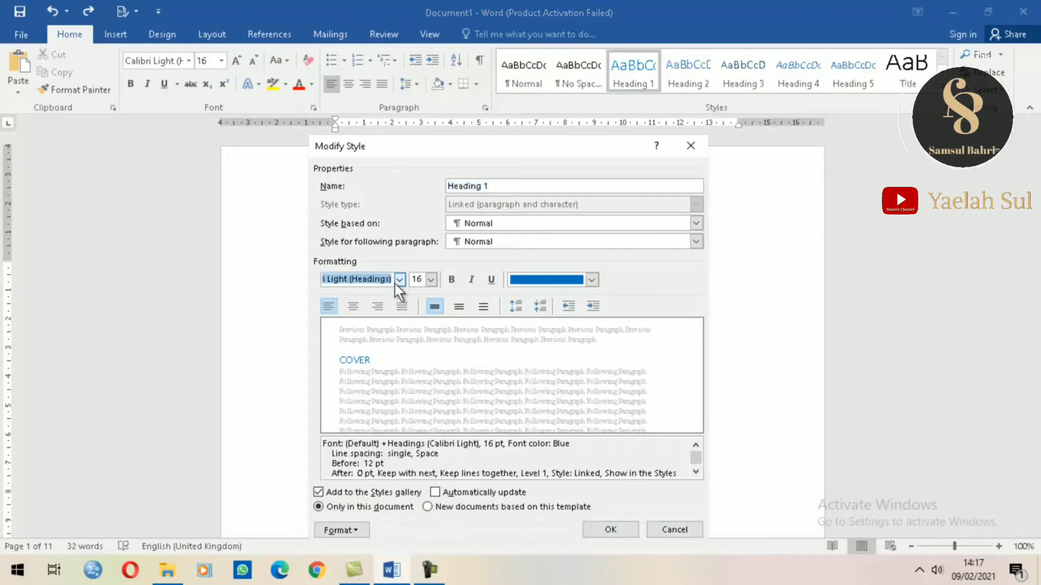
pyautogui.click(398, 282)
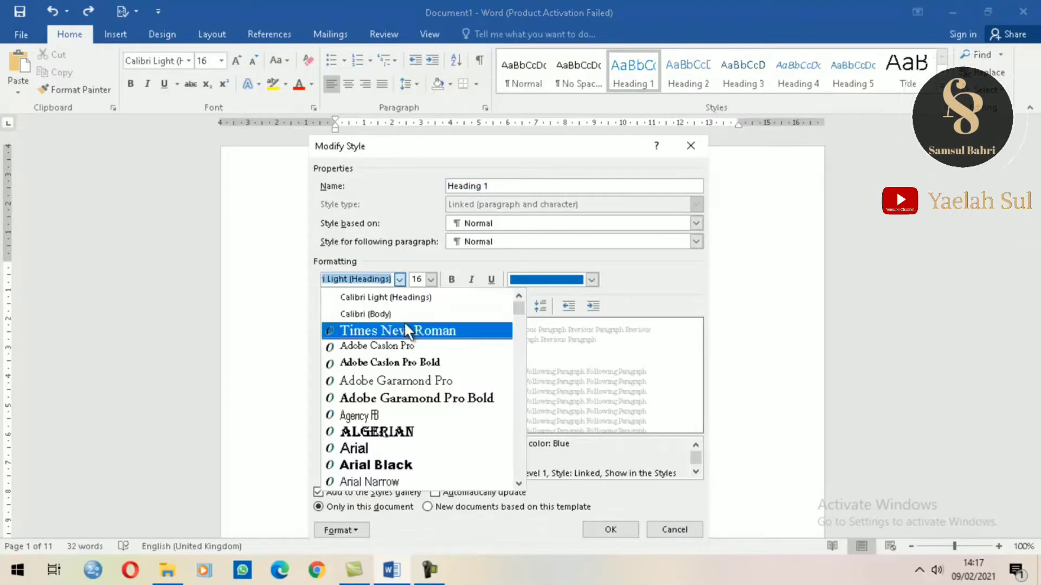
pyautogui.click(421, 329)
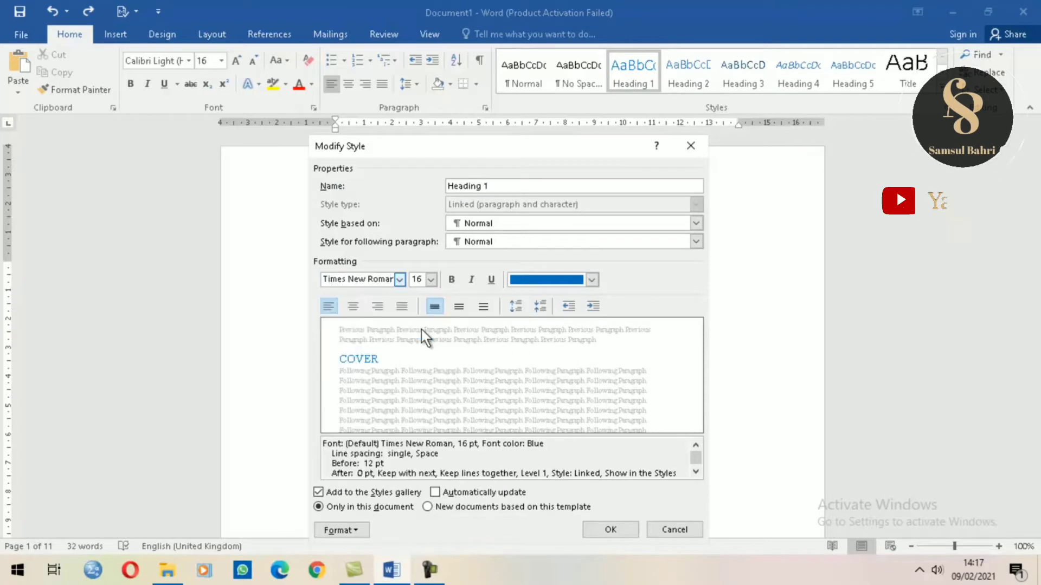
# Step: Set the Heading 1 style to 12 pt, bold, with the Automatic font colour
pyautogui.click(431, 280)
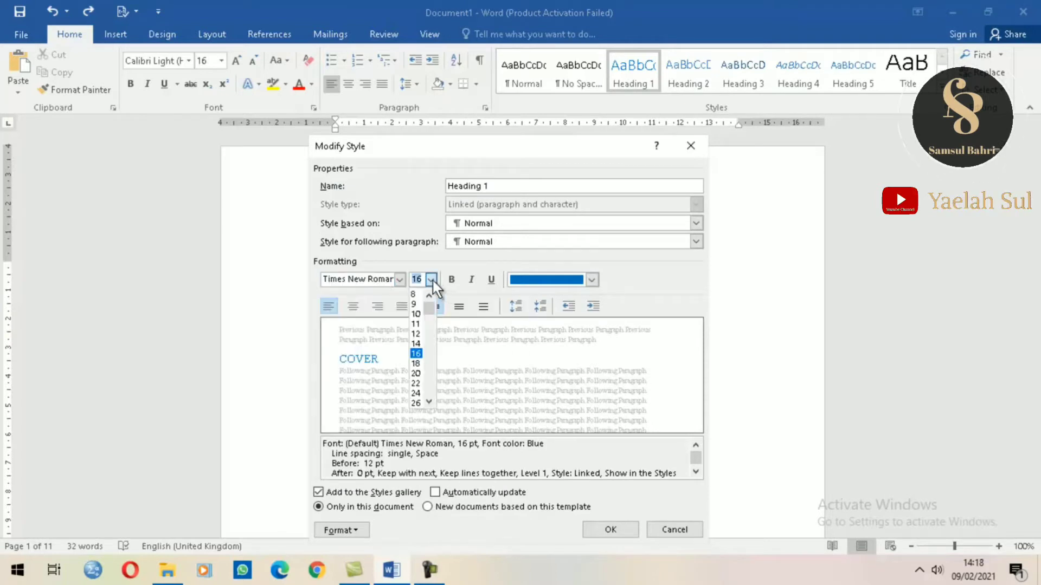
pyautogui.click(420, 334)
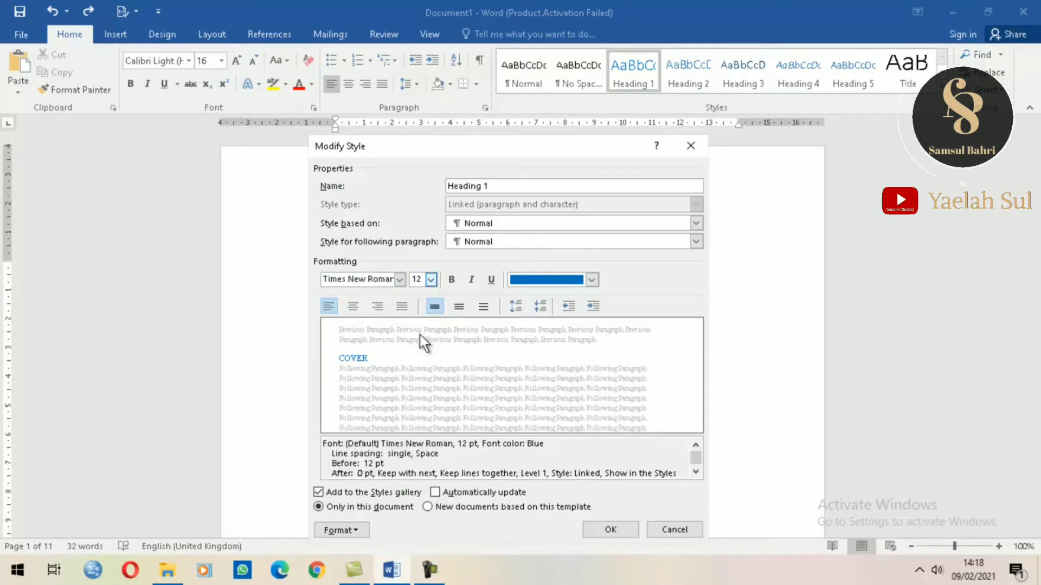
pyautogui.click(451, 280)
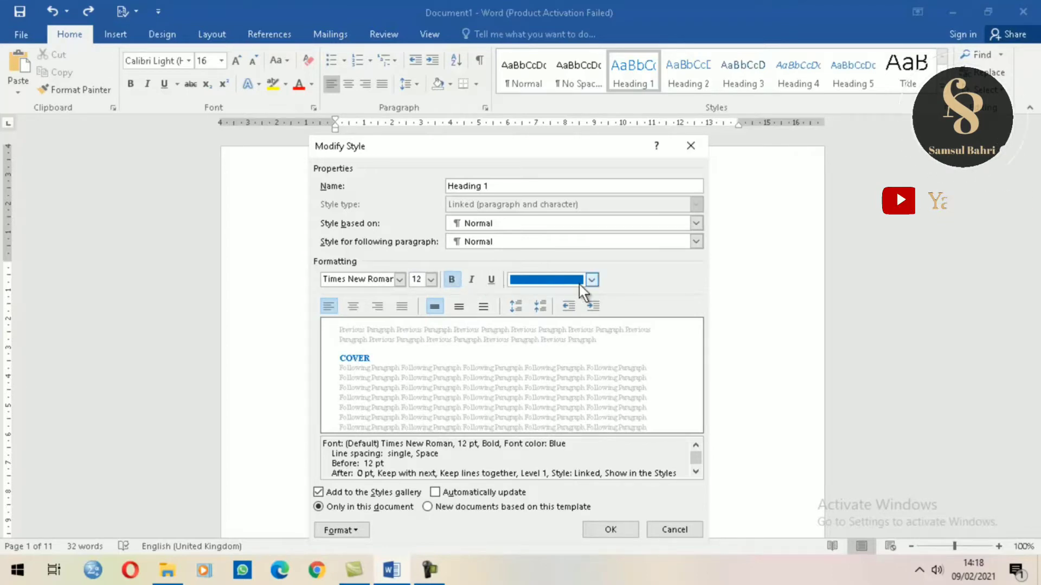
pyautogui.click(593, 281)
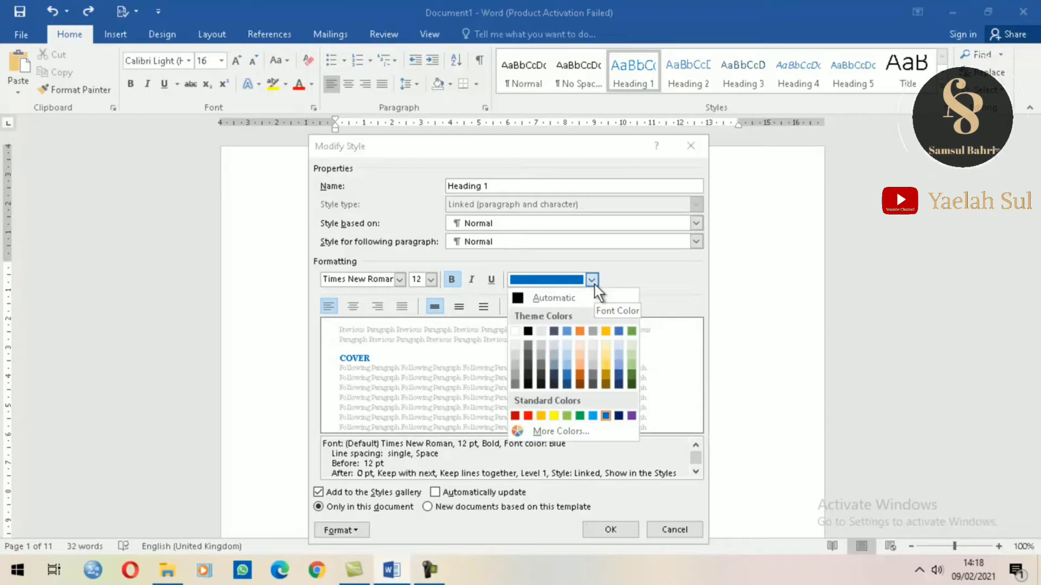
pyautogui.click(548, 295)
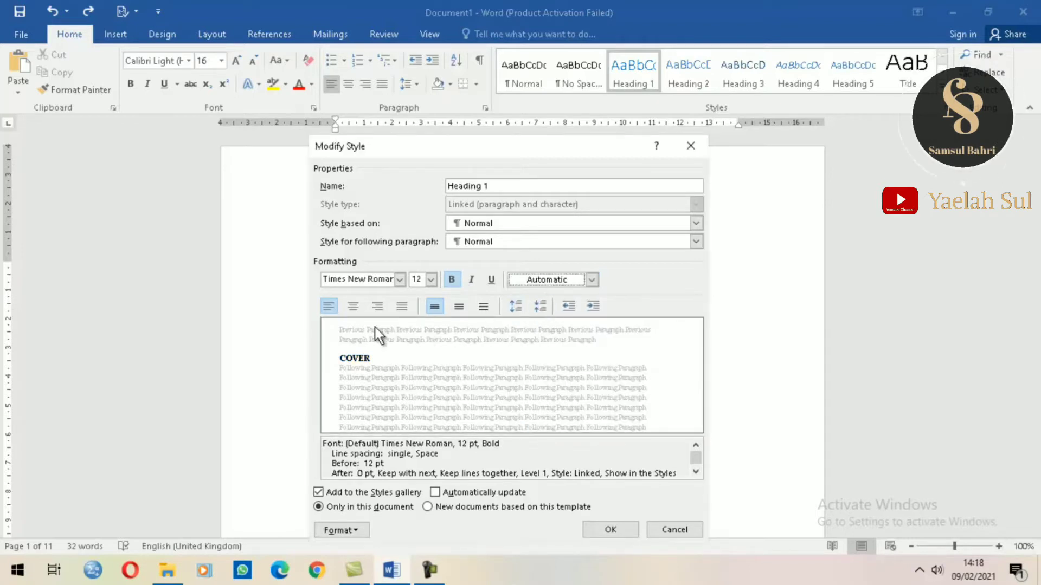
# Step: Centre the Heading 1 style, give it double line spacing, and save the style changes
pyautogui.click(353, 306)
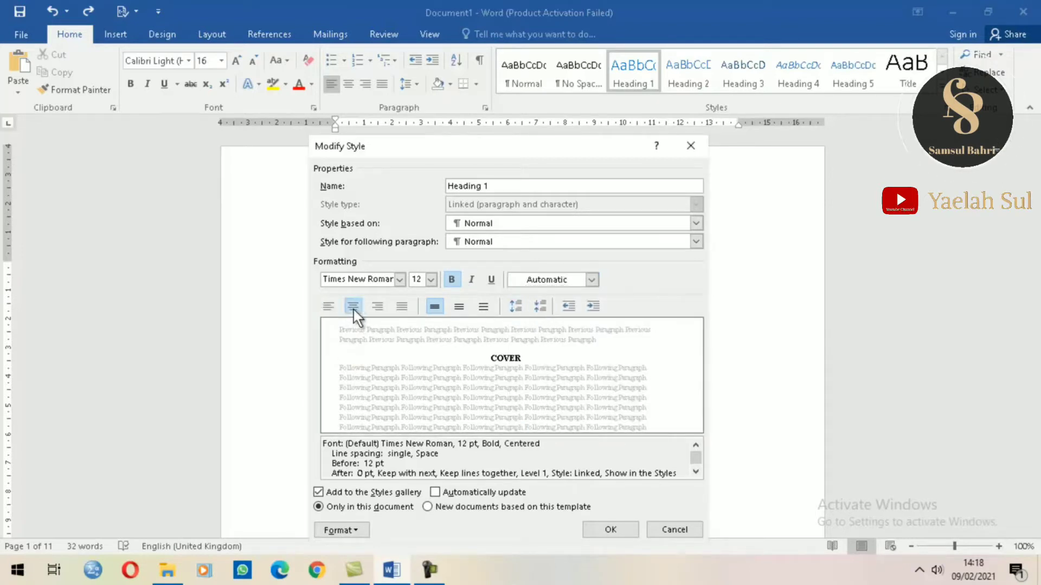
pyautogui.click(481, 307)
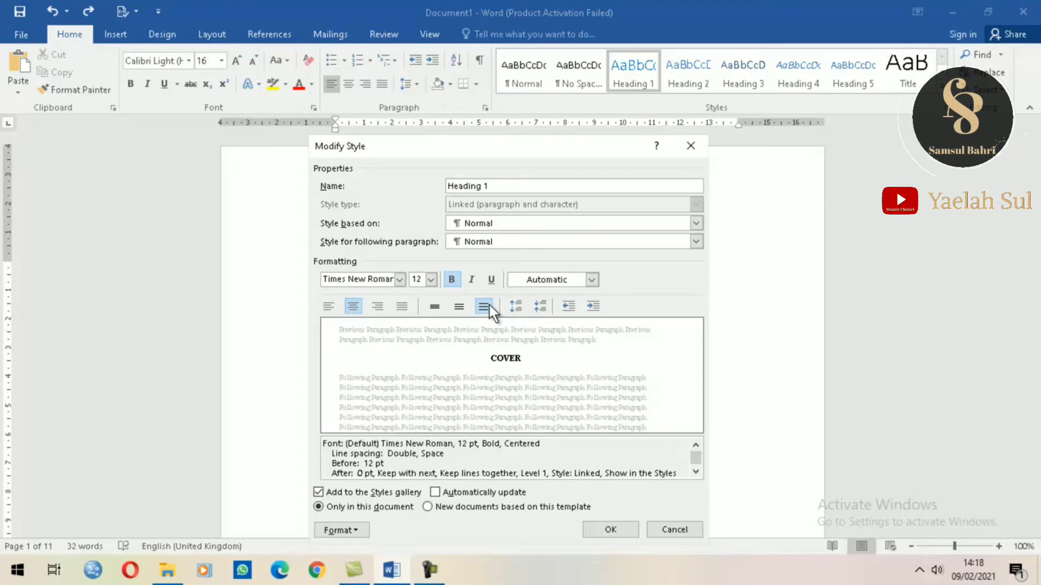
pyautogui.click(610, 529)
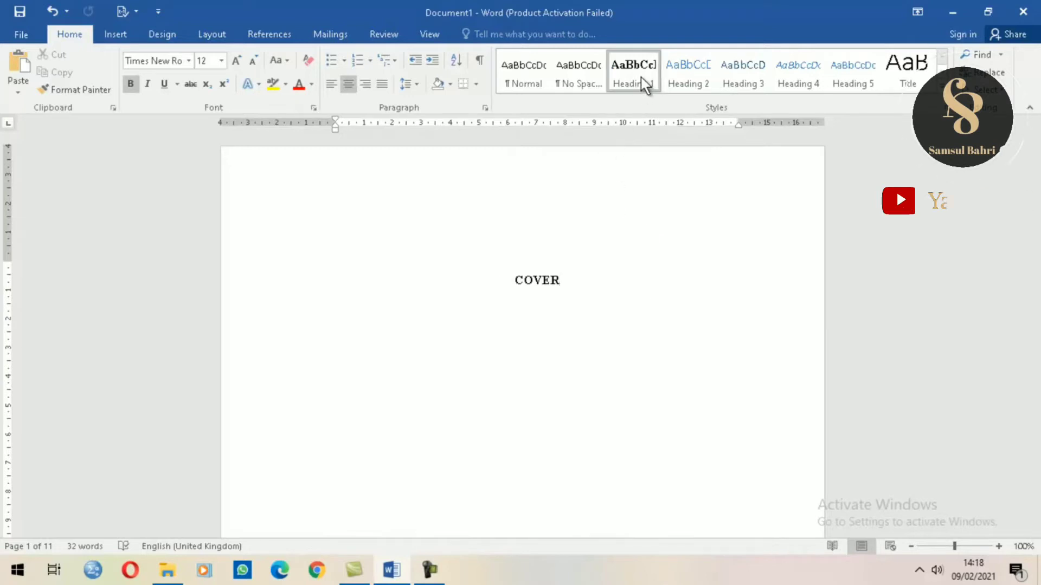
# Step: Apply the Heading 1 style to the KATA PENGANTAR title on the second page
pyautogui.scroll(-15, 490, 277)
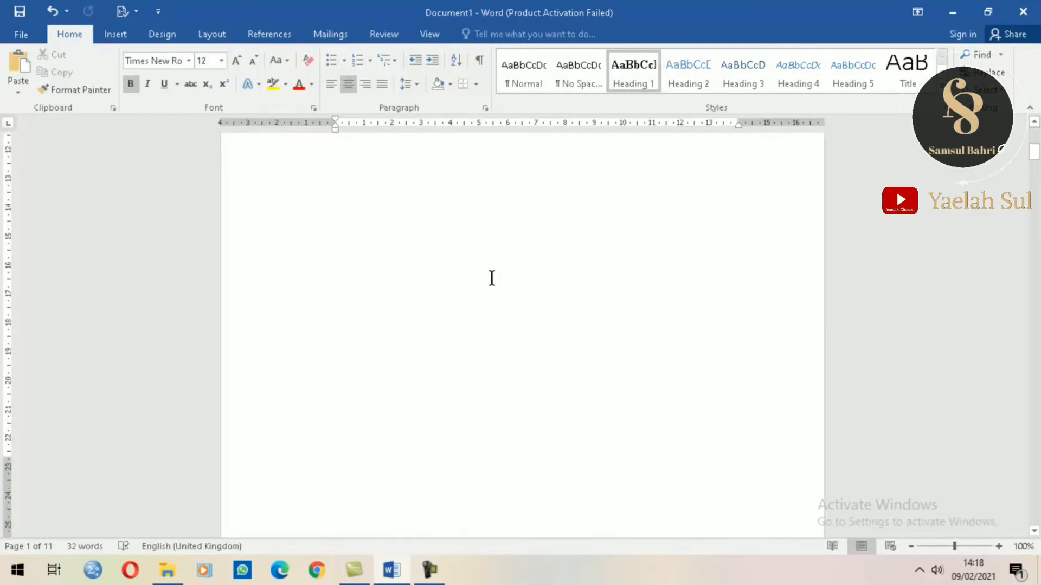
pyautogui.scroll(-3, 492, 278)
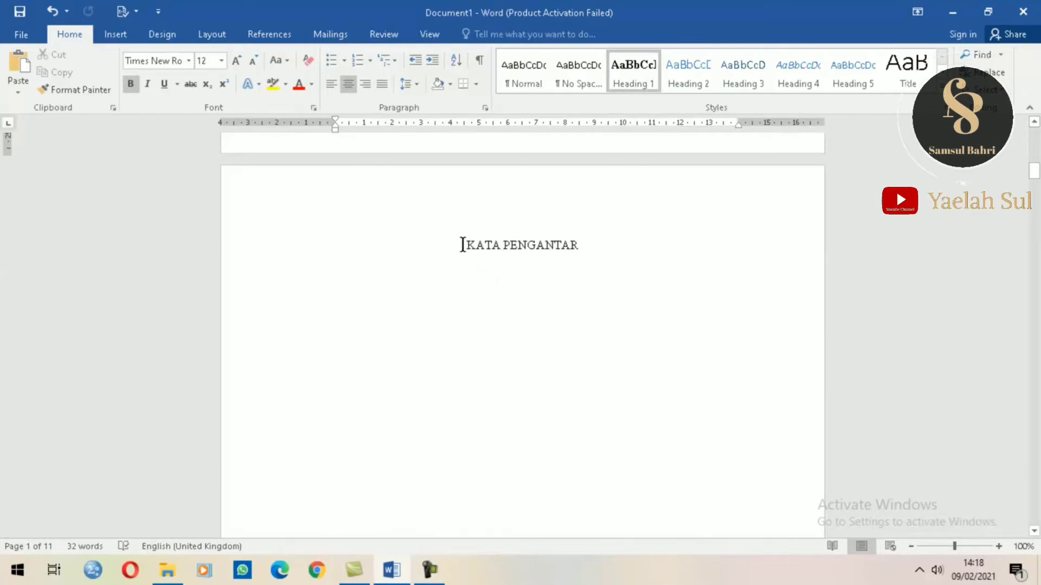
pyautogui.click(462, 244)
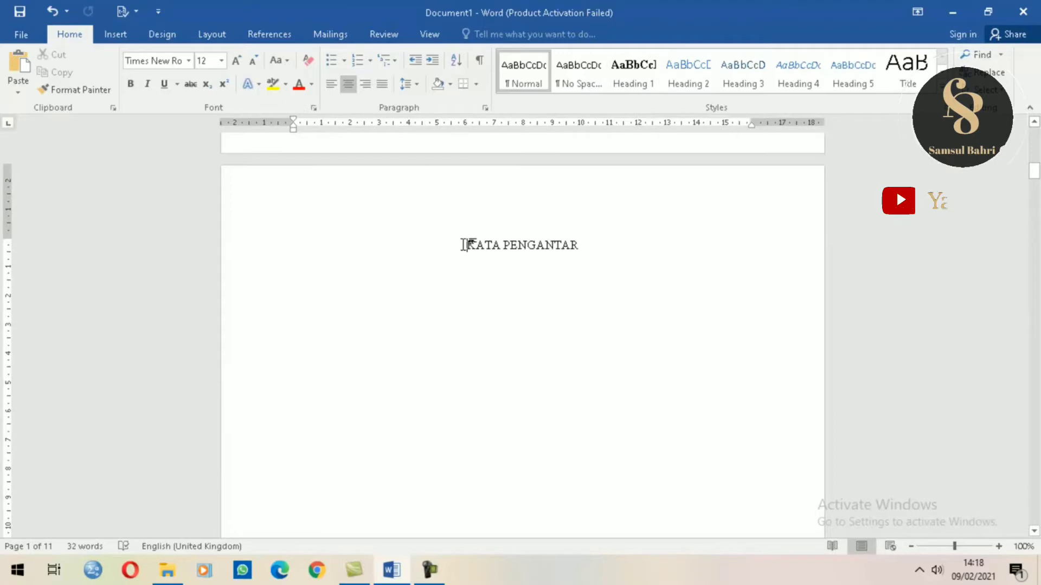
pyautogui.click(637, 85)
# Step: Apply the Heading 1 style to the DAFTAR ISI title on the third page
pyautogui.scroll(-20, 530, 283)
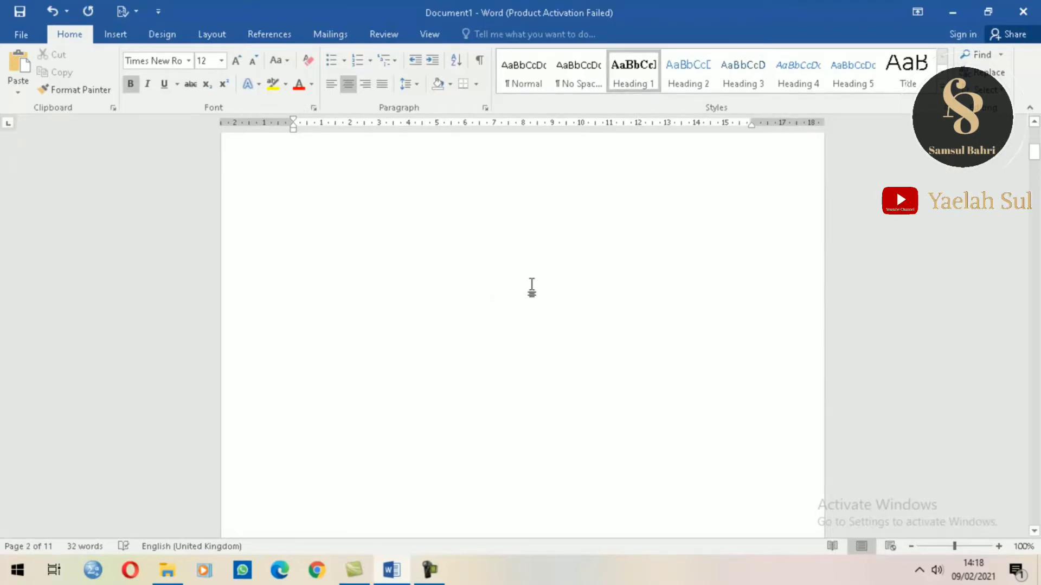
pyautogui.scroll(20, 531, 288)
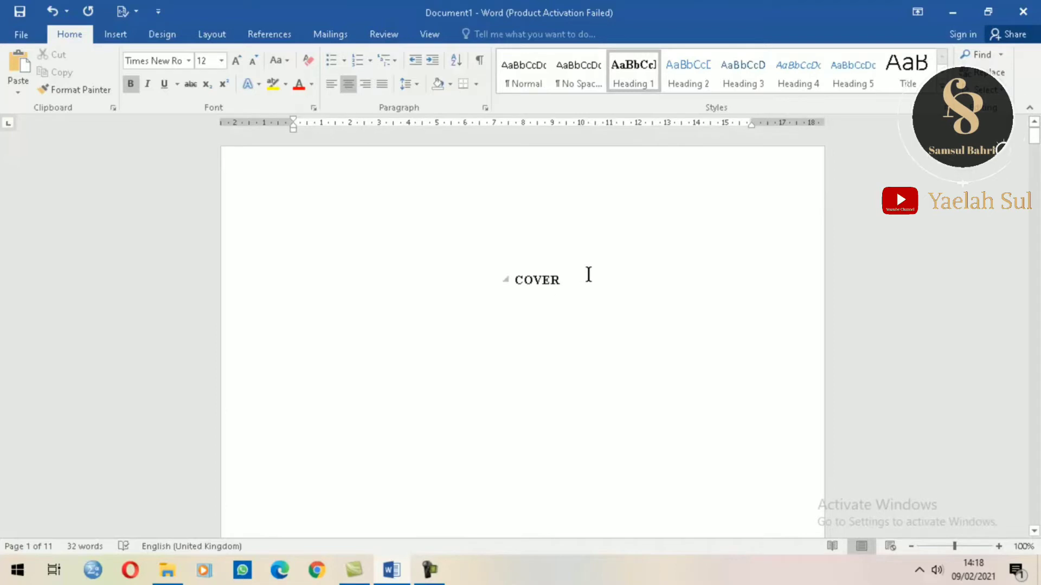
pyautogui.scroll(-3, 589, 274)
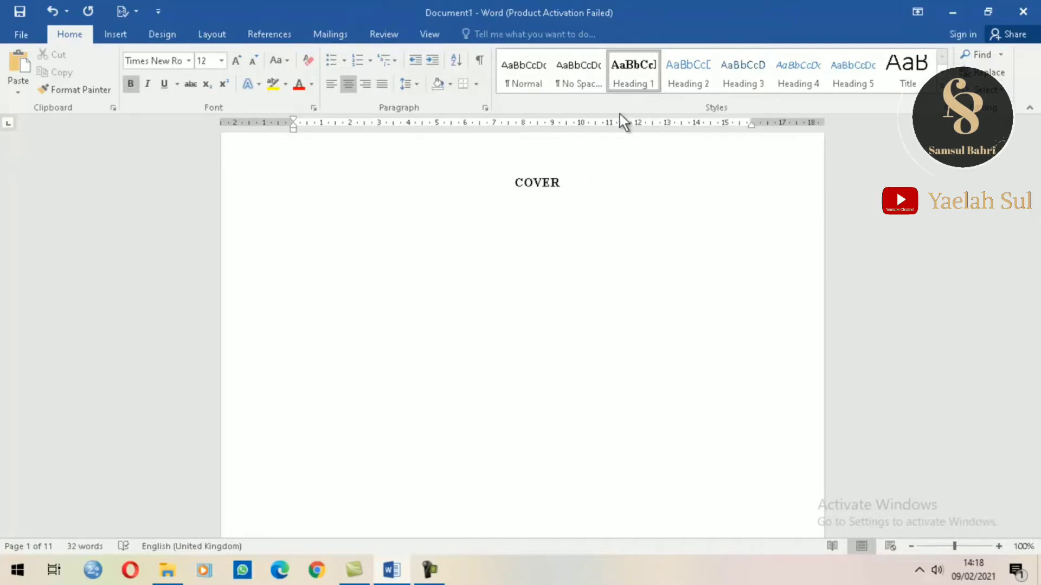
pyautogui.scroll(-10, 562, 205)
pyautogui.scroll(-20, 561, 205)
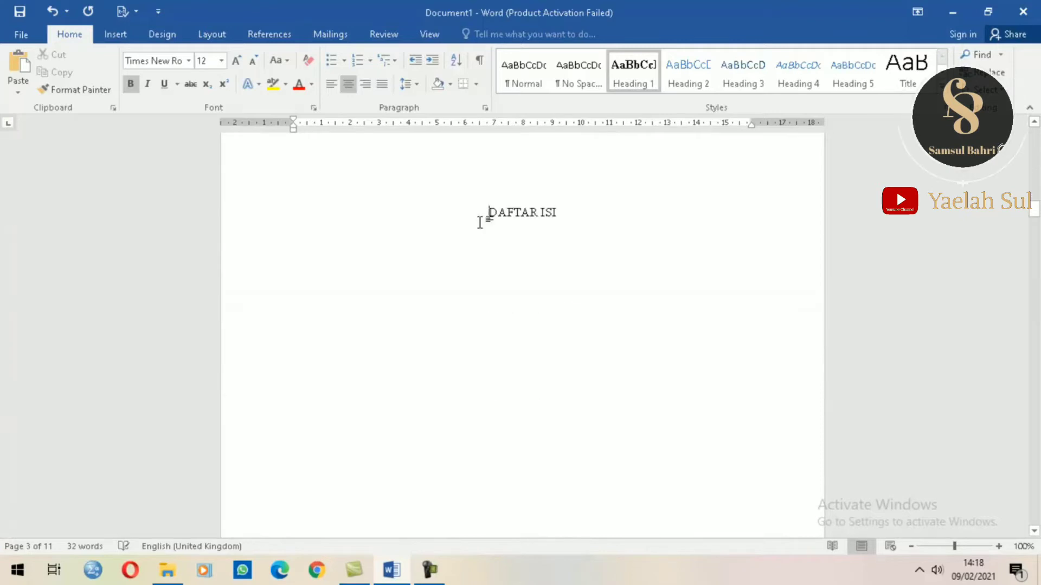
pyautogui.click(638, 70)
# Step: Apply the Heading 1 style to the DAFTAR TABEL and DAFTAR GAMBAR titles
pyautogui.scroll(-5, 577, 298)
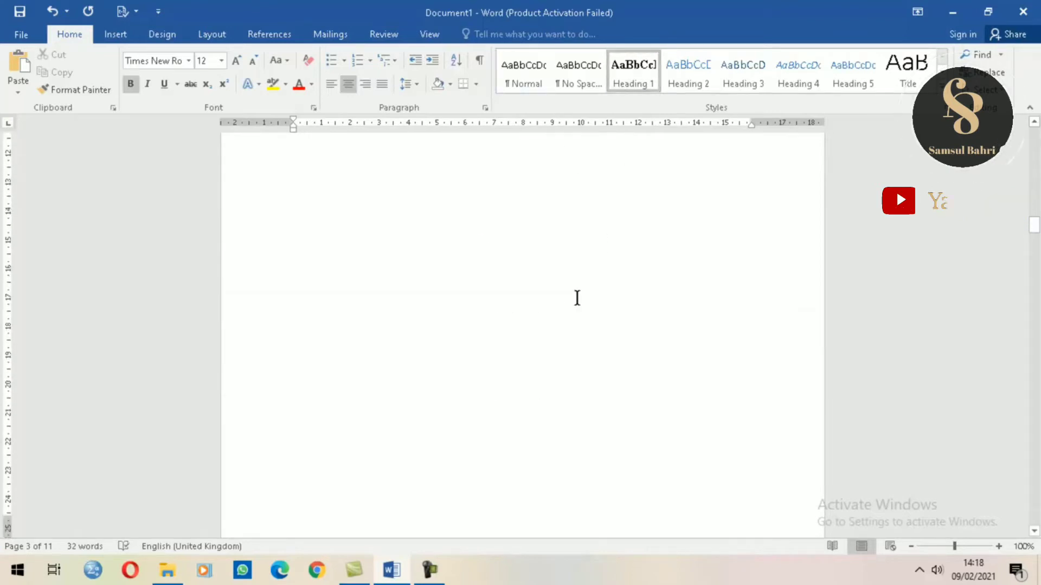
pyautogui.scroll(-10, 577, 298)
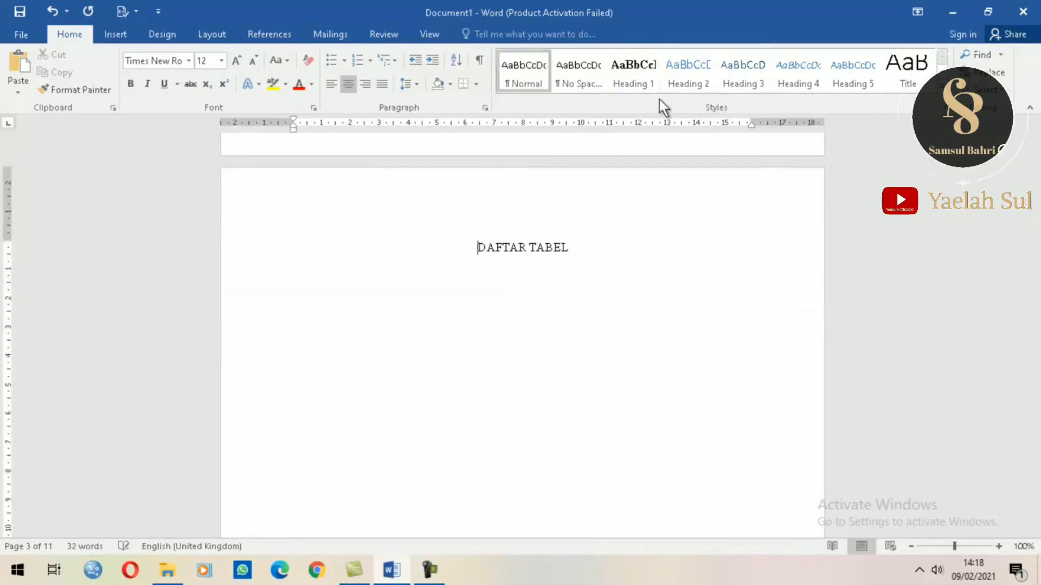
pyautogui.click(646, 86)
pyautogui.scroll(-5, 600, 353)
pyautogui.scroll(-10, 600, 353)
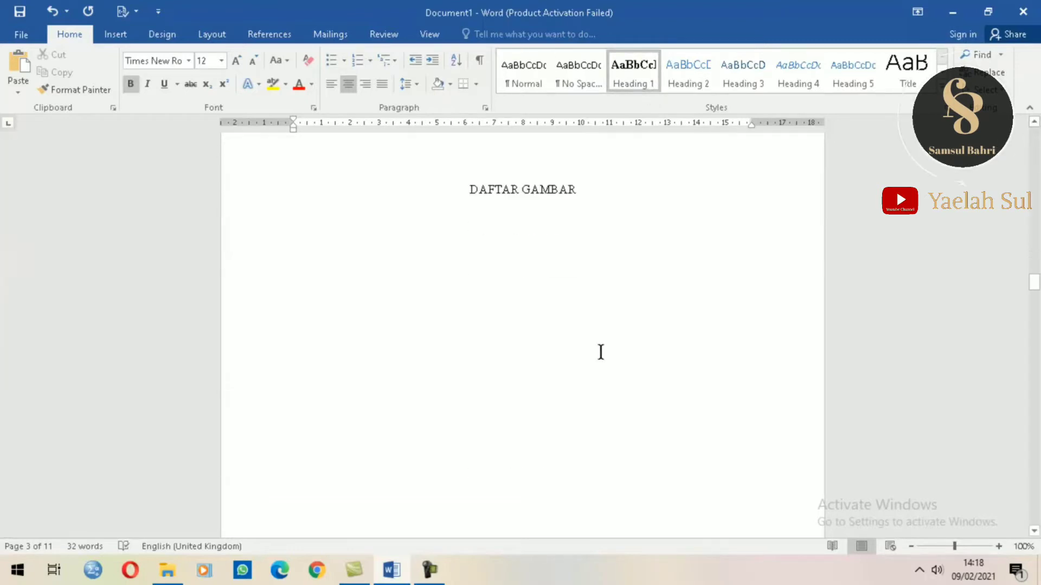
pyautogui.scroll(1, 496, 254)
pyautogui.click(472, 237)
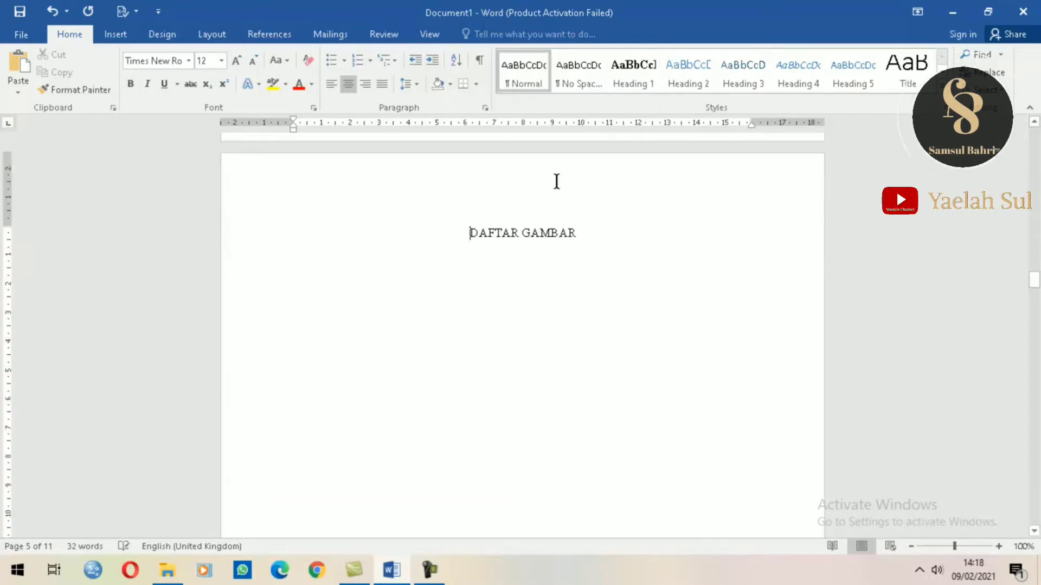
pyautogui.click(643, 76)
# Step: Apply the Heading 1 style to the two-line chapter titles BAB I PENDAHULUAN and BAB II LANDASAN TEORI
pyautogui.scroll(-3, 541, 347)
pyautogui.scroll(-3, 541, 347)
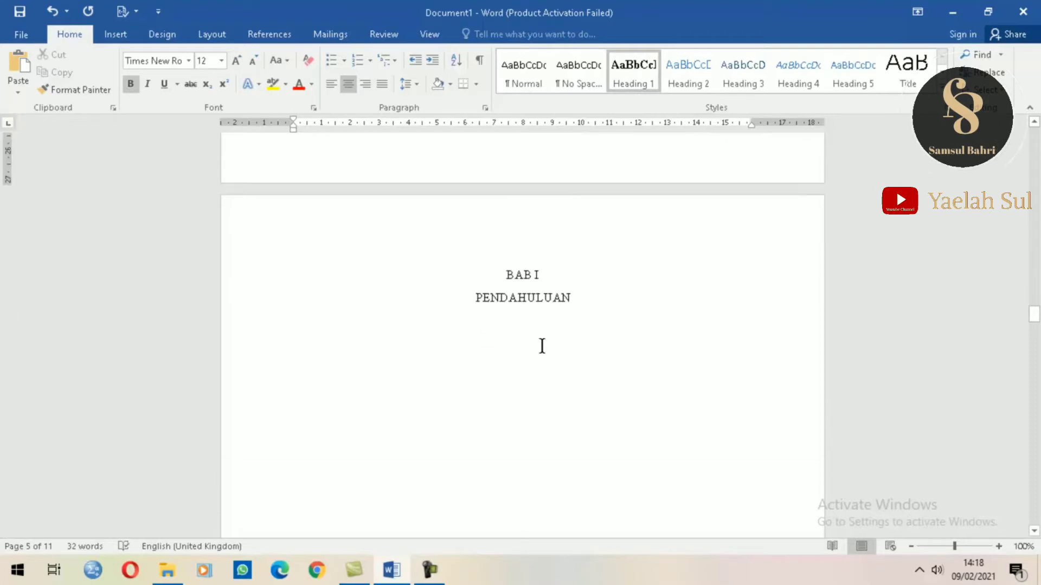
pyautogui.moveTo(506, 275); pyautogui.dragTo(571, 302)
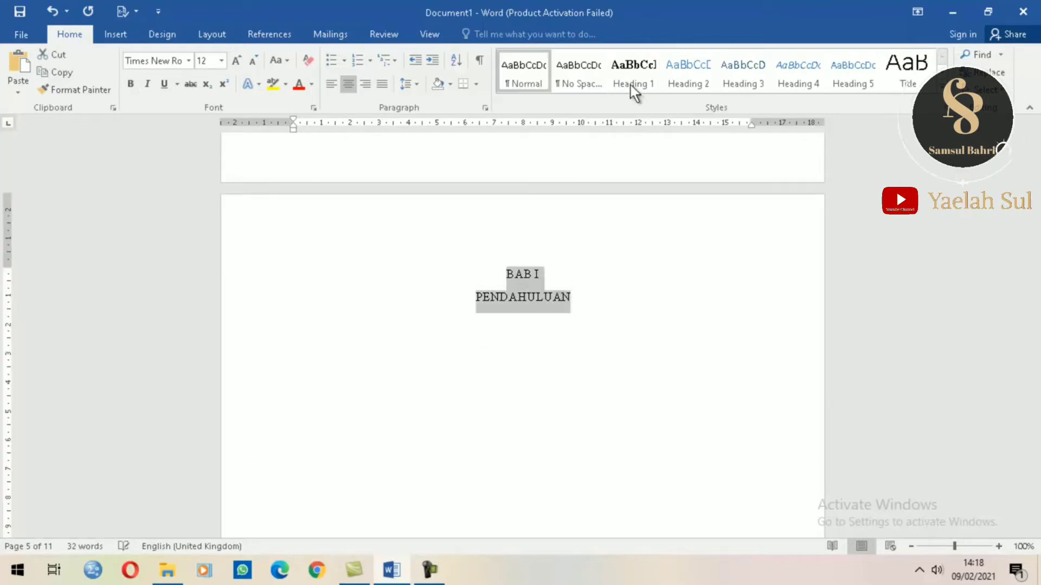
pyautogui.click(630, 64)
pyautogui.scroll(-5, 563, 412)
pyautogui.scroll(-6, 564, 412)
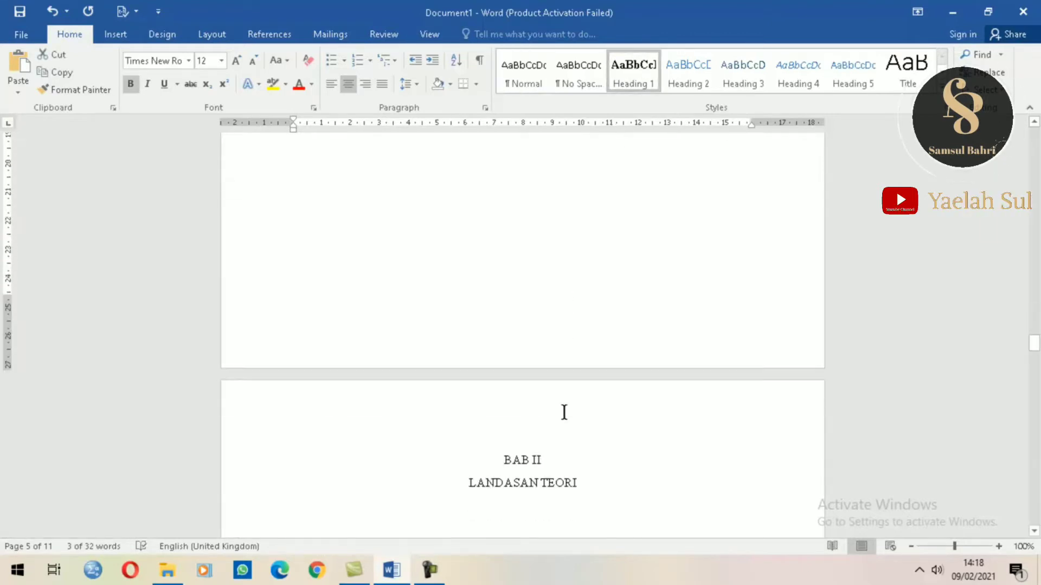
pyautogui.moveTo(492, 331); pyautogui.dragTo(577, 344)
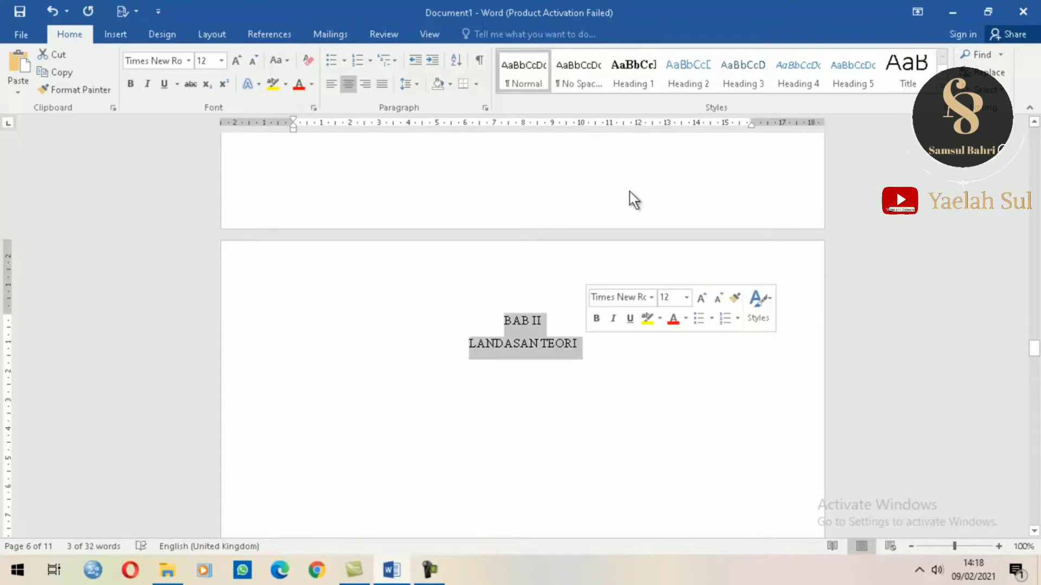
pyautogui.click(652, 77)
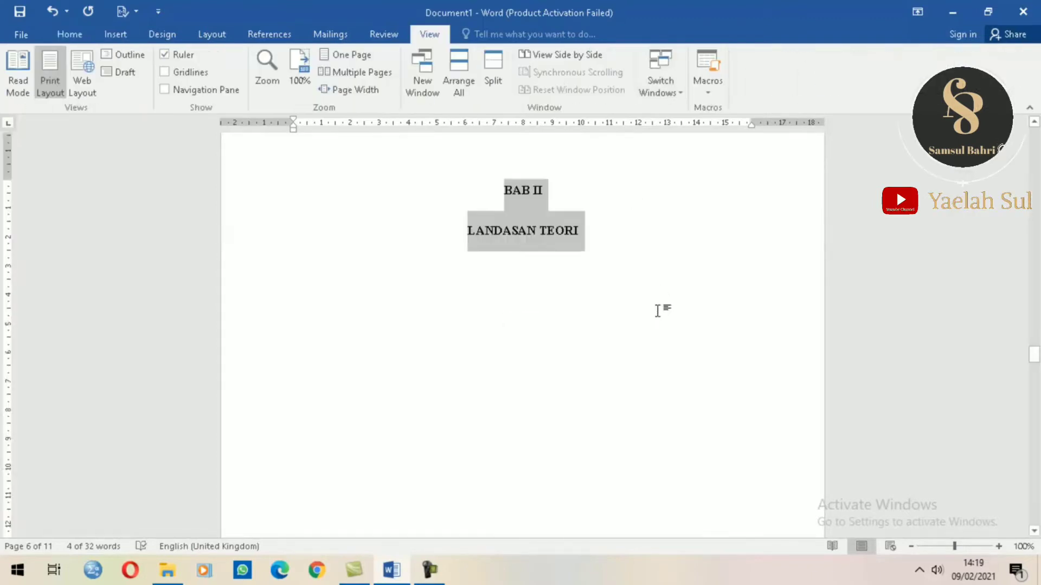
# Step: Apply the Heading 1 style to the chapter titles BAB III METODELOGI PENELITIAN and BAB IV HASIL DAN PEMBAHASAN
pyautogui.scroll(-15, 657, 309)
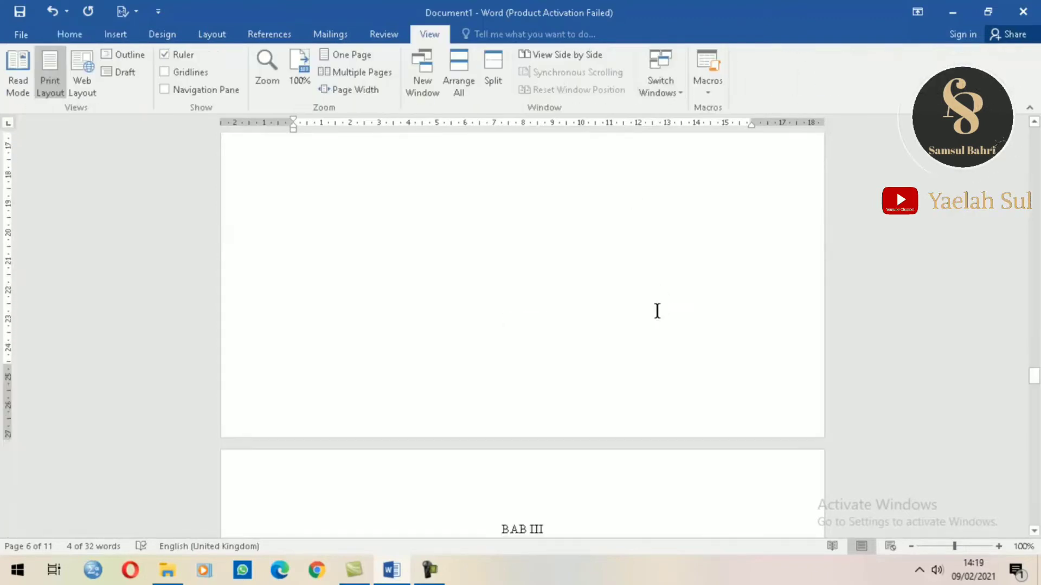
pyautogui.click(76, 34)
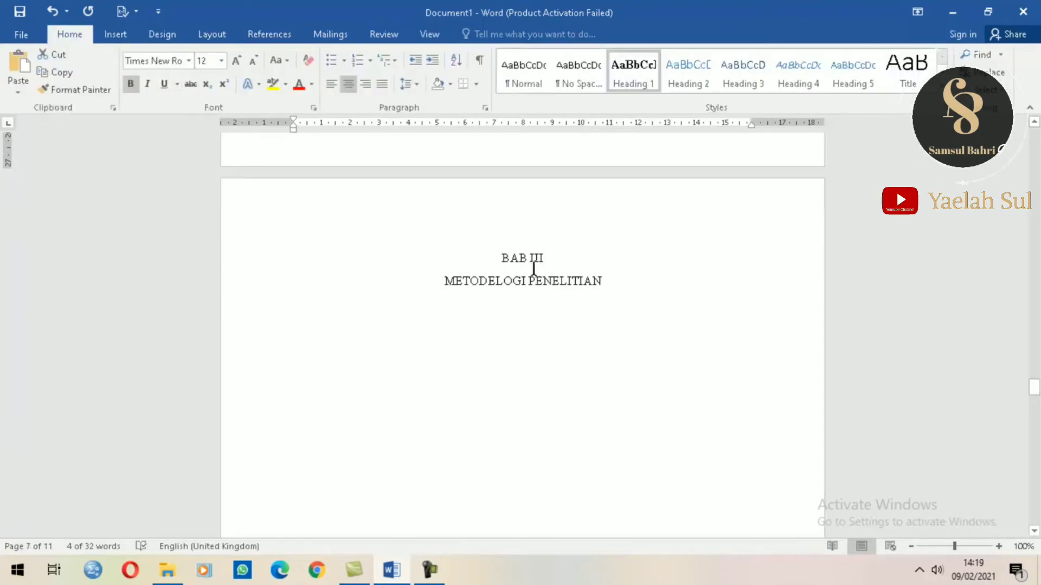
pyautogui.moveTo(534, 268); pyautogui.dragTo(609, 283)
pyautogui.click(635, 82)
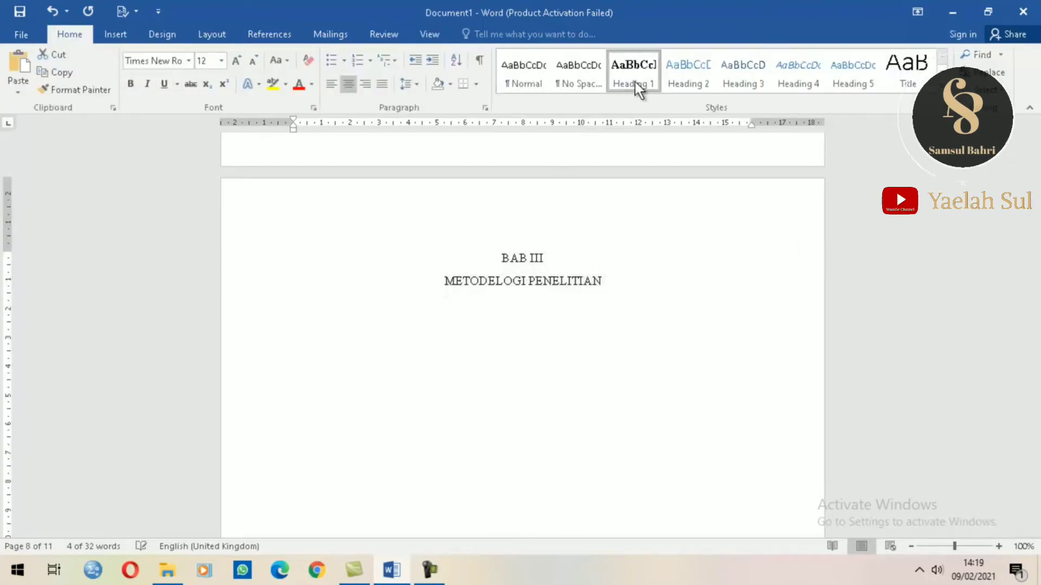
pyautogui.scroll(-15, 611, 367)
pyautogui.click(502, 272)
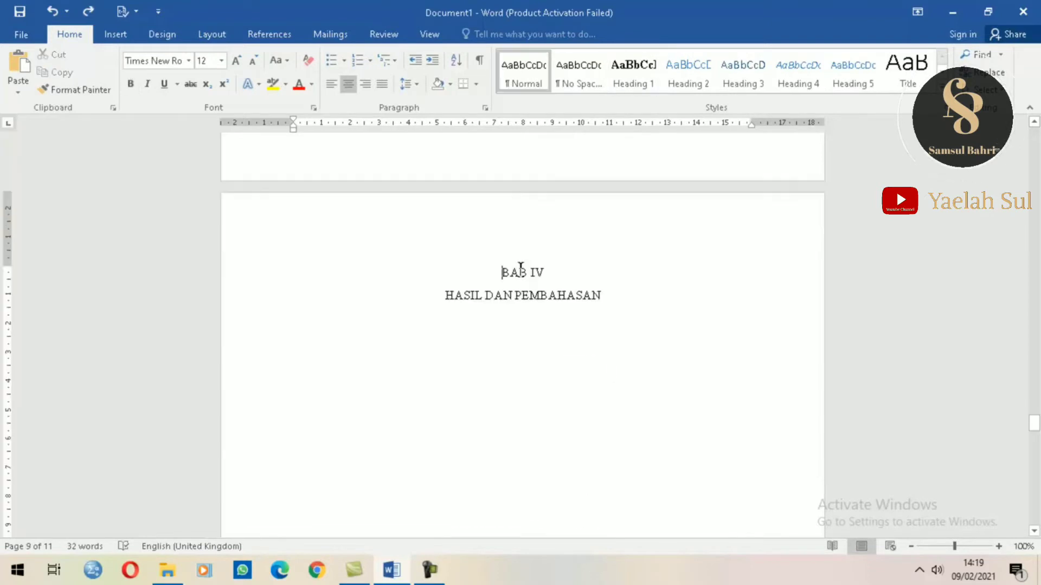
pyautogui.moveTo(439, 270); pyautogui.dragTo(610, 293)
pyautogui.click(635, 82)
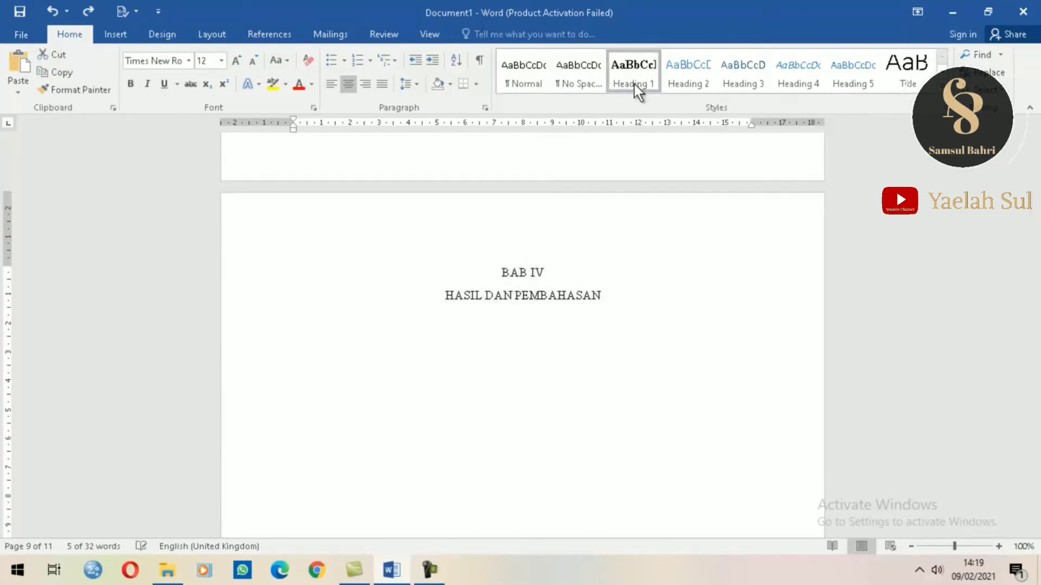
# Step: Apply the Heading 1 style to the BAB V KESIMPULAN DAN SARAN chapter title and the DAFTAR PUSTAKA title
pyautogui.scroll(-15, 613, 521)
pyautogui.click(502, 400)
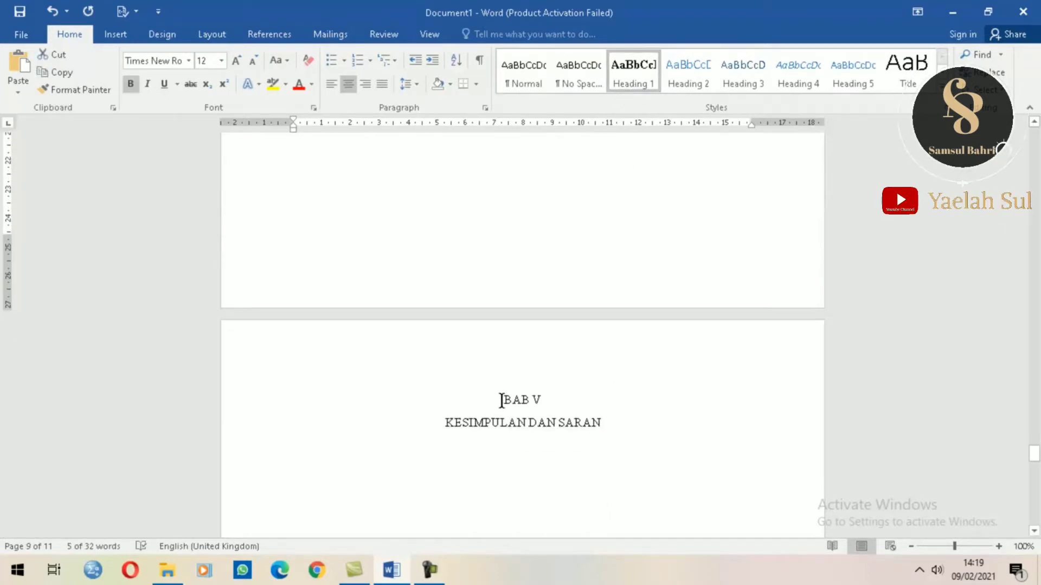
pyautogui.moveTo(501, 400); pyautogui.dragTo(611, 425)
pyautogui.click(633, 82)
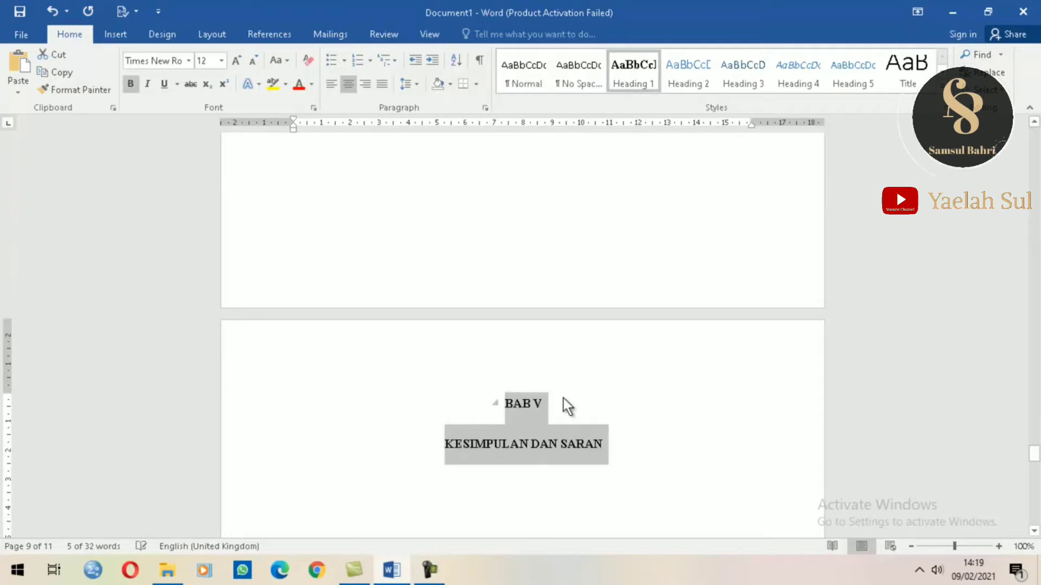
pyautogui.scroll(-10, 564, 398)
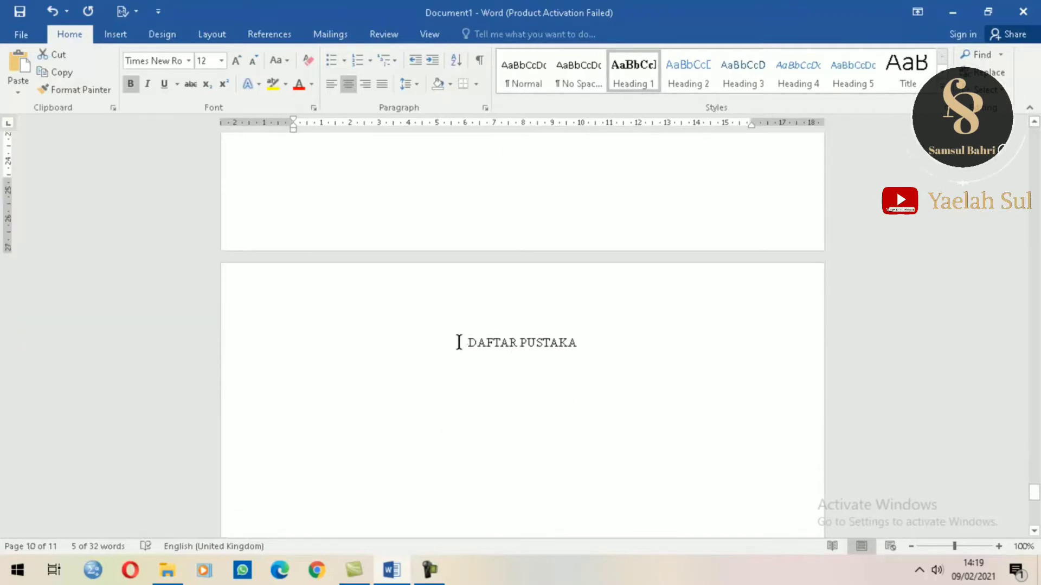
pyautogui.moveTo(459, 342); pyautogui.dragTo(621, 349)
pyautogui.click(632, 87)
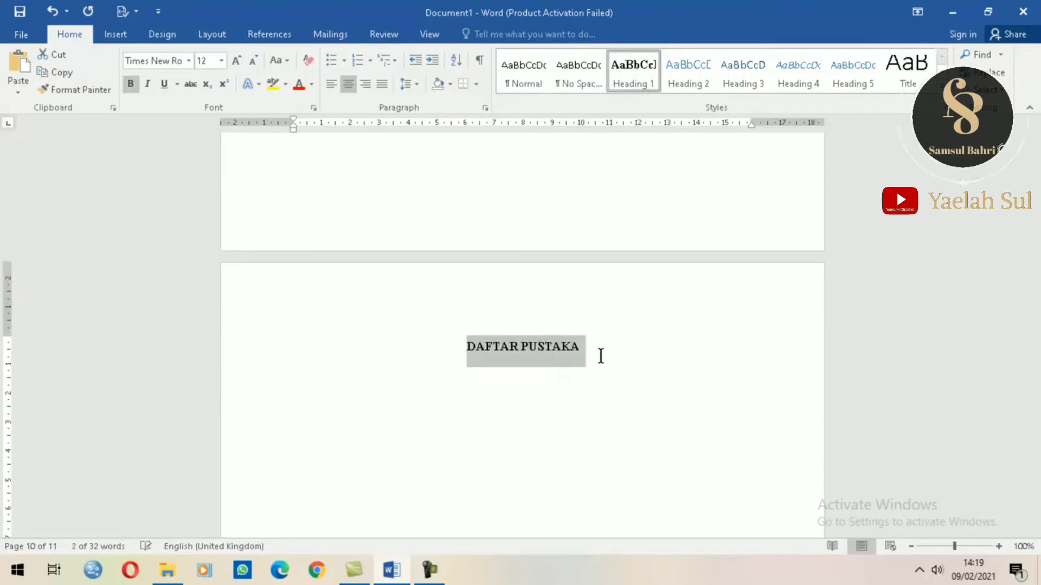
pyautogui.scroll(8, 596, 428)
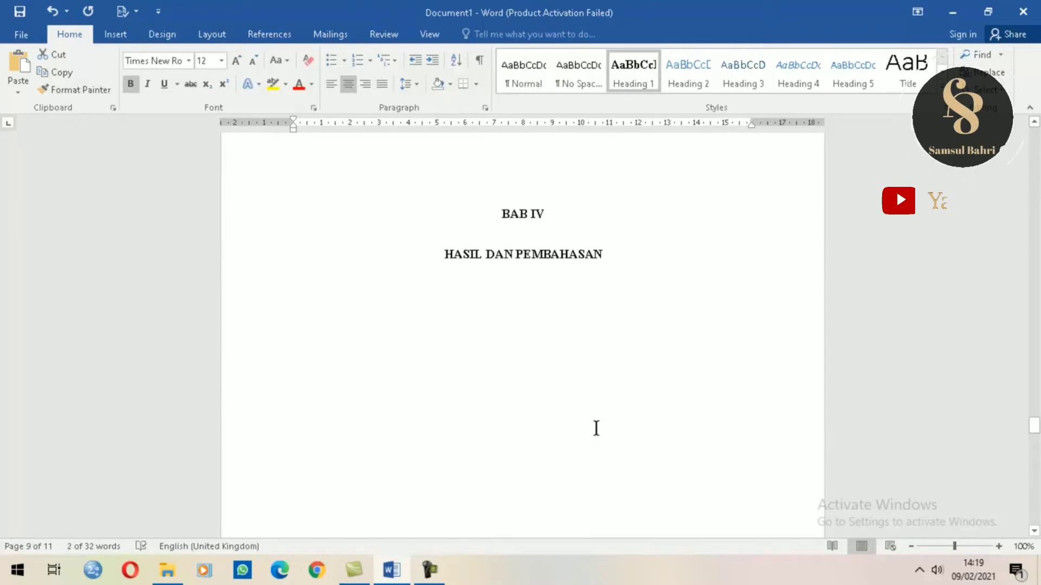
pyautogui.scroll(20, 596, 427)
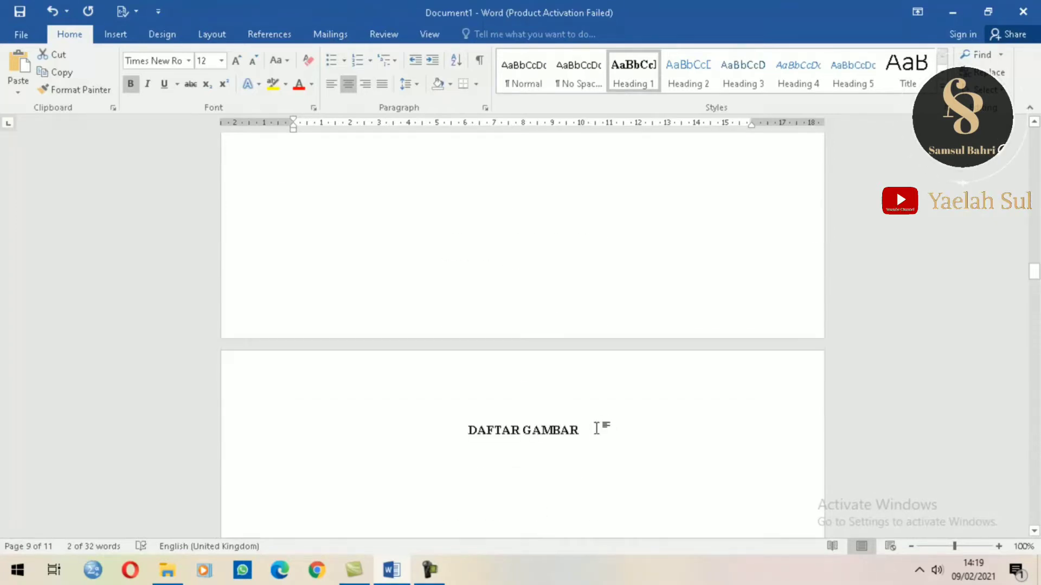
# Step: Return to the COVER page and show the Navigation Pane with the document's headings
pyautogui.scroll(20, 596, 428)
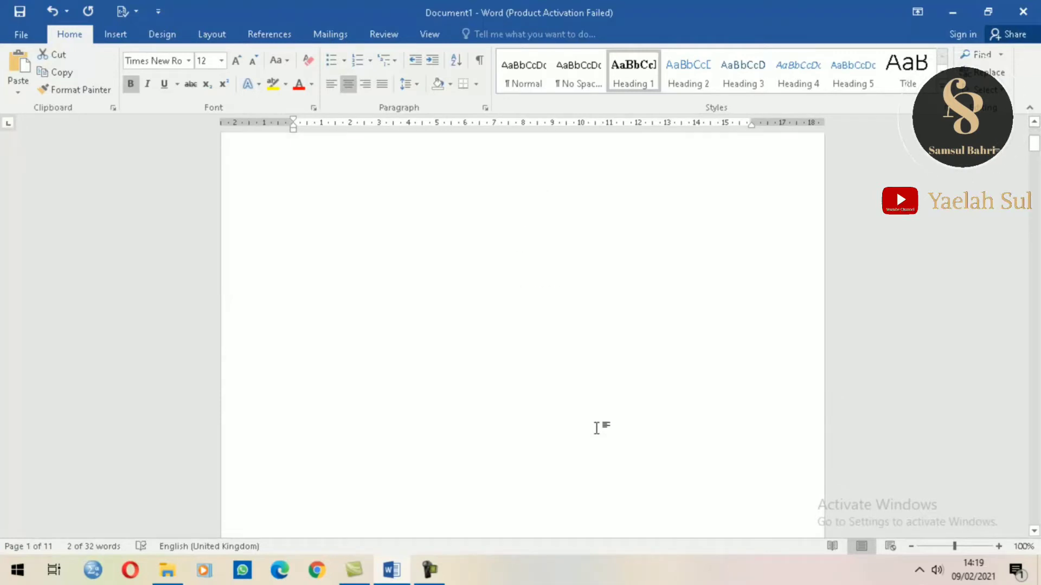
pyautogui.scroll(-3, 596, 427)
pyautogui.scroll(3, 596, 428)
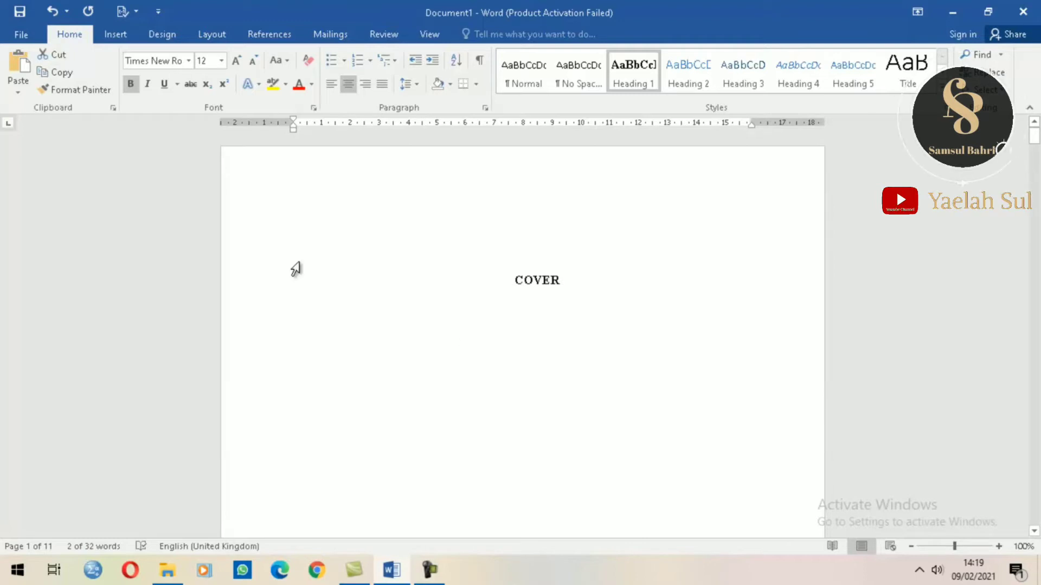
pyautogui.click(436, 41)
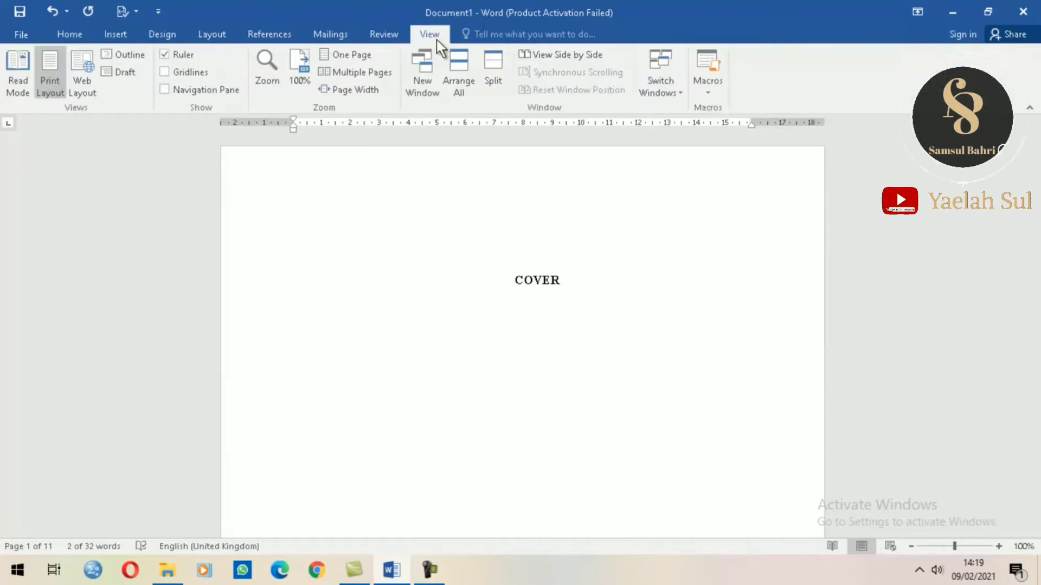
pyautogui.click(175, 92)
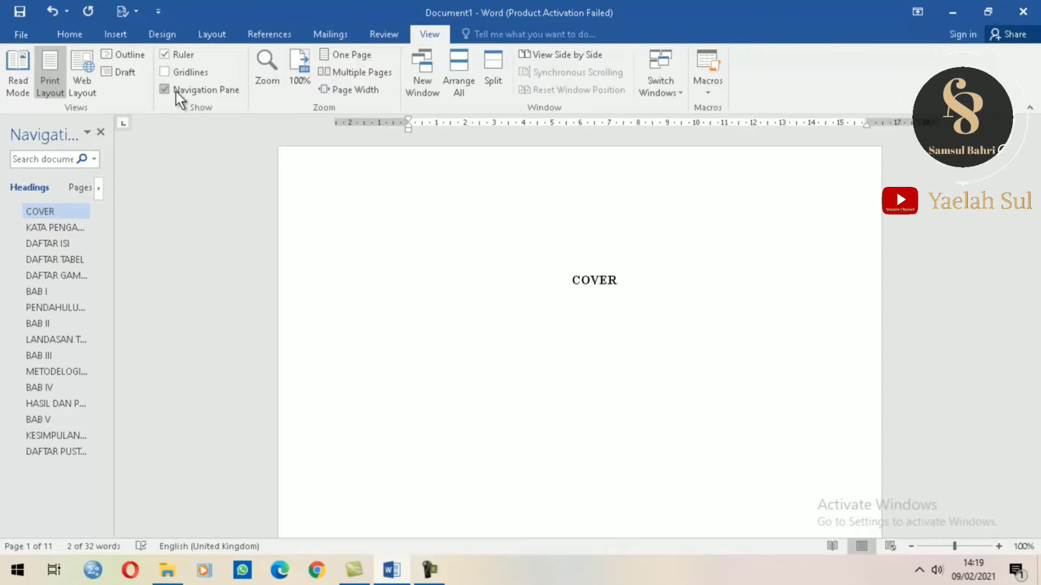
pyautogui.click(77, 39)
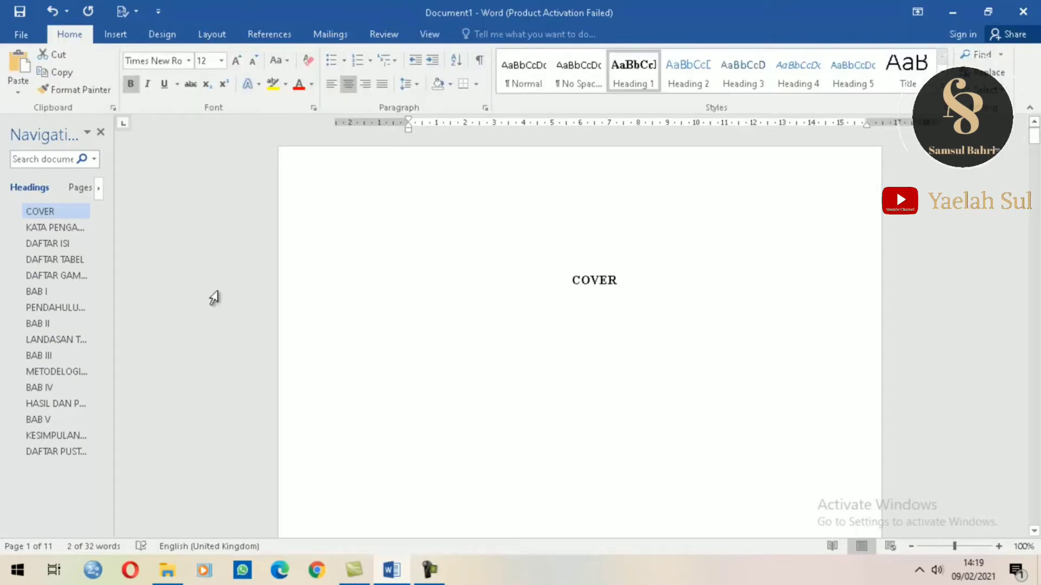
# Step: Check the heading links by jumping to several titles from KATA PENGANTAR to HASIL DAN PEMBAHASAN and COVER, ending at PENDAHULUAN
pyautogui.click(84, 226)
pyautogui.click(64, 243)
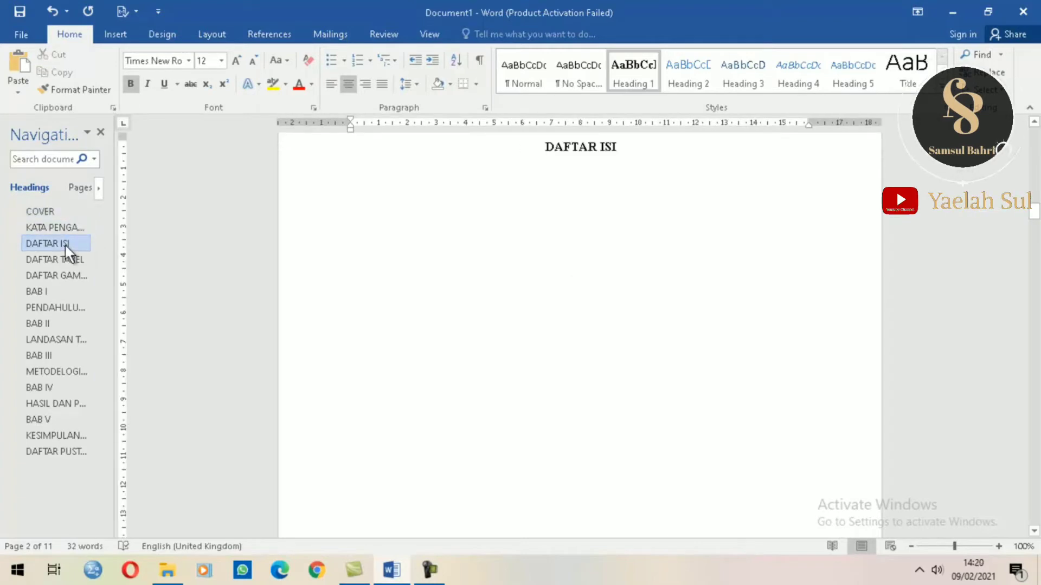
pyautogui.click(67, 255)
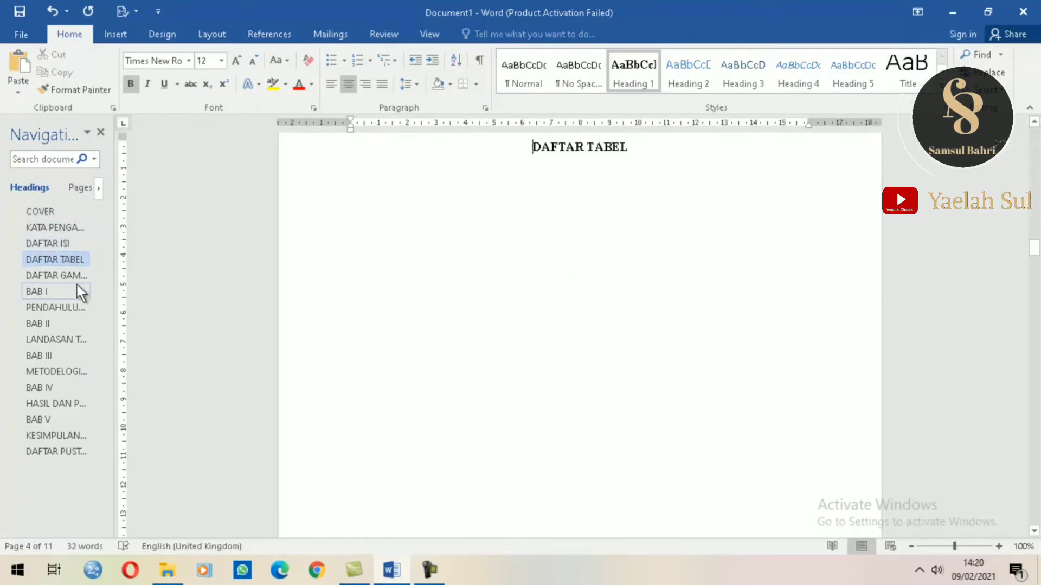
pyautogui.click(82, 275)
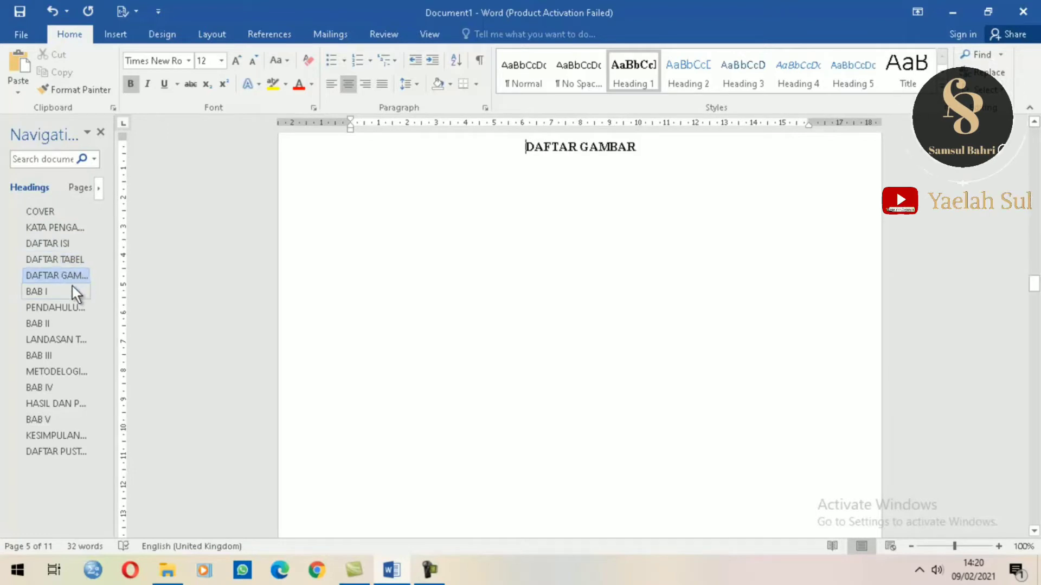
pyautogui.click(72, 292)
pyautogui.click(70, 306)
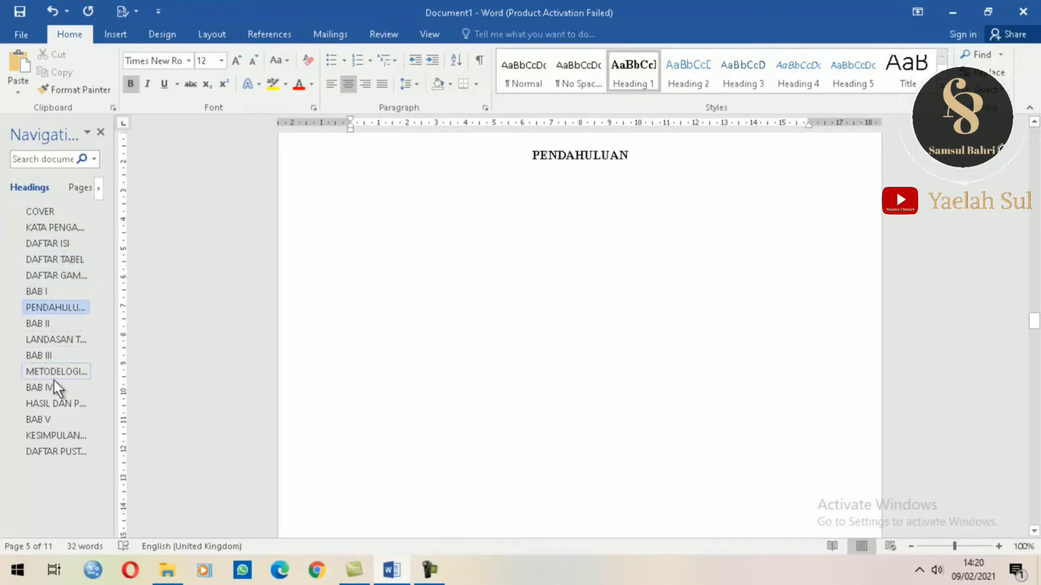
pyautogui.click(54, 408)
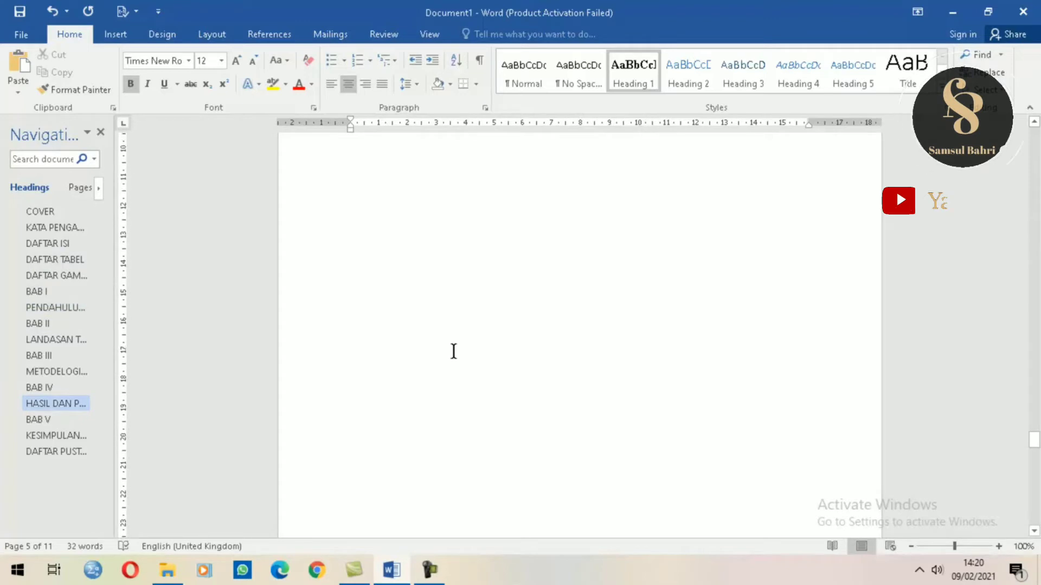
pyautogui.click(58, 214)
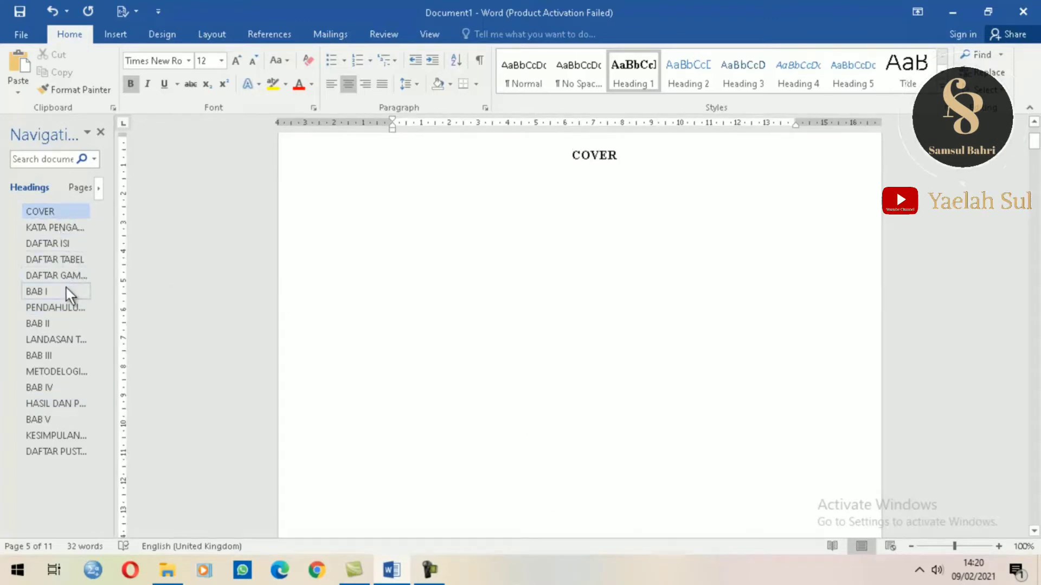
pyautogui.click(64, 306)
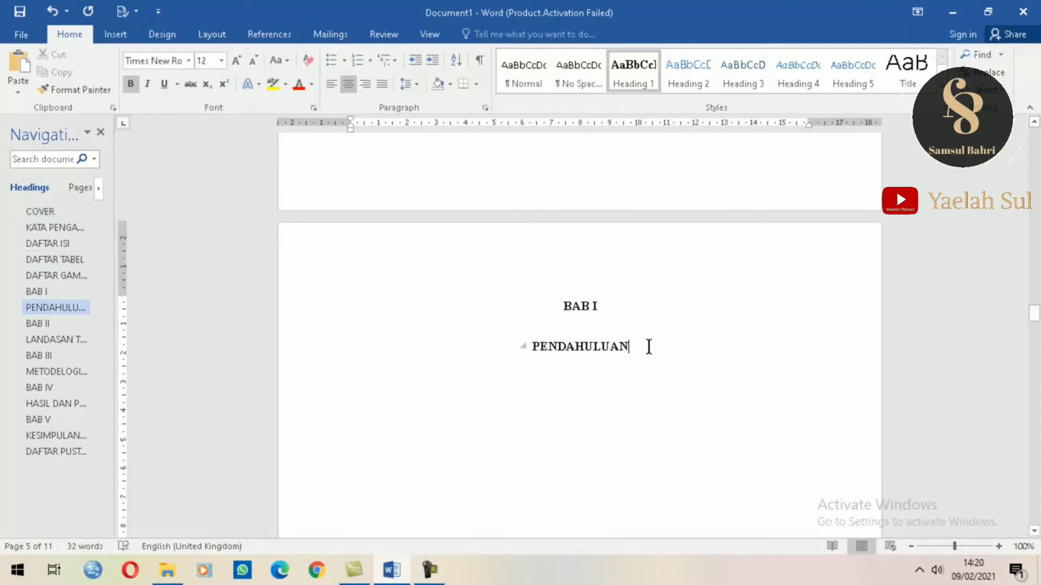
pyautogui.press('Return')
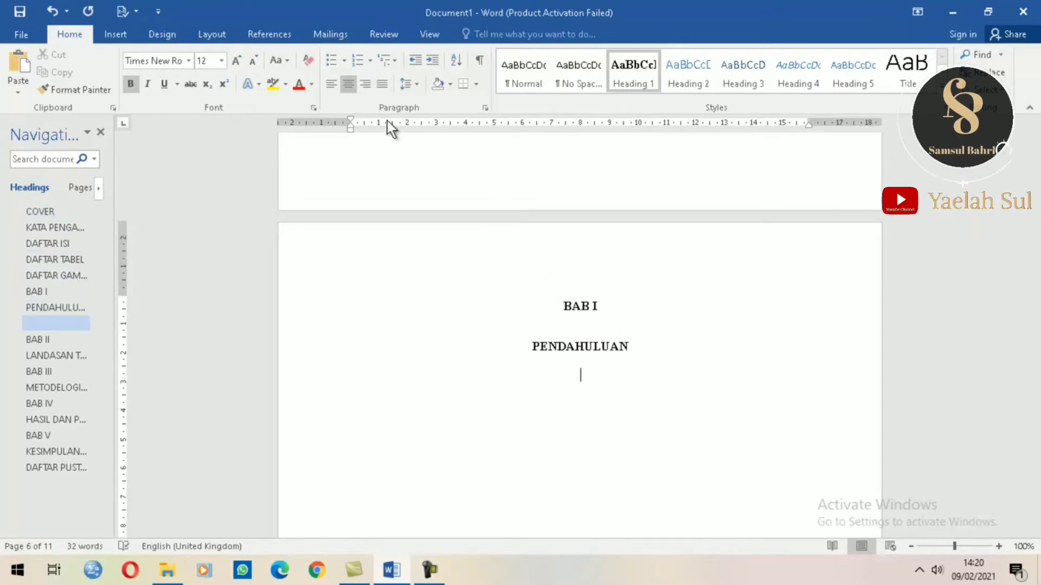
pyautogui.click(381, 83)
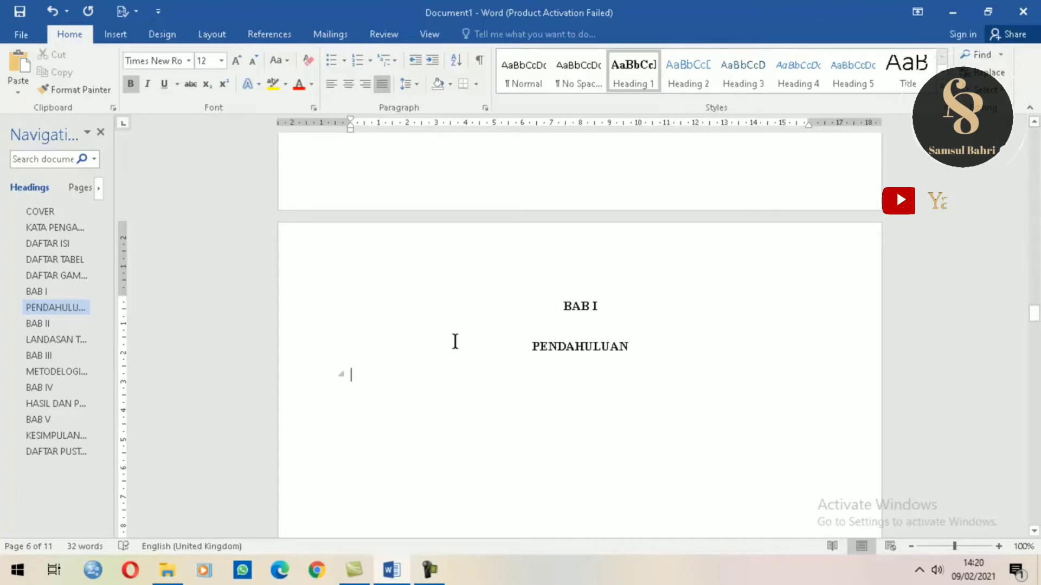
pyautogui.press('BackSpace')
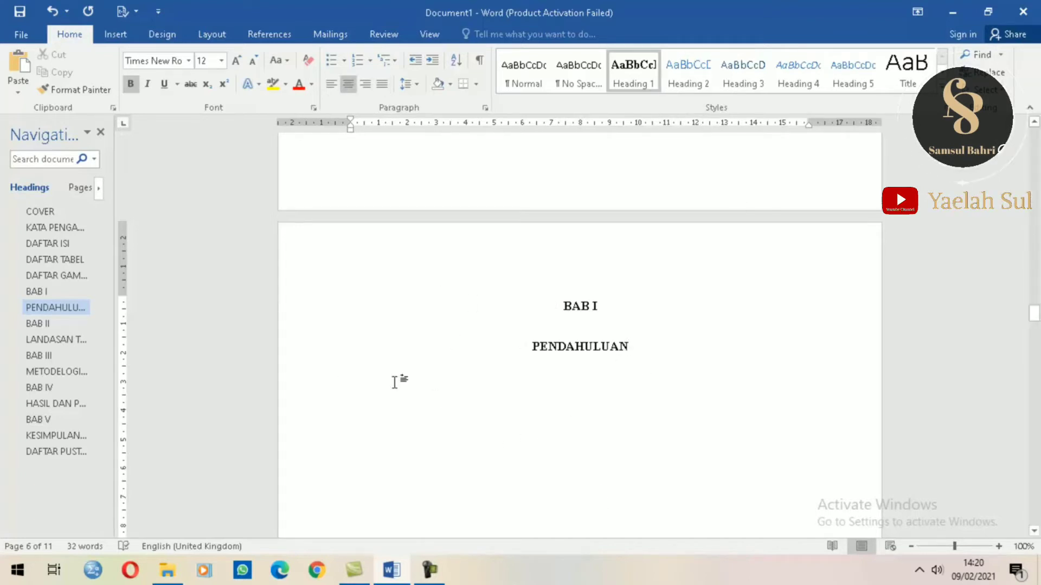
# Step: Add a left-aligned line below the PENDAHULUAN title and give it the Heading 2 style
pyautogui.press('Home')
pyautogui.press('Return')
pyautogui.hotkey('ctrl', 'l')
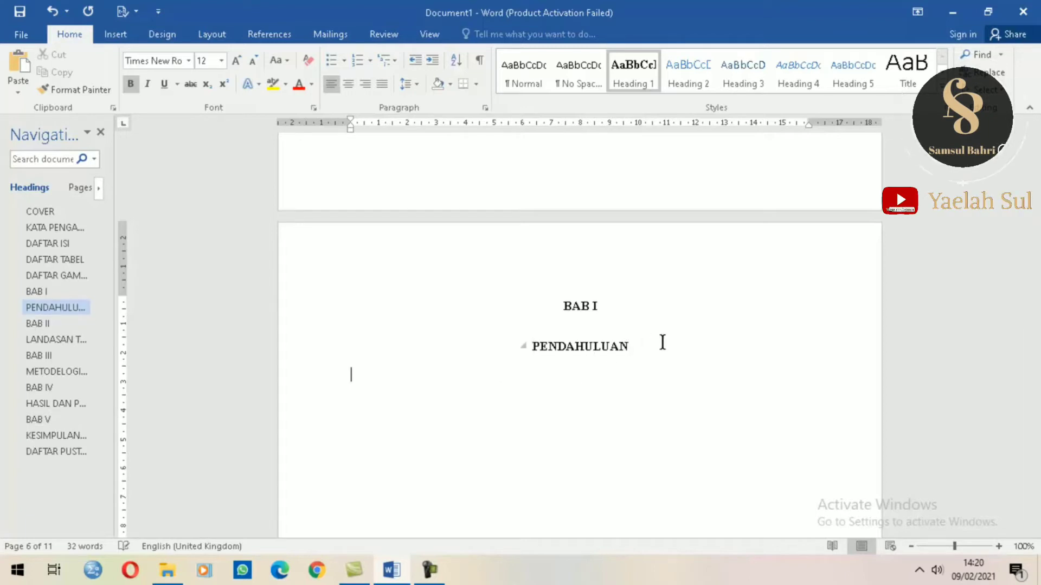
pyautogui.click(694, 92)
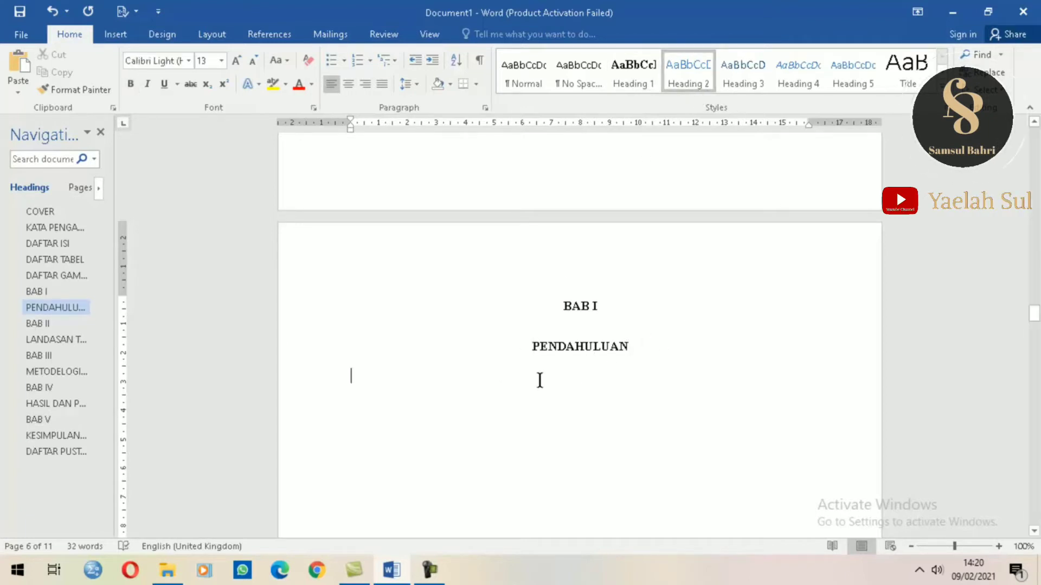
# Step: Enter the subheadings "Latar Belakang Penelitian" and "Rumusan Masalah" on separate lines below PENDAHULUAN
pyautogui.write('Lat')
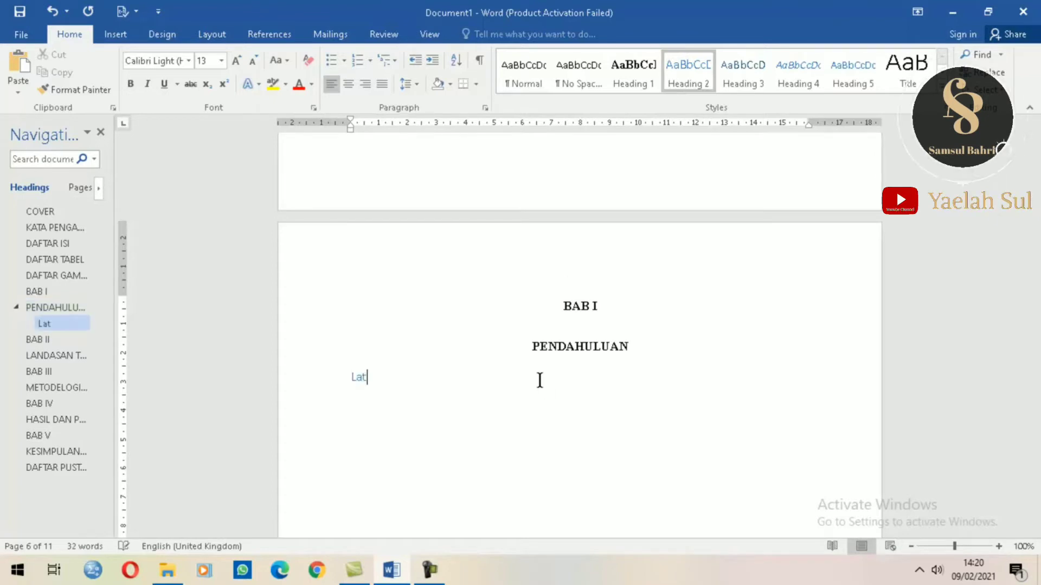
pyautogui.write('ar Bela')
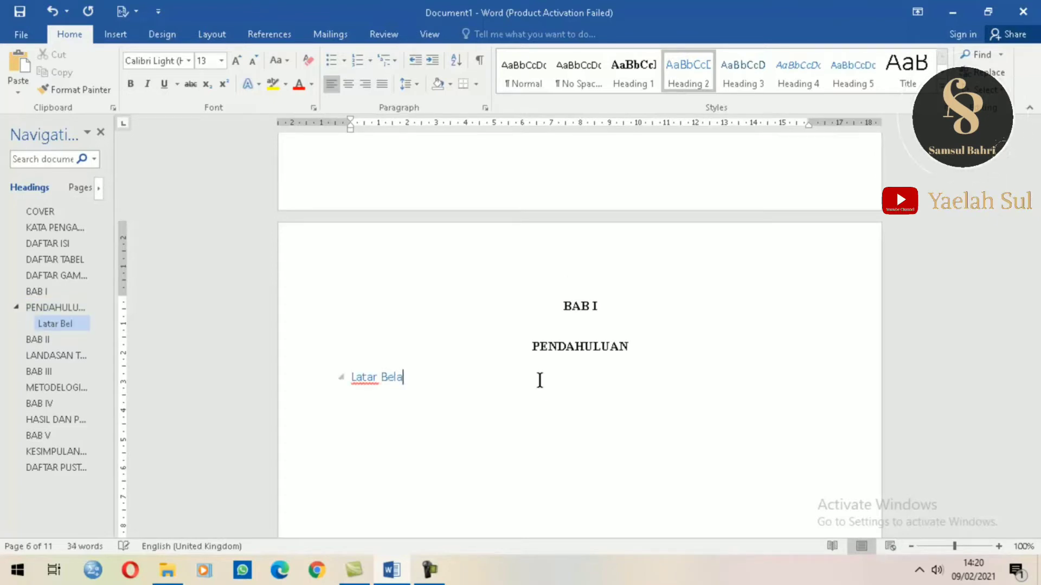
pyautogui.write('kkang Penel')
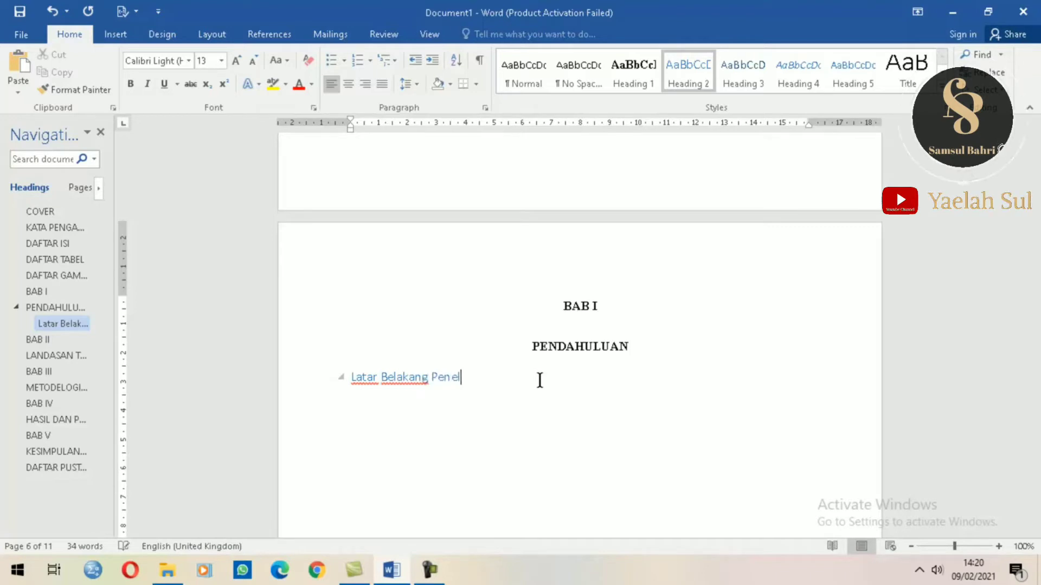
pyautogui.write('itian')
pyautogui.press('Return')
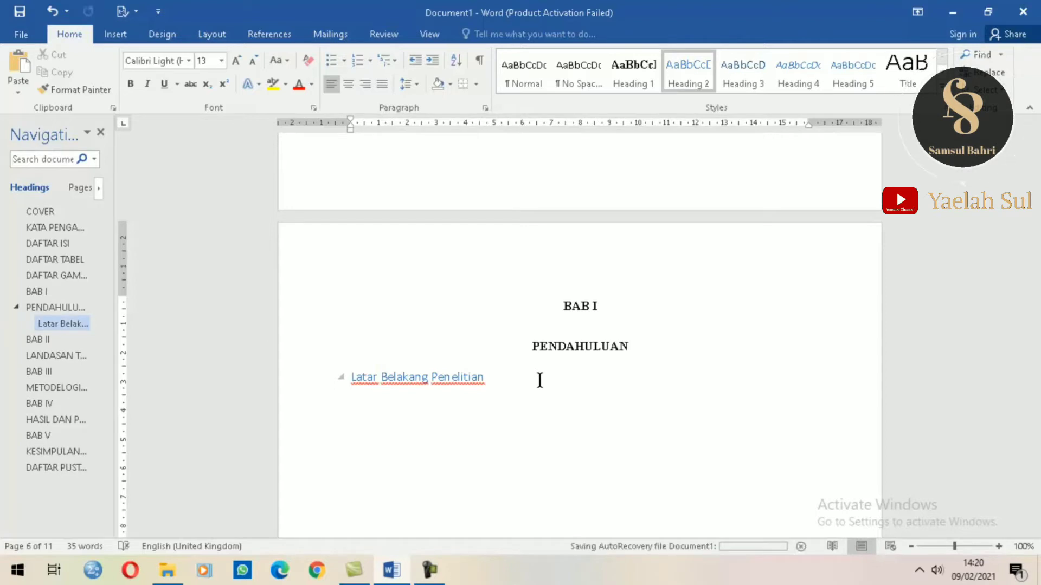
pyautogui.write('Rumusan ')
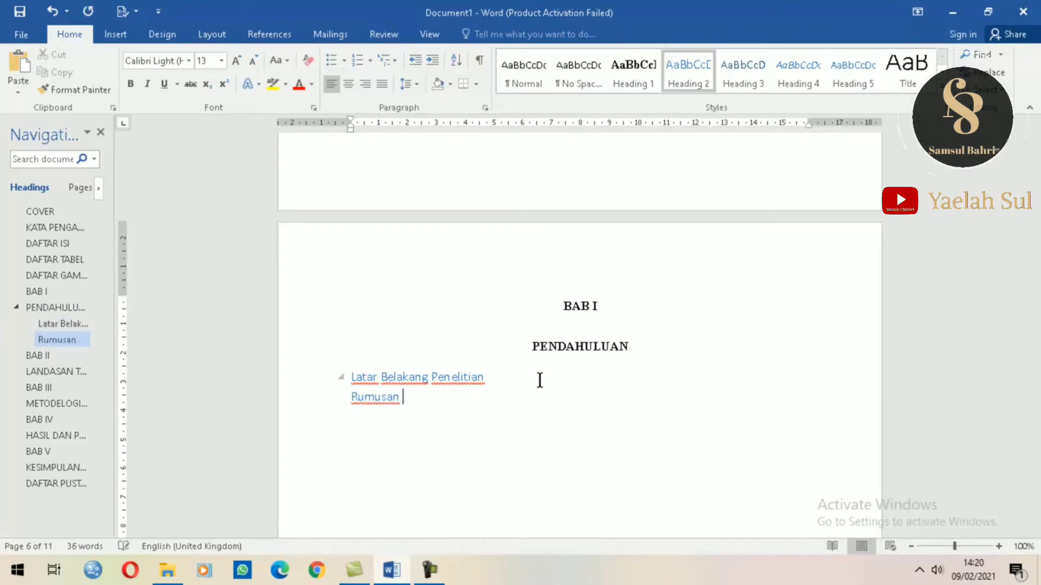
pyautogui.write('Masalah')
pyautogui.press('Return')
# Step: Enter the subheadings "Tujuan Penelitian", "Manfaat Penelitian" and "Sistematika Penulisan" on separate lines below "Rumusan Masalah"
pyautogui.write('Tuju')
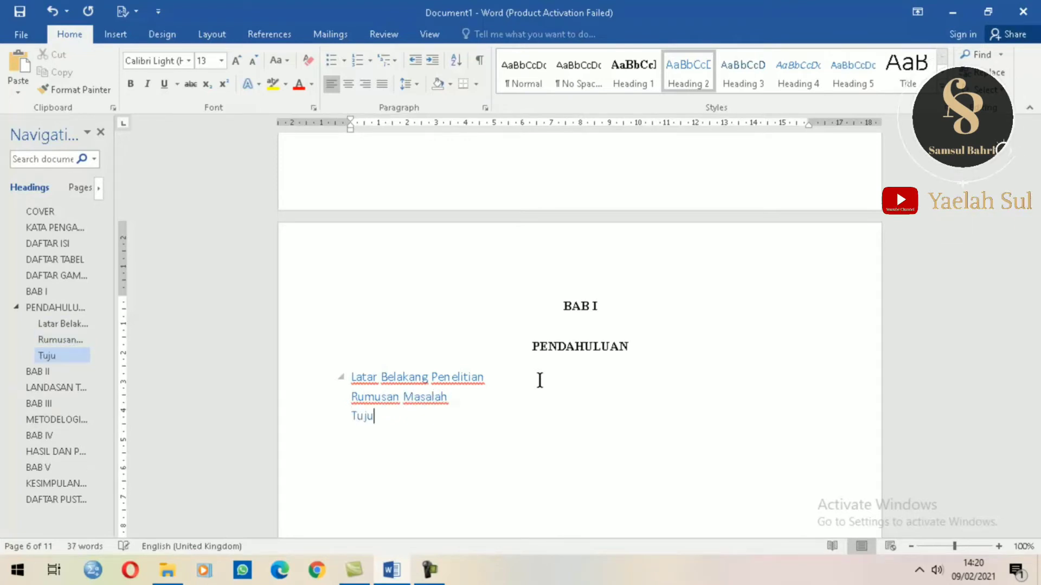
pyautogui.write('an Pene')
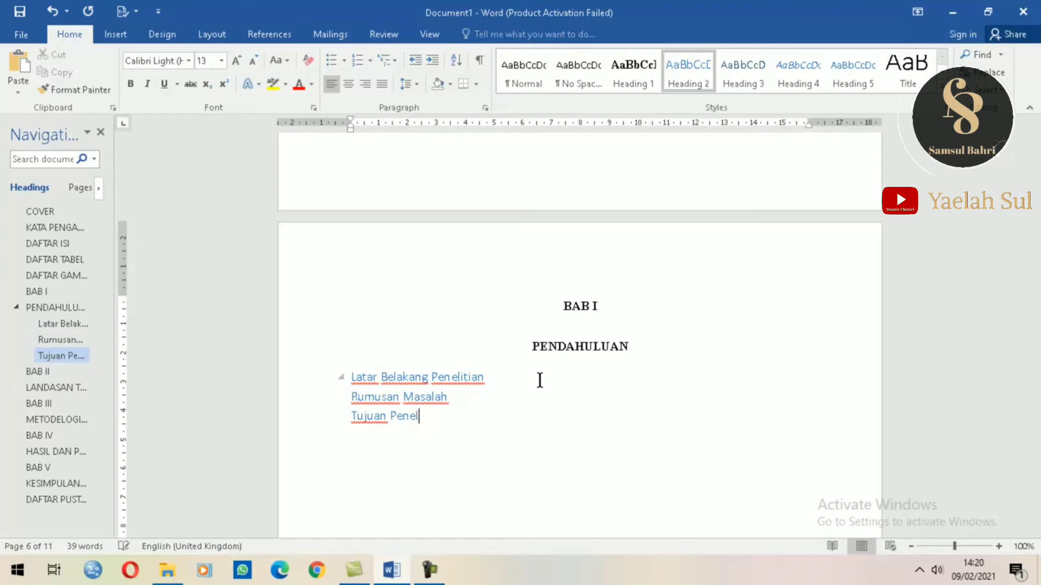
pyautogui.write('litian')
pyautogui.press('Return')
pyautogui.write('Manfaat')
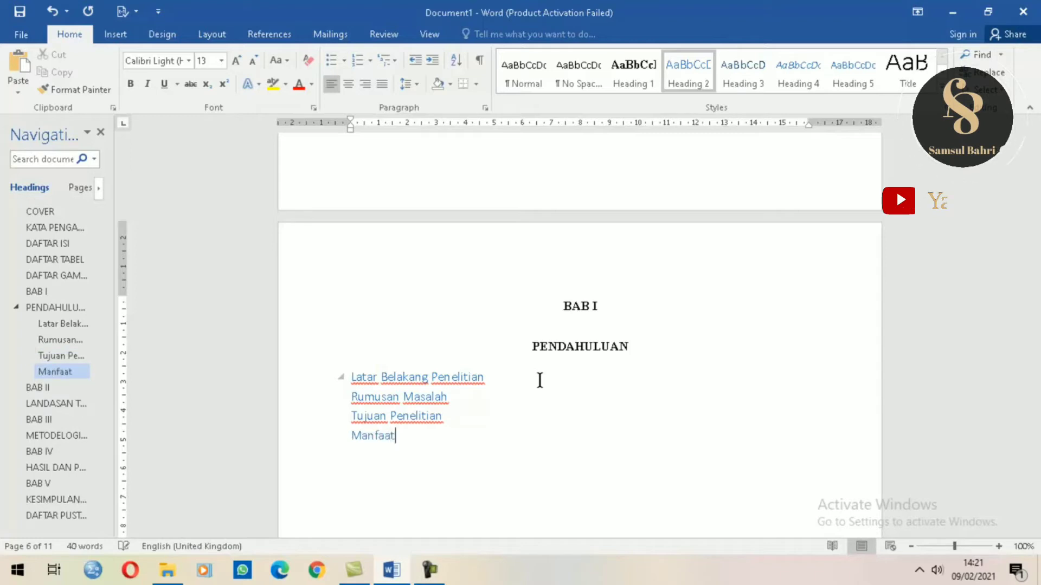
pyautogui.write(' Peneli')
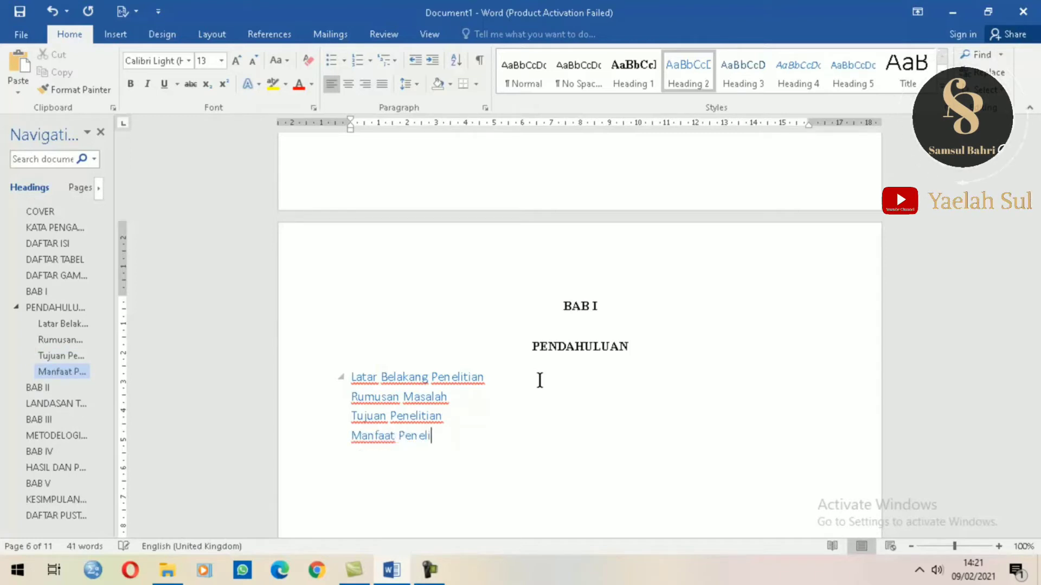
pyautogui.write('tian')
pyautogui.press('Return')
pyautogui.write('Sist')
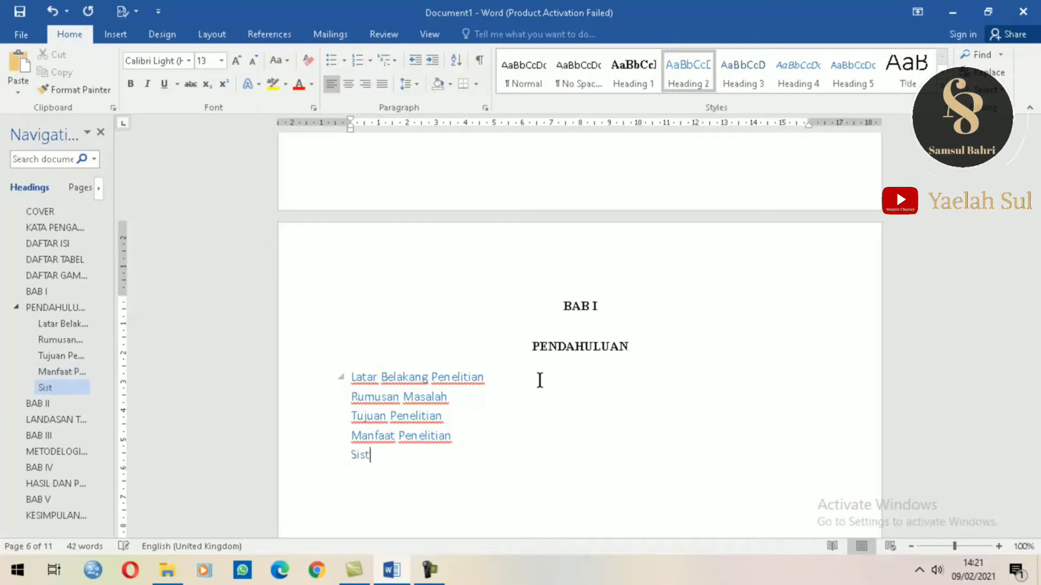
pyautogui.write('ematika Penulisan')
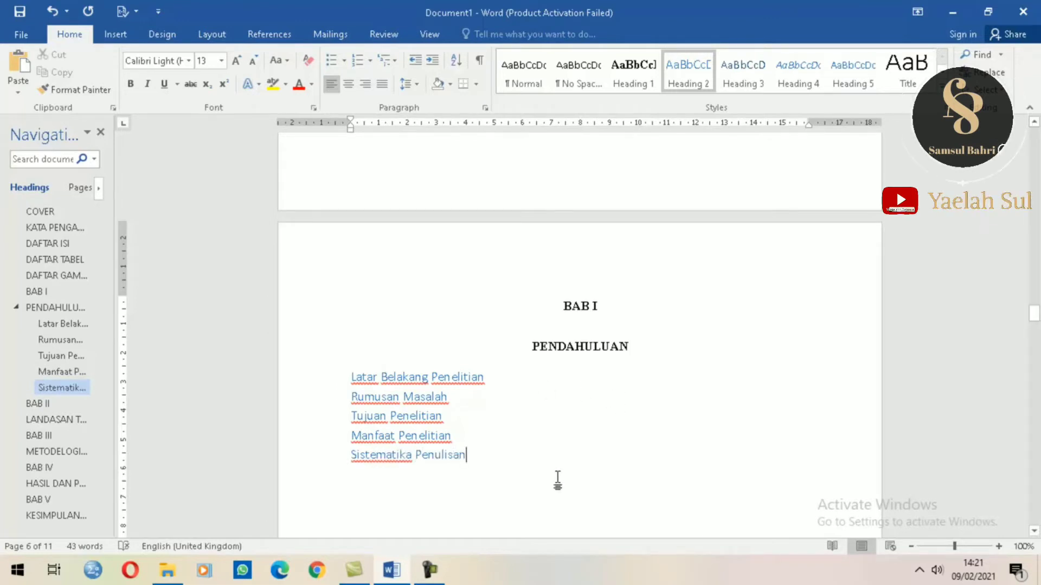
pyautogui.scroll(-1, 557, 479)
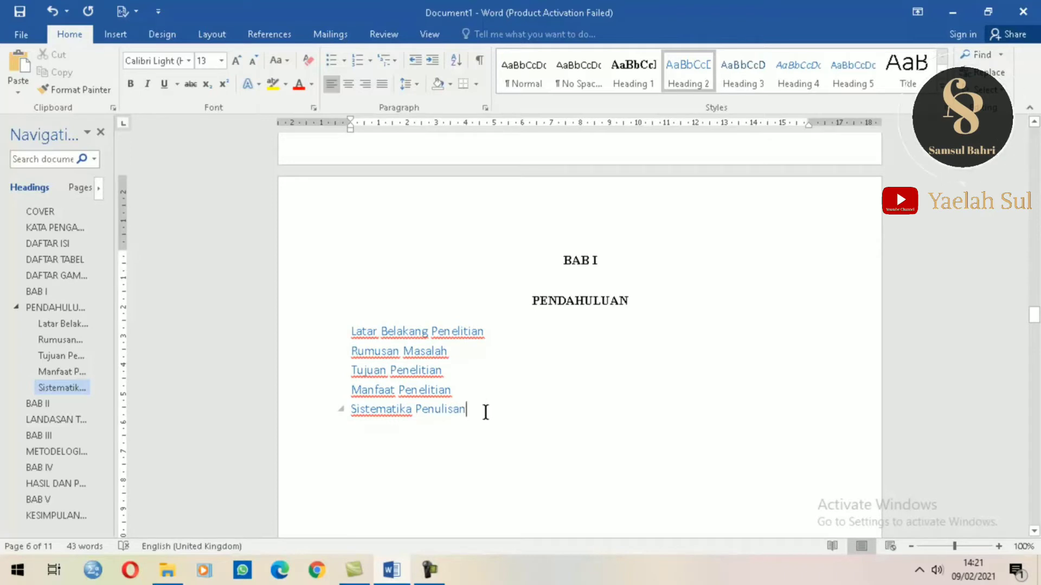
pyautogui.scroll(-1, 486, 412)
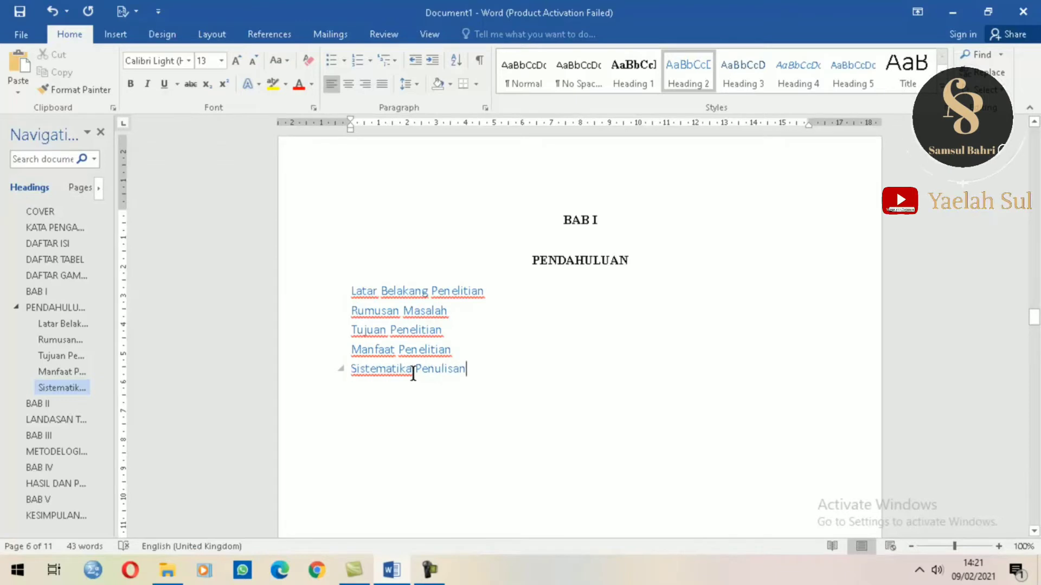
pyautogui.click(467, 370)
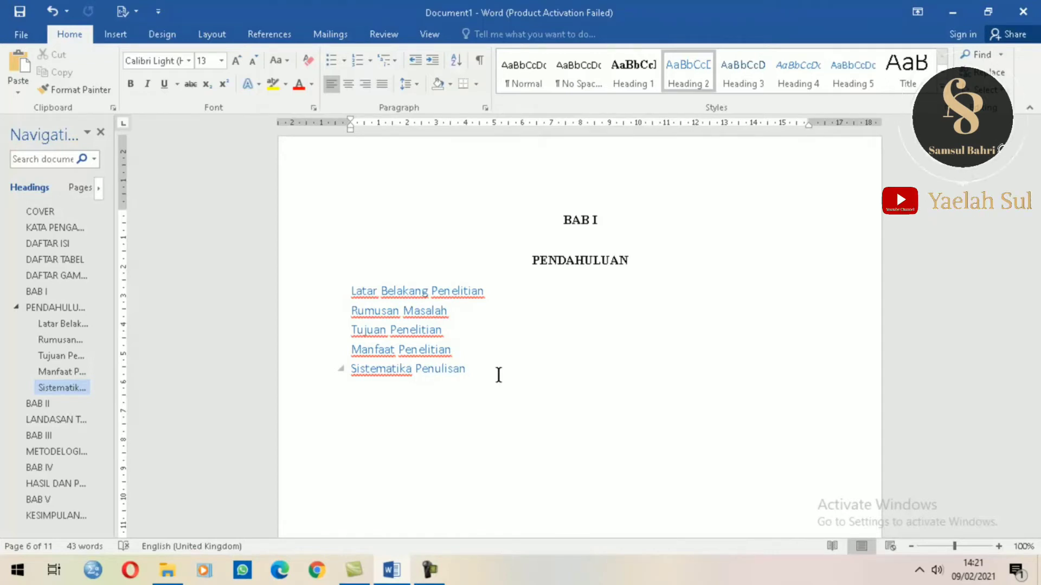
pyautogui.scroll(-1, 499, 375)
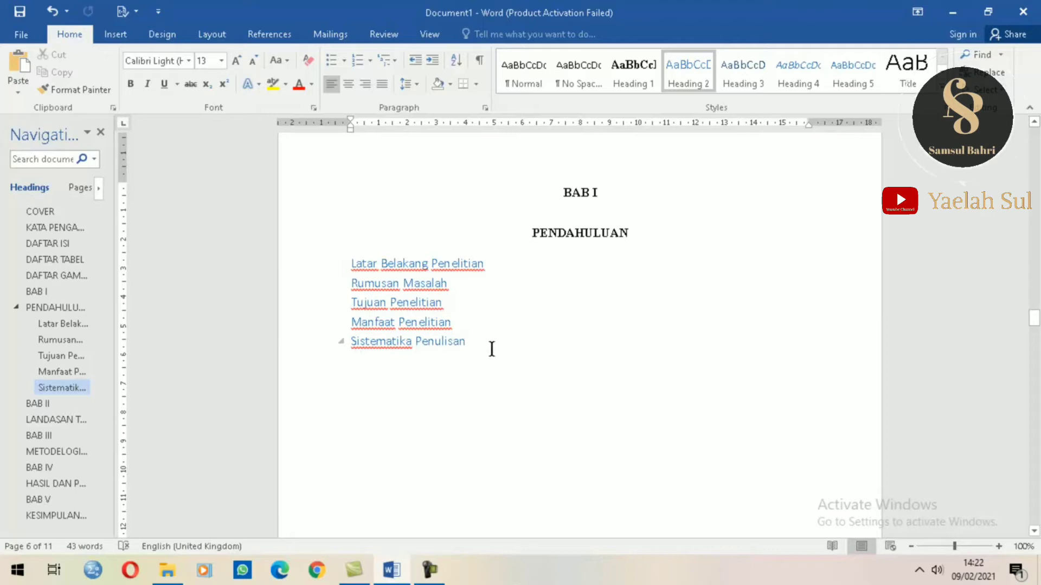
pyautogui.scroll(-2, 491, 349)
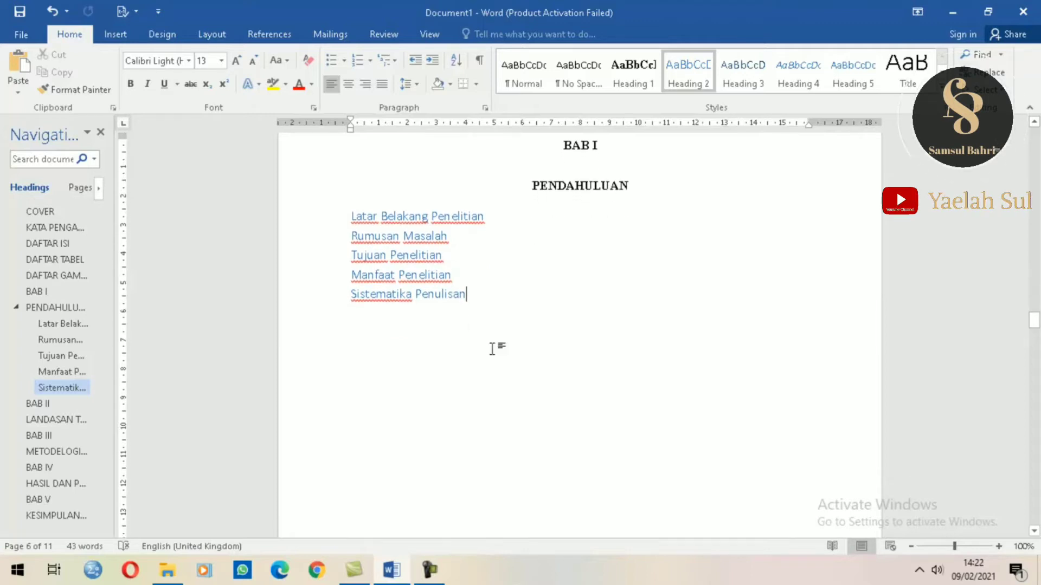
pyautogui.scroll(2, 492, 349)
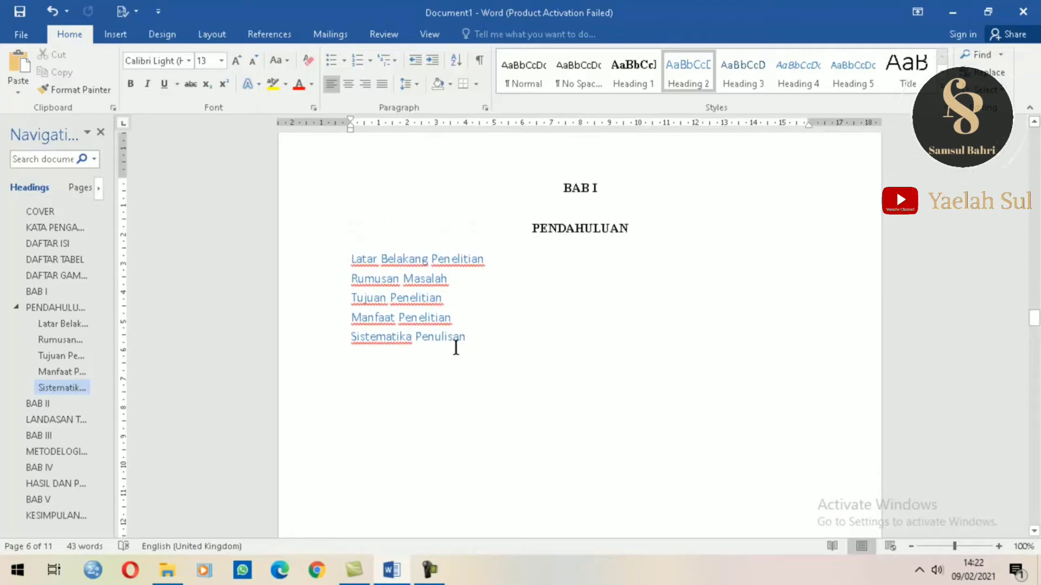
# Step: Select the five subheadings below PENDAHULUAN and modify the Heading 2 style to use Times New Roman at size 12
pyautogui.moveTo(470, 337); pyautogui.dragTo(340, 259)
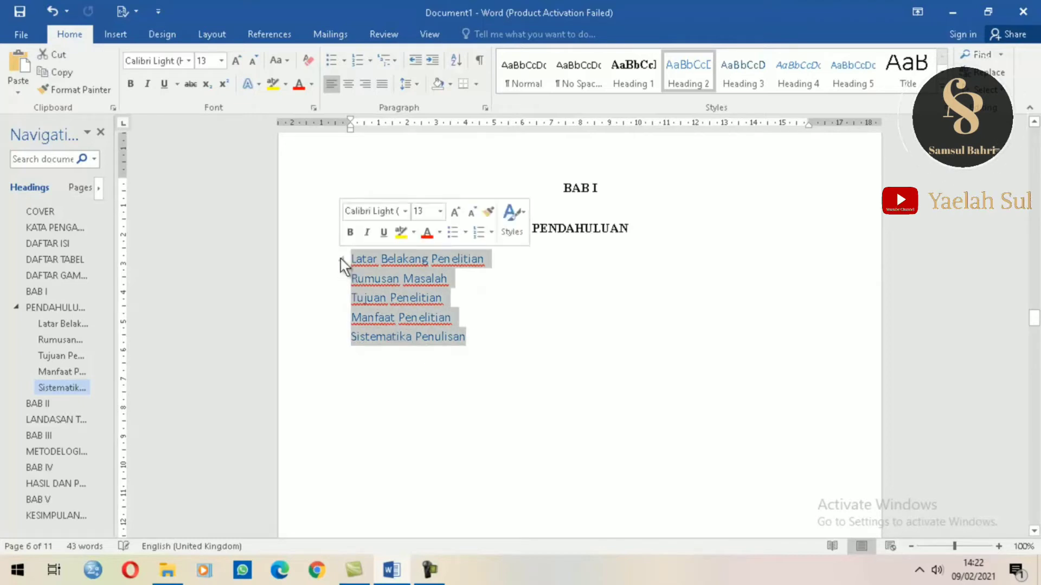
pyautogui.rightClick(702, 73)
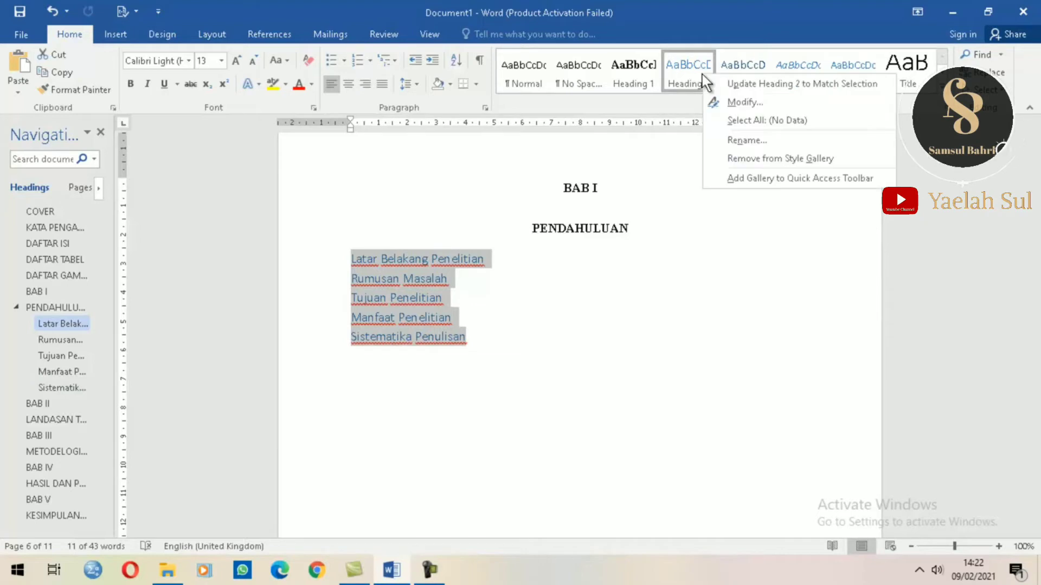
pyautogui.click(753, 101)
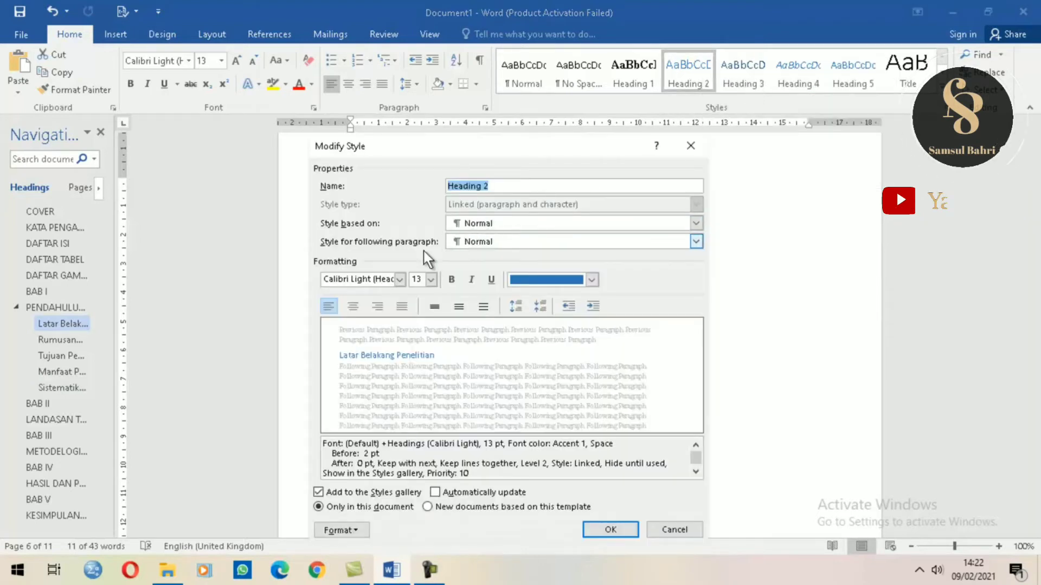
pyautogui.click(392, 280)
pyautogui.click(400, 279)
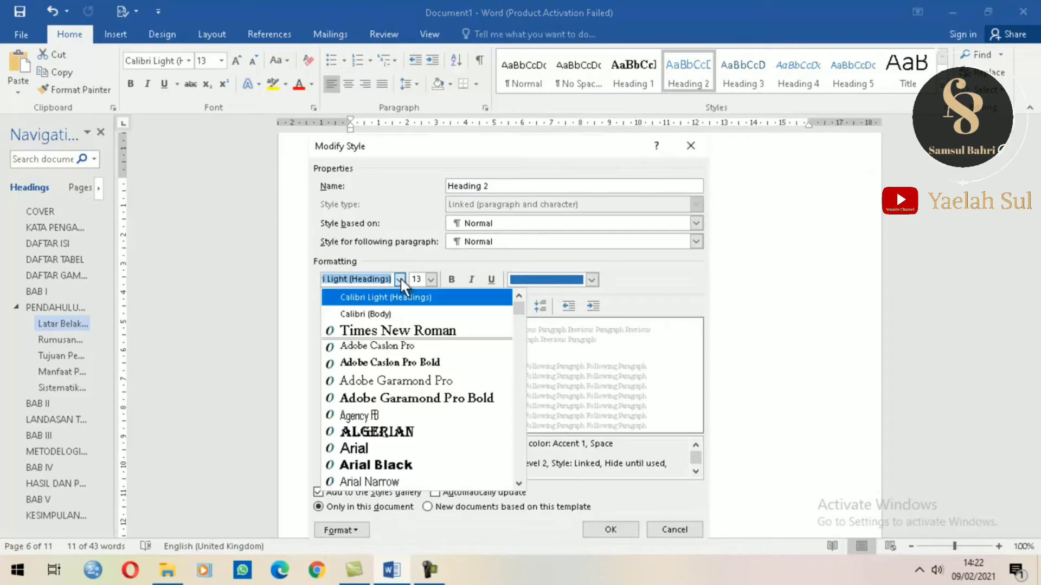
pyautogui.click(426, 329)
pyautogui.click(431, 279)
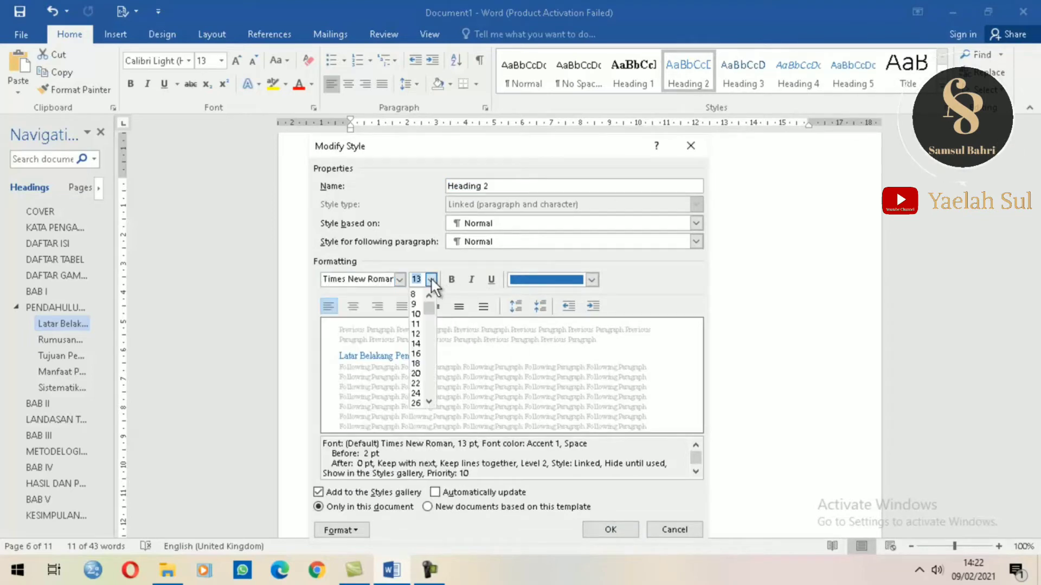
pyautogui.click(416, 334)
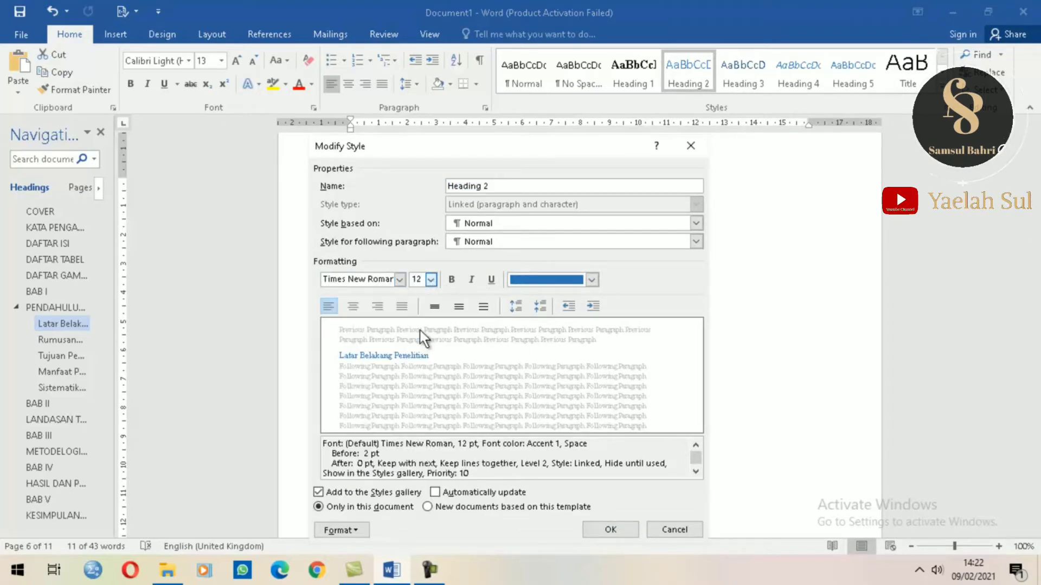
# Step: Make the Heading 2 style bold with automatic font colour, justified alignment and double line spacing, and apply the changes
pyautogui.click(451, 281)
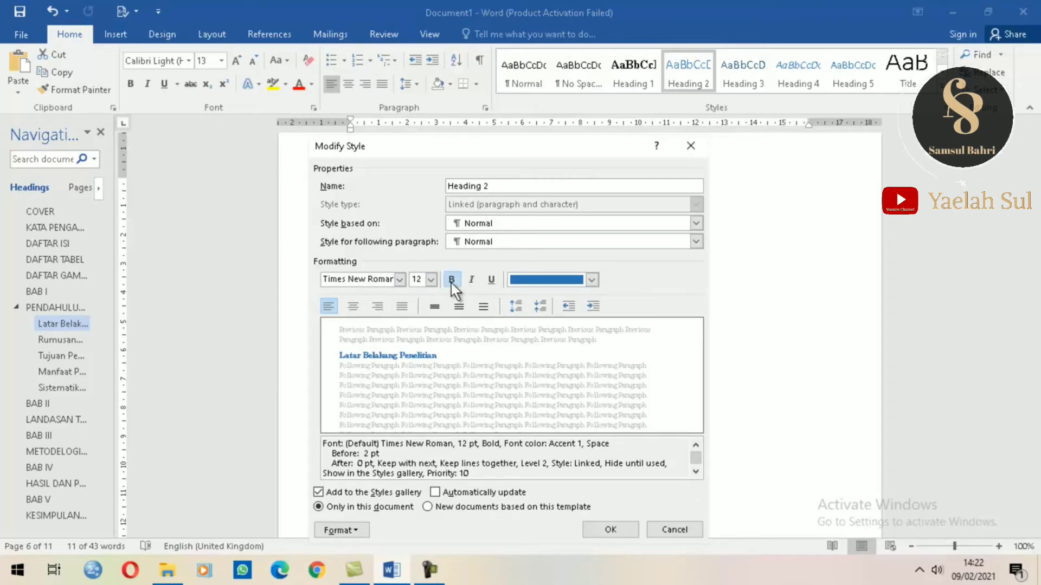
pyautogui.click(578, 281)
pyautogui.click(564, 300)
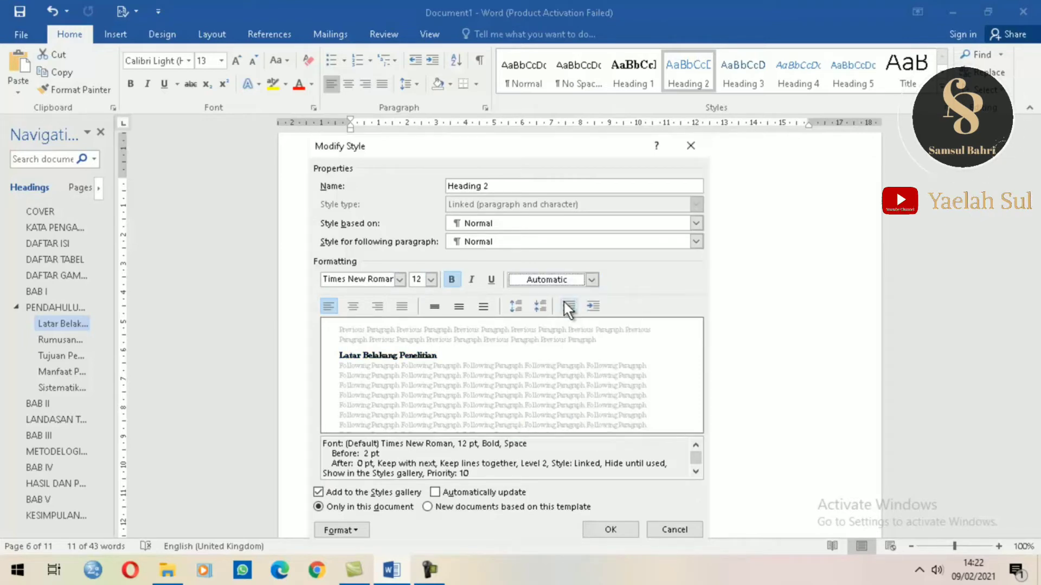
pyautogui.click(402, 306)
pyautogui.click(483, 306)
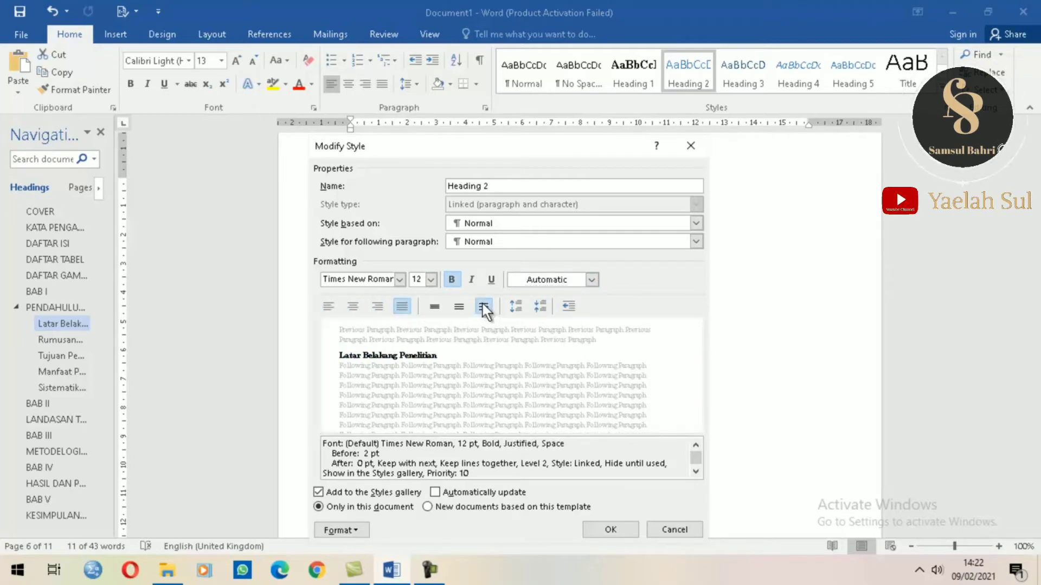
pyautogui.click(602, 533)
pyautogui.click(543, 415)
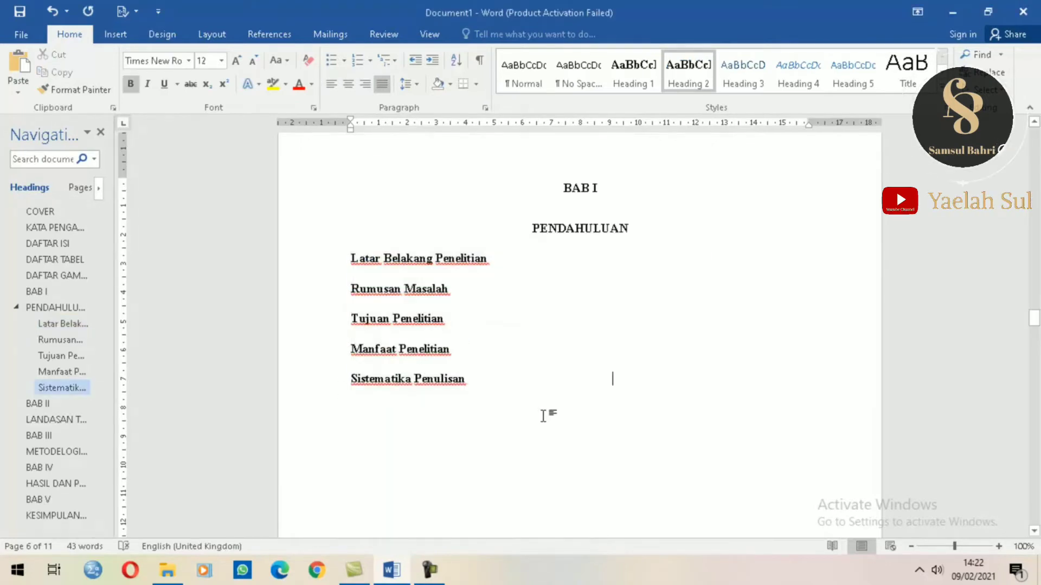
# Step: Give the line below the LANDASAN TEORI title in BAB II the Heading 2 style and enter "Landasan Teori"
pyautogui.scroll(-2, 544, 413)
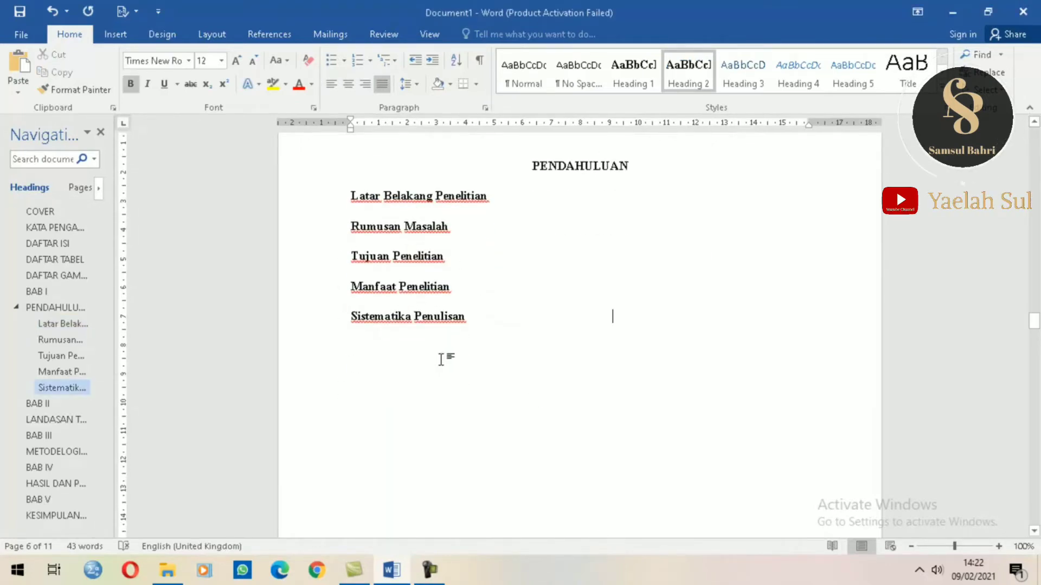
pyautogui.scroll(4, 440, 360)
pyautogui.scroll(-14, 441, 359)
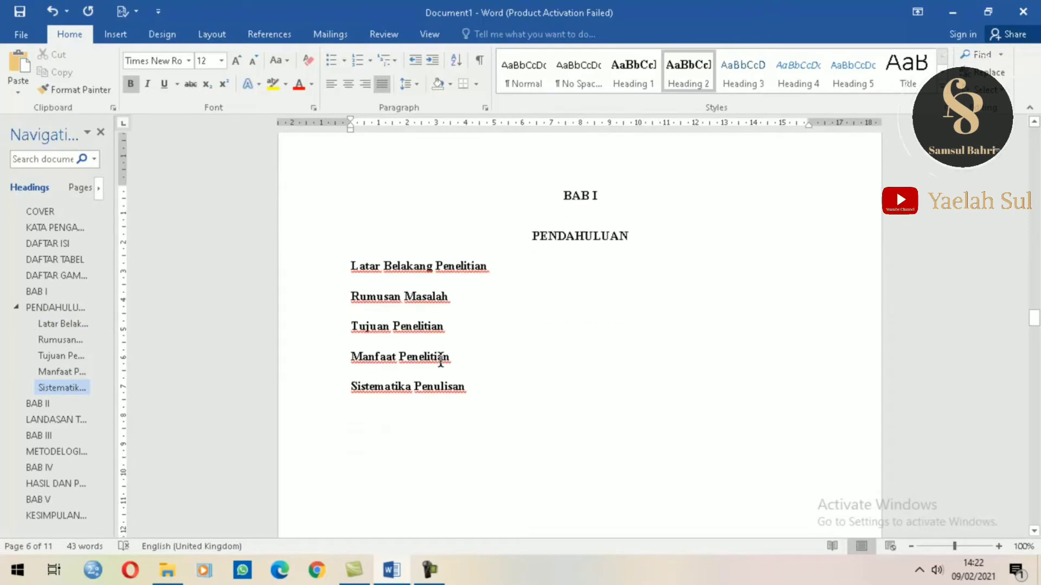
pyautogui.scroll(-8, 441, 359)
pyautogui.click(439, 360)
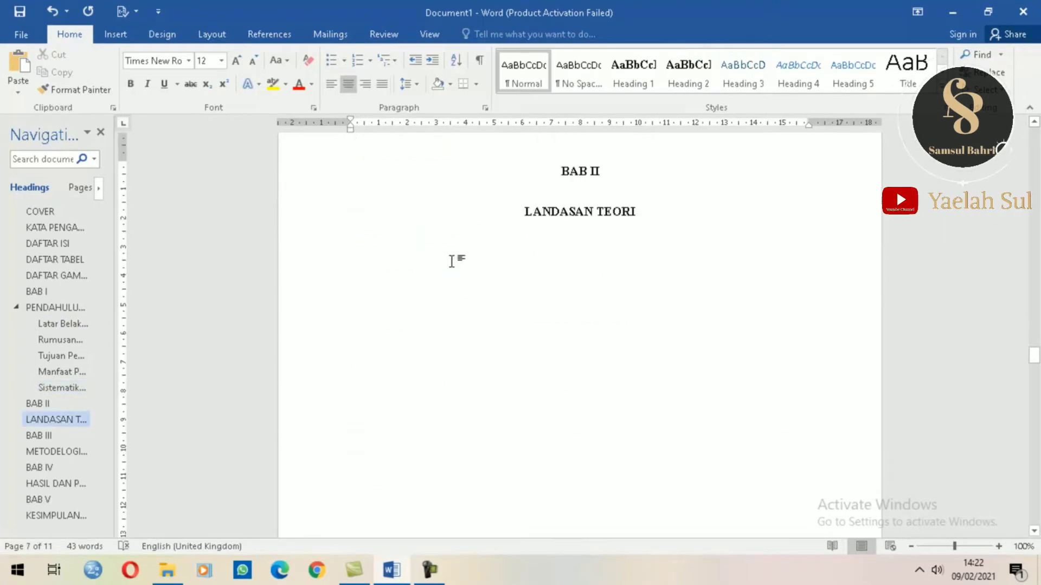
pyautogui.click(695, 85)
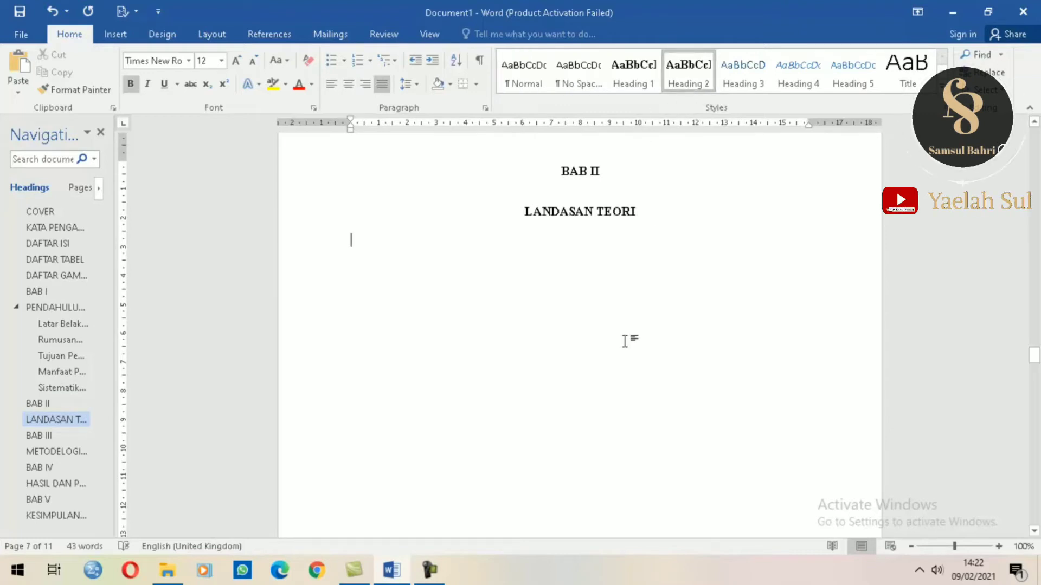
pyautogui.write('Landasa')
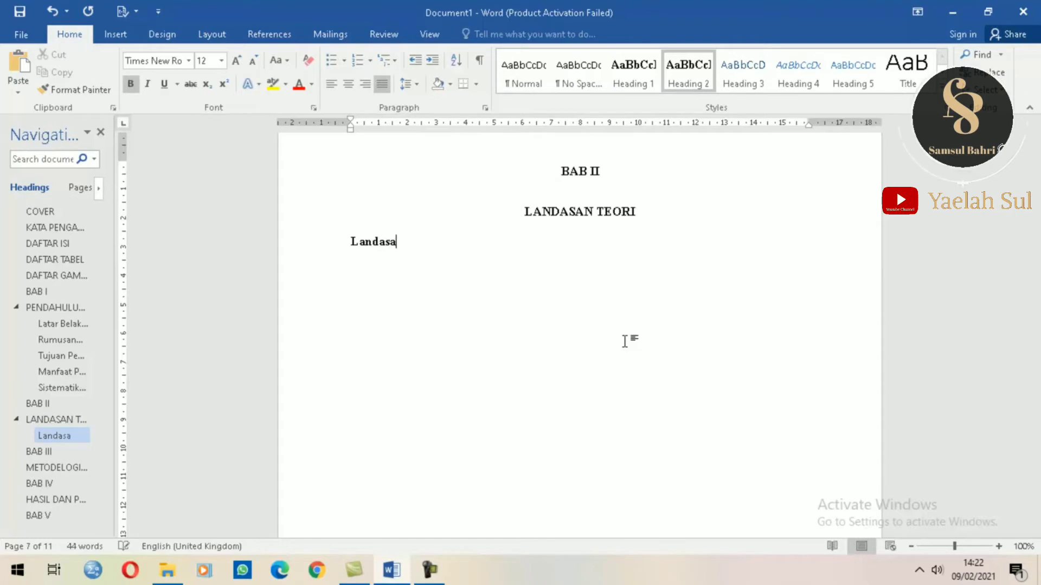
pyautogui.write('n Teori')
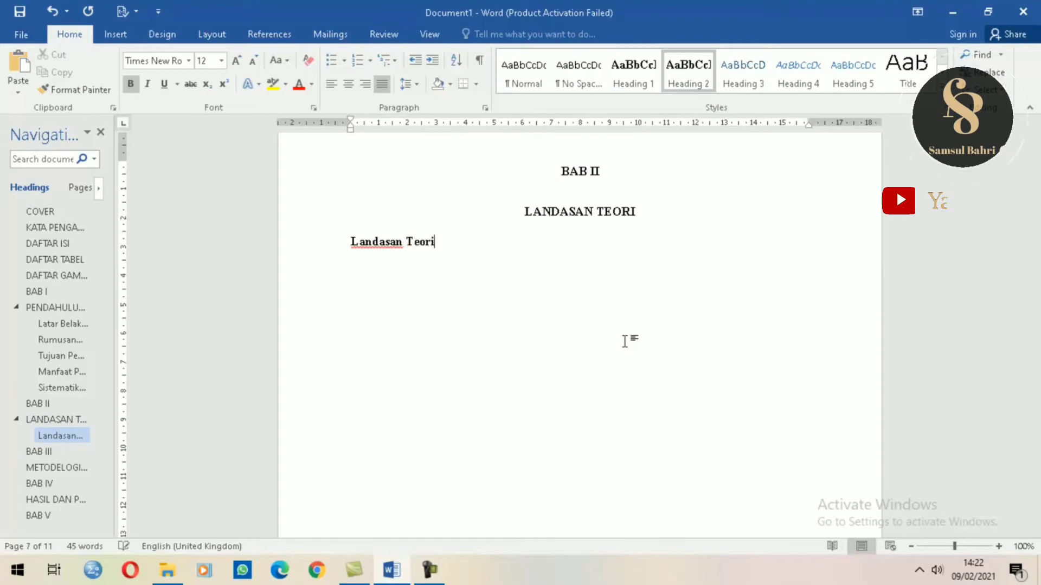
# Step: Enter the subheadings "Penelitian Terdahulu" and "Kerangka Berfikir" on separate lines below "Landasan Teori"
pyautogui.press('Return')
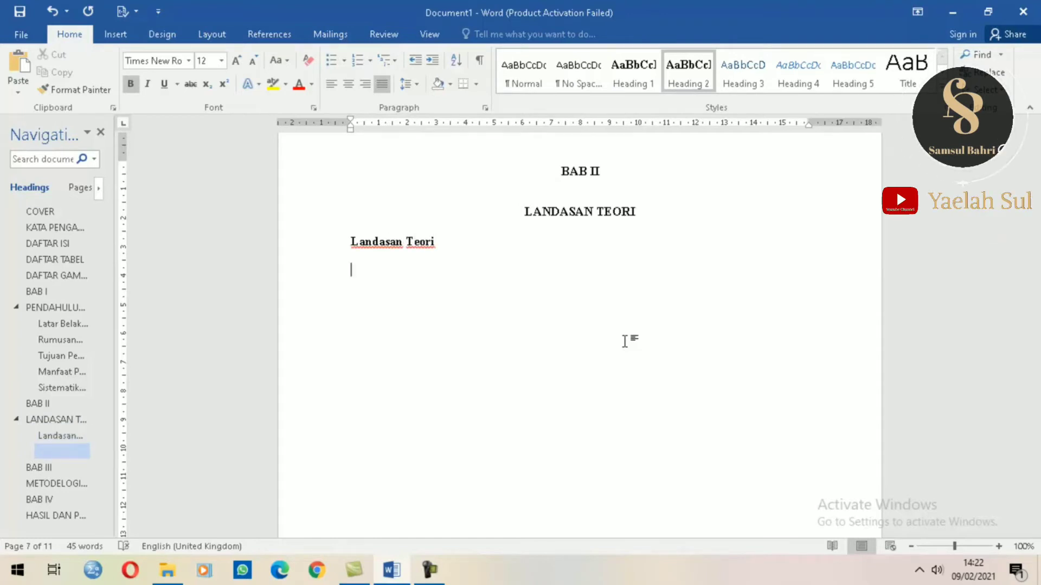
pyautogui.write('Penelitian Ter')
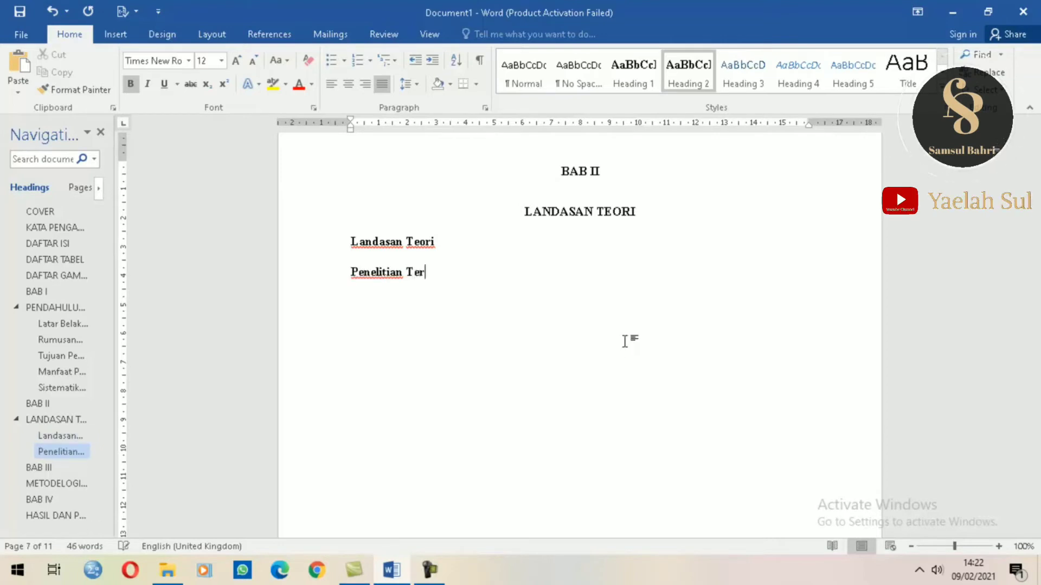
pyautogui.write('dahulu')
pyautogui.press('Return')
pyautogui.write('Kerang')
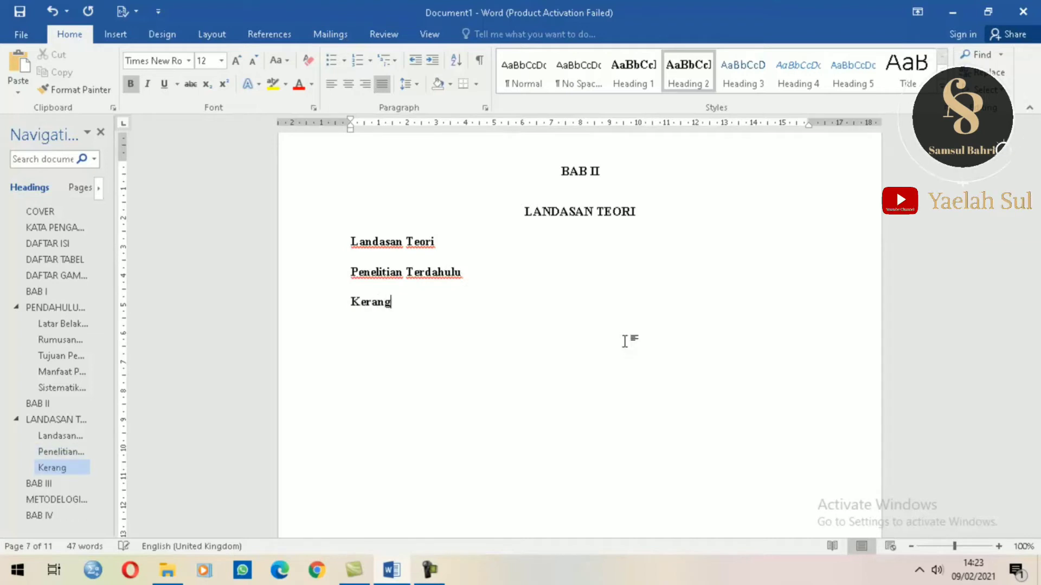
pyautogui.write('ka Berfiki')
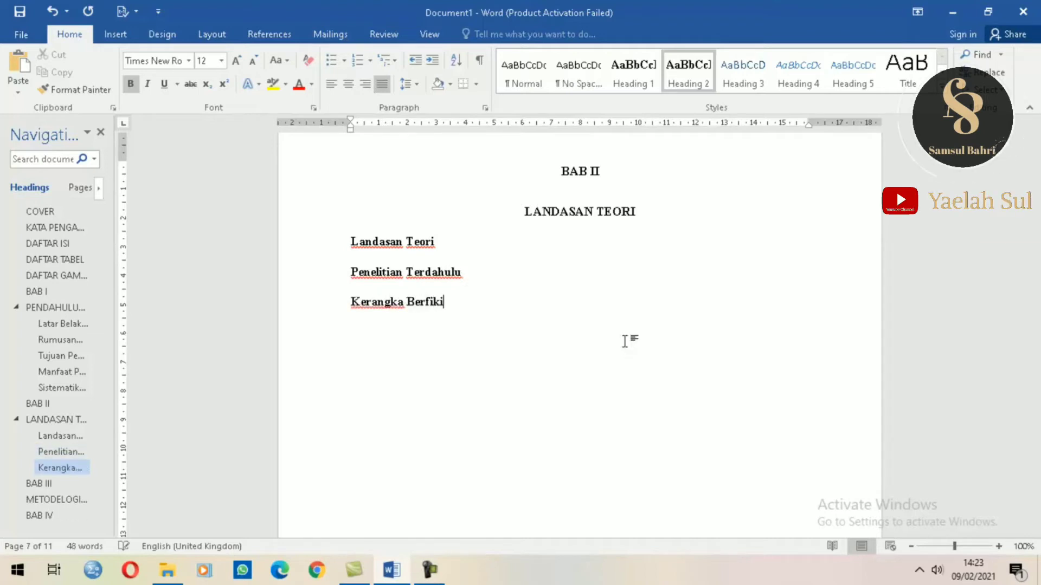
pyautogui.write('r')
# Step: Enter the subheading "Pengembangan Hipotesis" on a new line below "Kerangka Berfikir"
pyautogui.press('Return')
pyautogui.write('Peng')
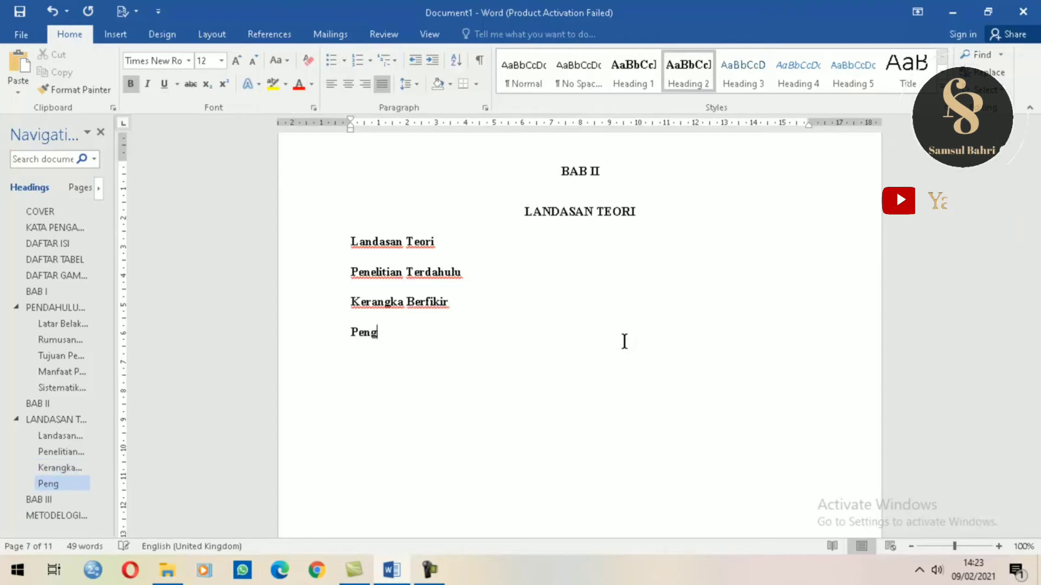
pyautogui.write('embangan')
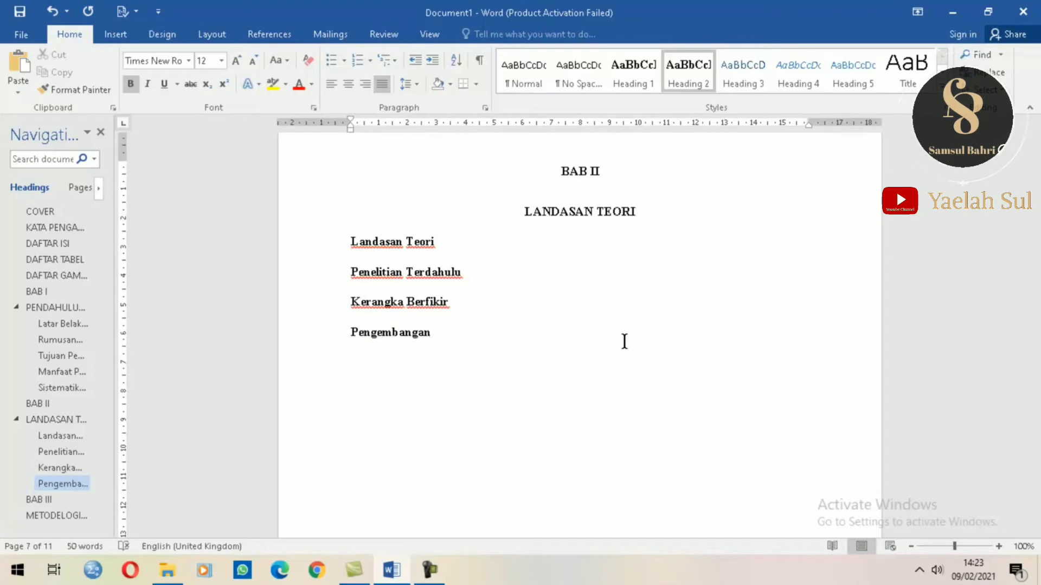
pyautogui.write(' Hipotesis')
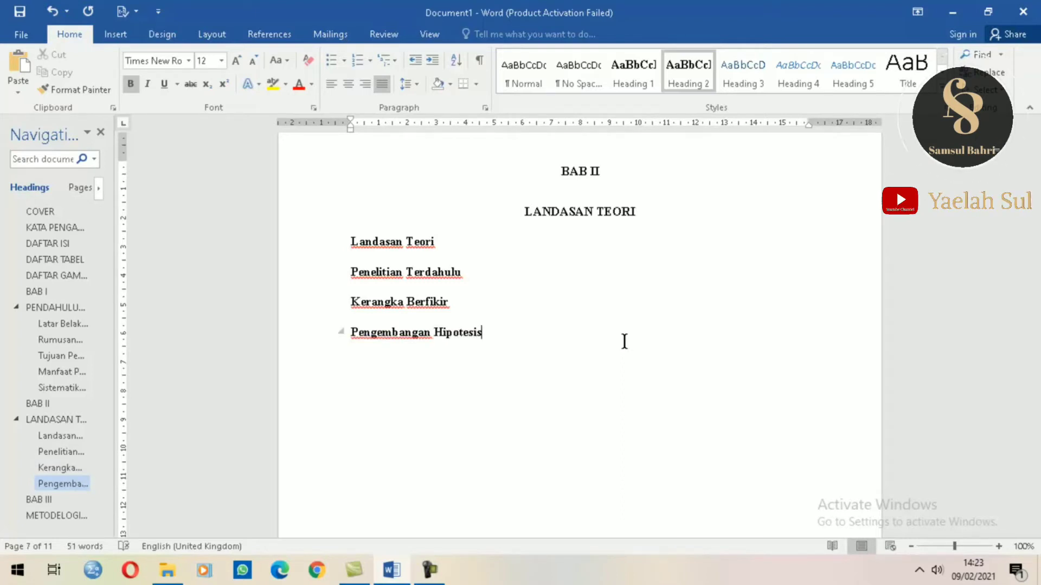
# Step: Give the empty line below the METODELOGI PENELITIAN title the Heading 2 style and look back at the BAB II subheadings
pyautogui.scroll(-10, 700, 434)
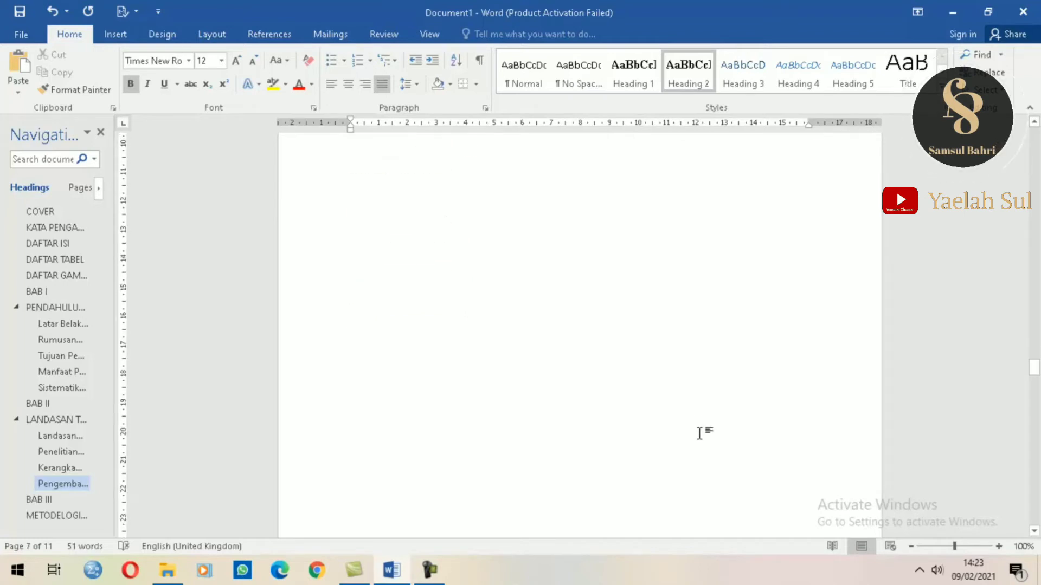
pyautogui.click(516, 449)
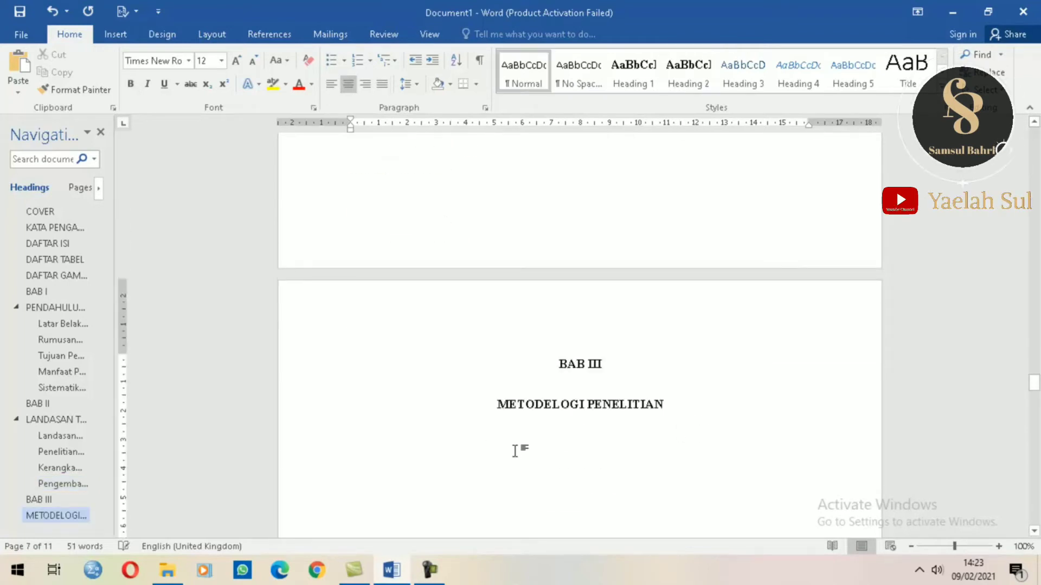
pyautogui.click(677, 60)
pyautogui.scroll(10, 641, 347)
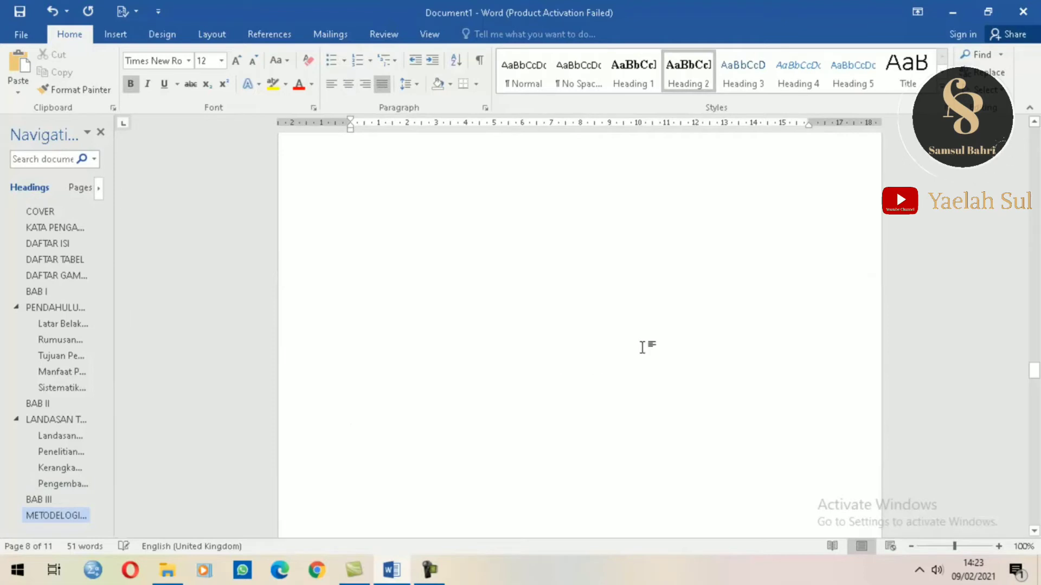
pyautogui.scroll(-3, 641, 347)
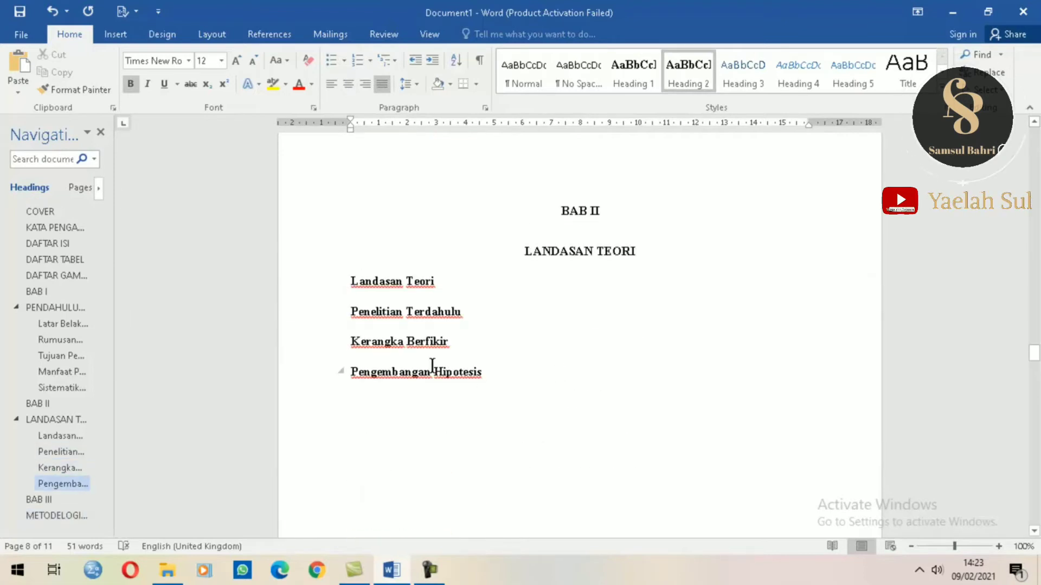
pyautogui.click(430, 372)
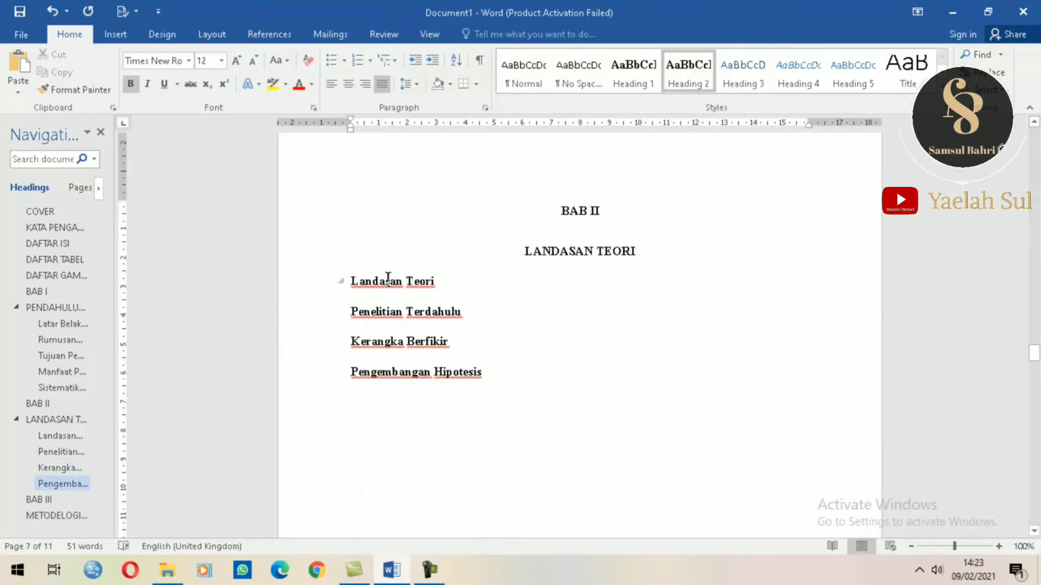
pyautogui.scroll(-15, 551, 385)
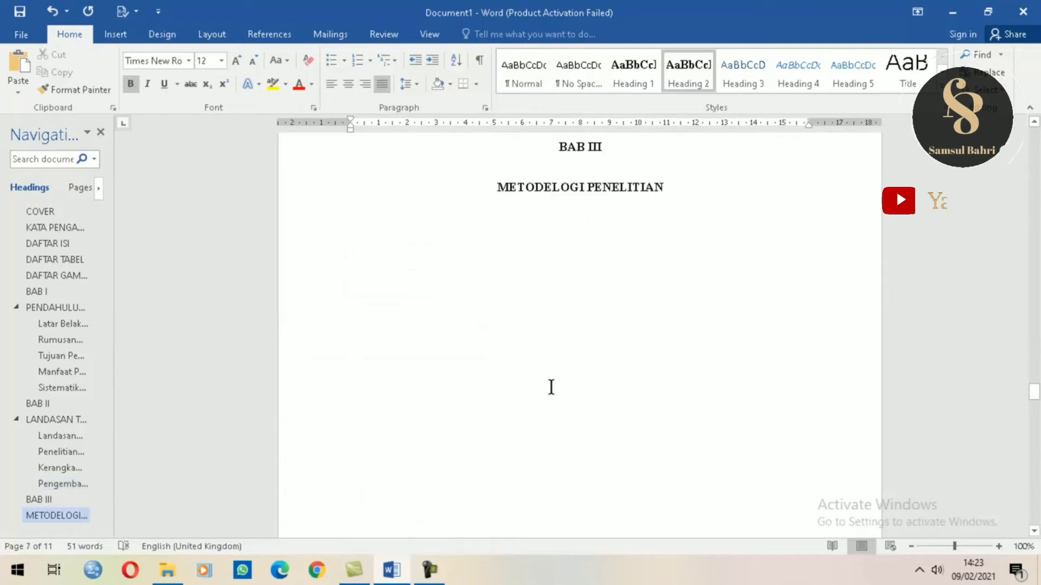
pyautogui.scroll(5, 551, 385)
pyautogui.click(453, 378)
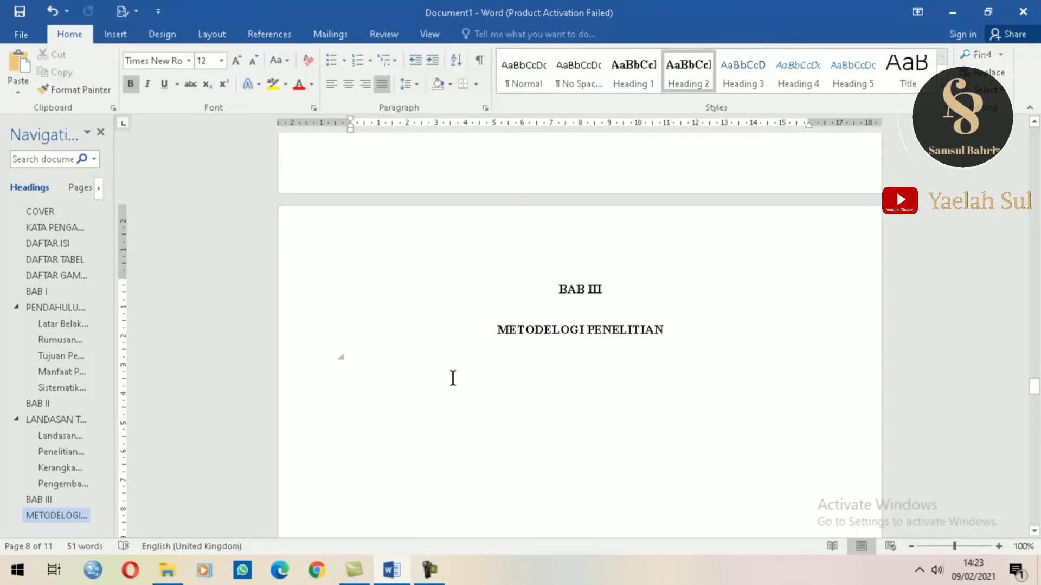
pyautogui.hotkey('ctrl', 'Return')
pyautogui.write('jenis ')
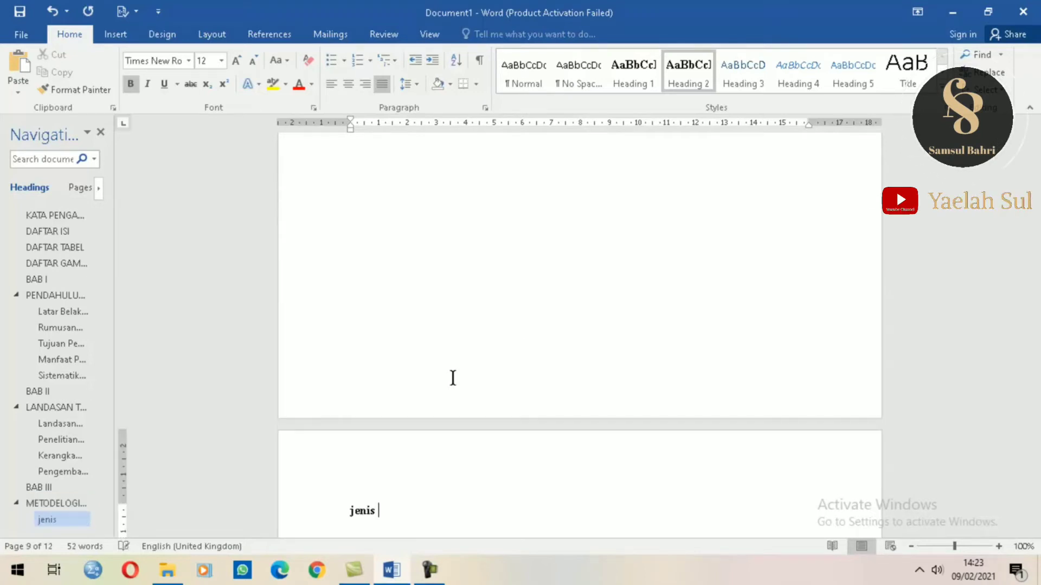
pyautogui.write('Pene')
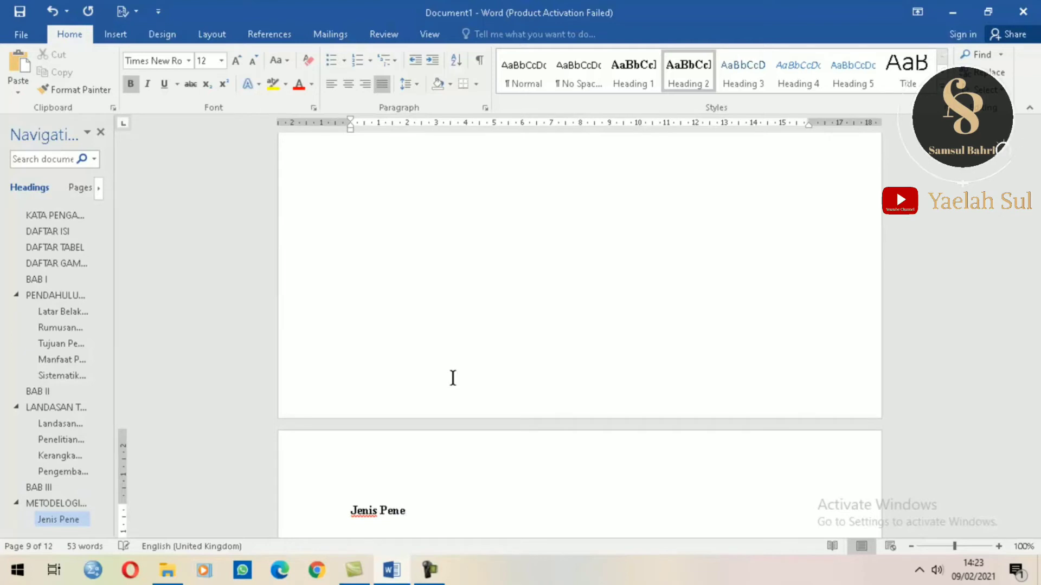
pyautogui.press('BackSpace')
pyautogui.press('BackSpace')
pyautogui.press('BackSpace')
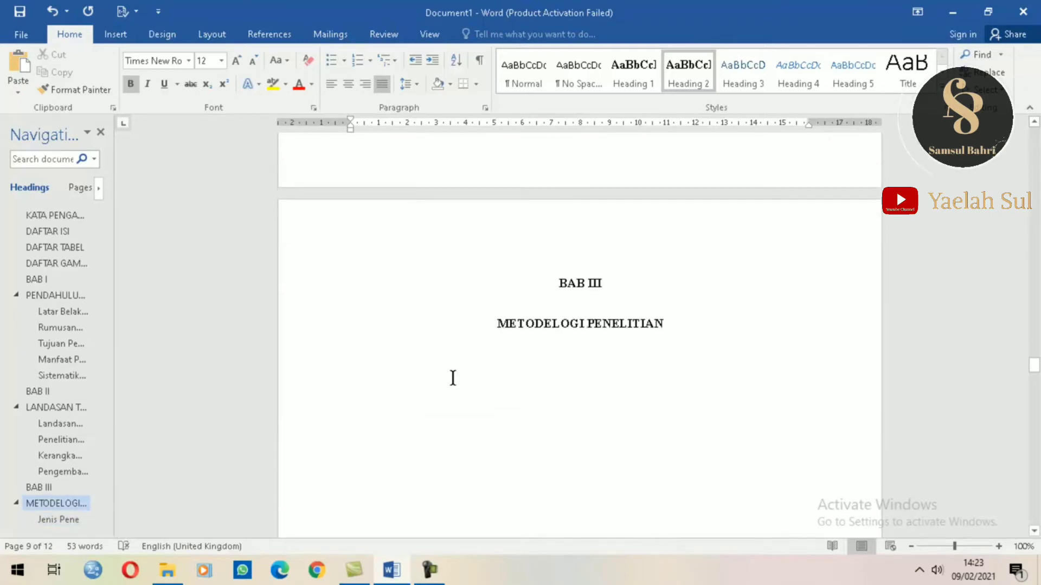
pyautogui.press('BackSpace')
pyautogui.press('BackSpace')
pyautogui.press('BackSpace')
pyautogui.press('BackSpace')
pyautogui.press('BackSpace')
pyautogui.press('BackSpace')
pyautogui.press('BackSpace')
pyautogui.press('BackSpace')
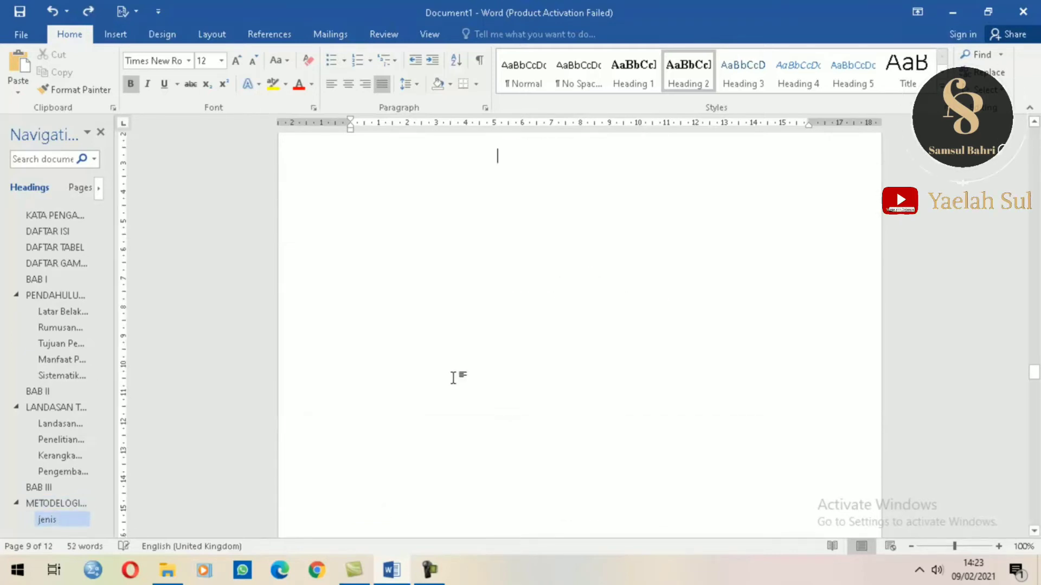
# Step: Enter the subheading "Jenis penelitian" on the Heading 2 line directly below the METODELOGI PENELITIAN title
pyautogui.scroll(2, 453, 376)
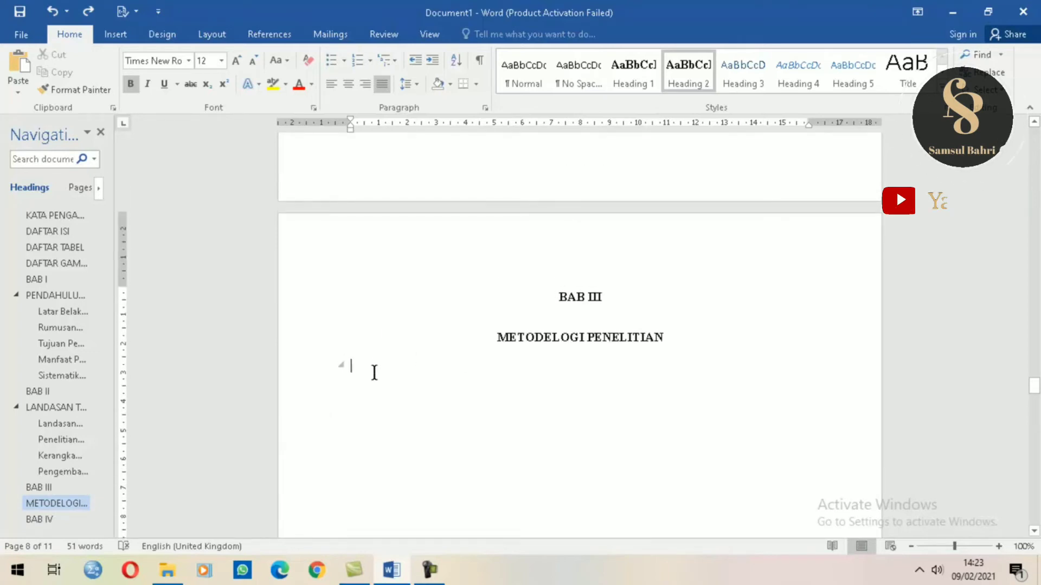
pyautogui.write('jeni')
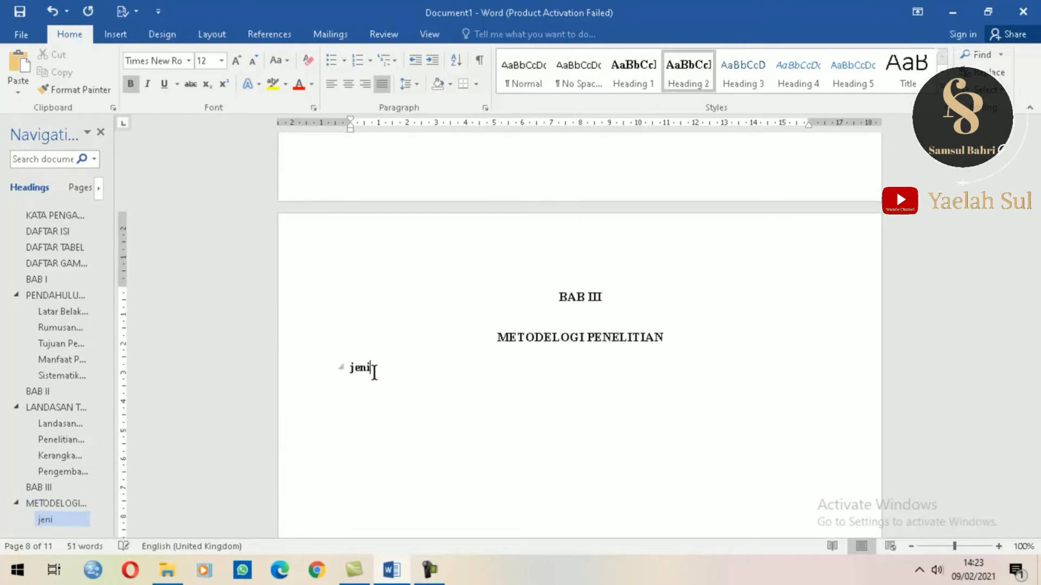
pyautogui.write('s peneli')
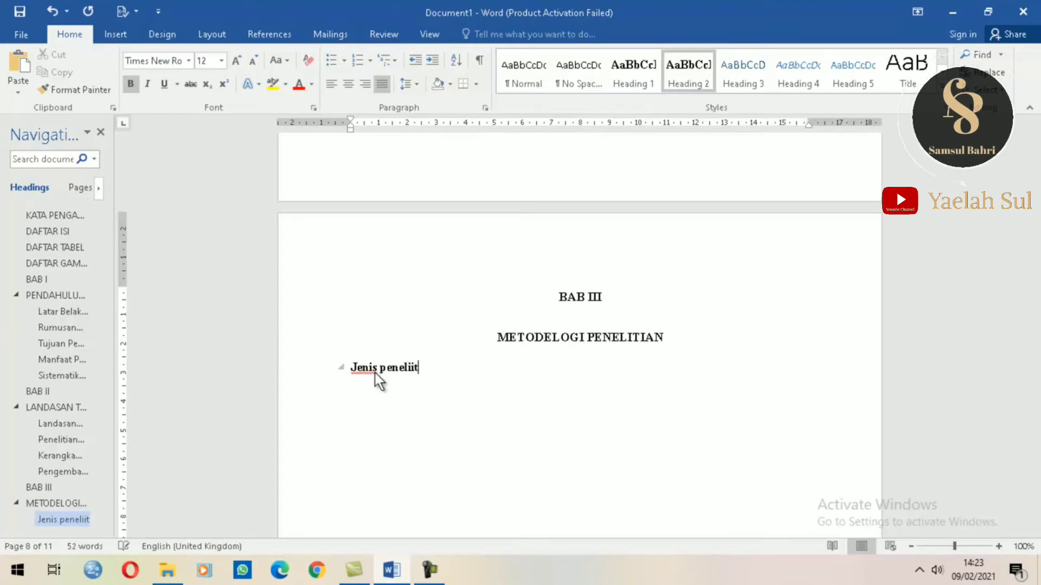
pyautogui.write('tian')
pyautogui.press('Return')
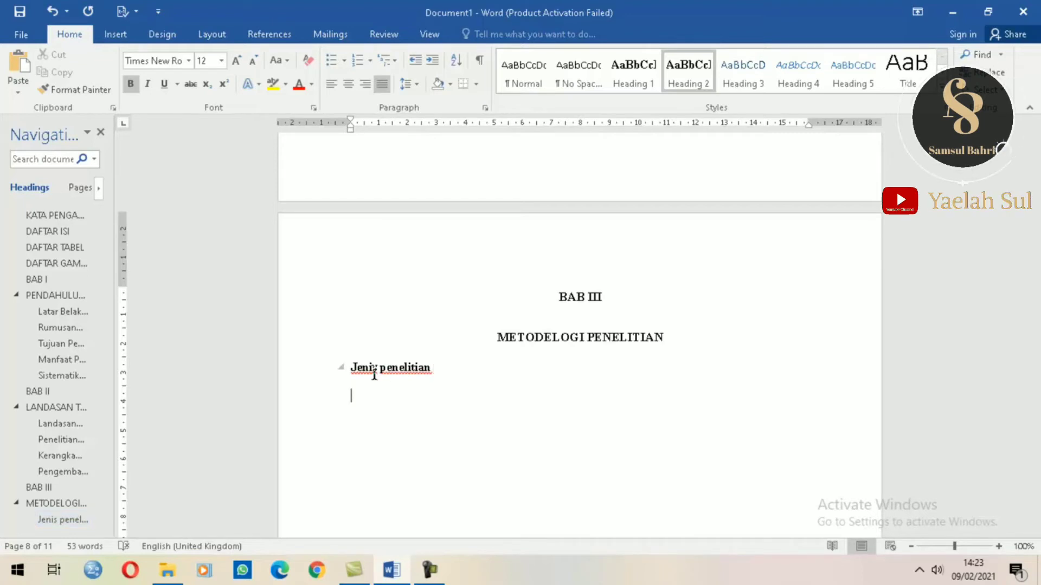
# Step: Enter the subheading "Tempat dan Waktu Penelitian" on the line below "Jenis penelitian"
pyautogui.write('Tempa')
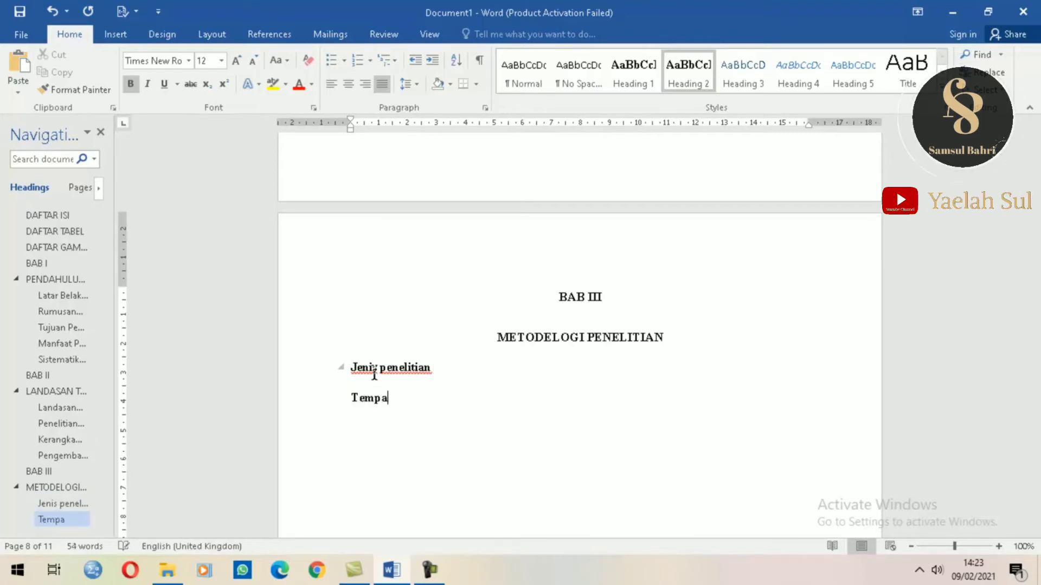
pyautogui.write('t dan ')
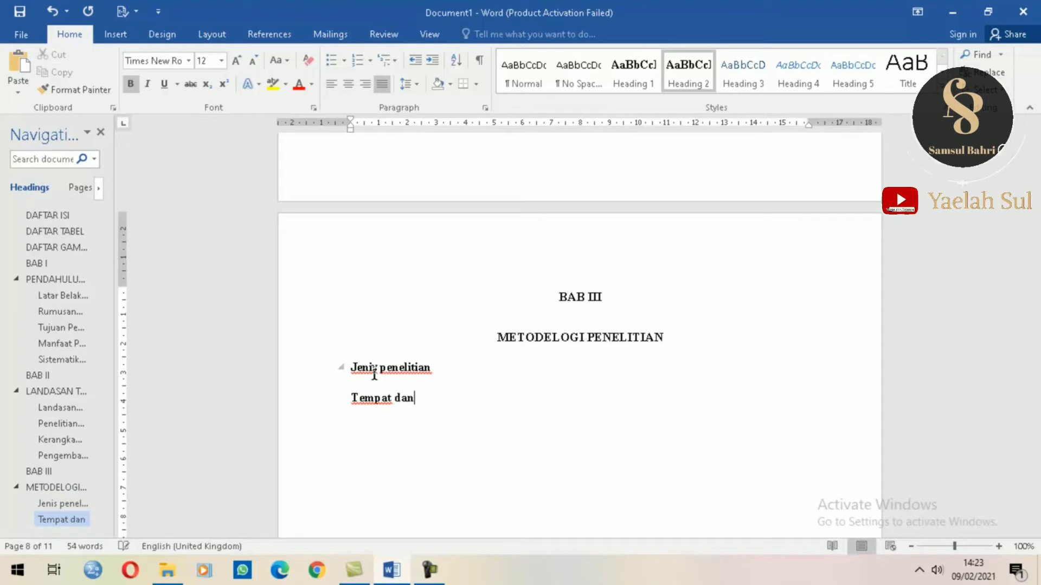
pyautogui.write('Waktu P')
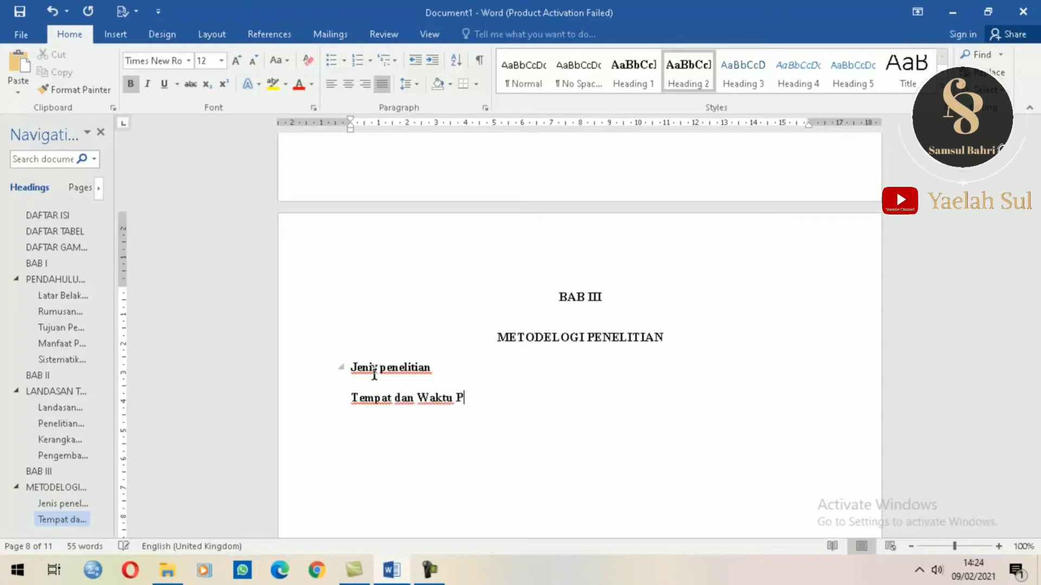
pyautogui.write('enelitian')
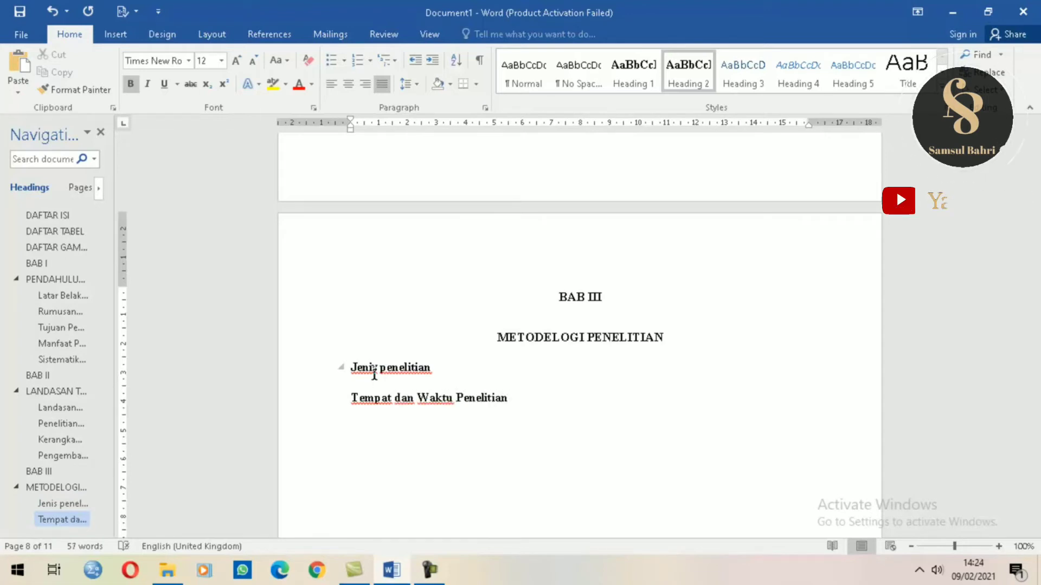
pyautogui.press('Return')
# Step: Enter the subheading "Operasional Variabel Penelitian" on the line below "Tempat dan Waktu Penelitian"
pyautogui.write('Op')
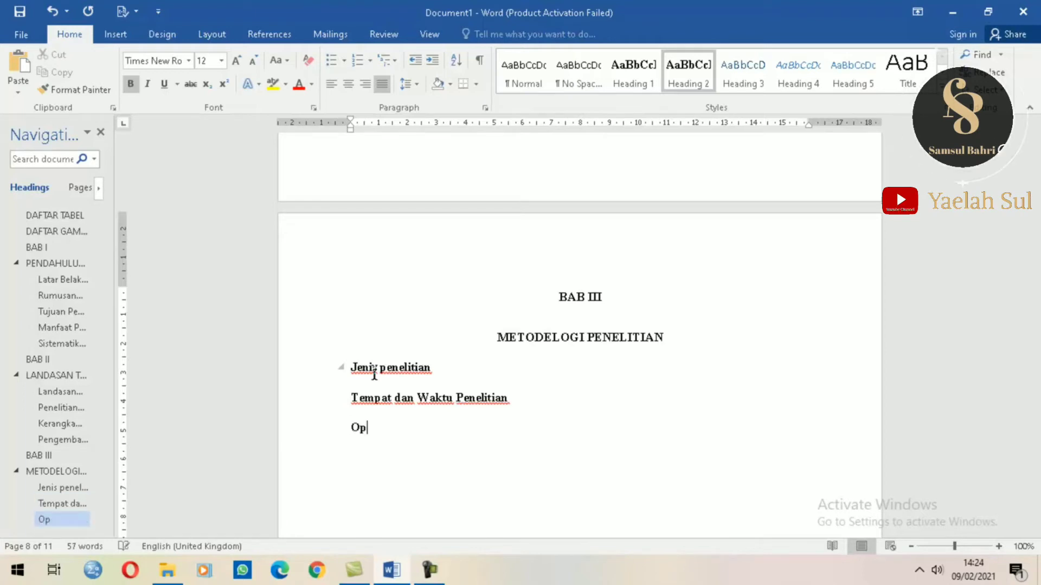
pyautogui.write('erasional VAria')
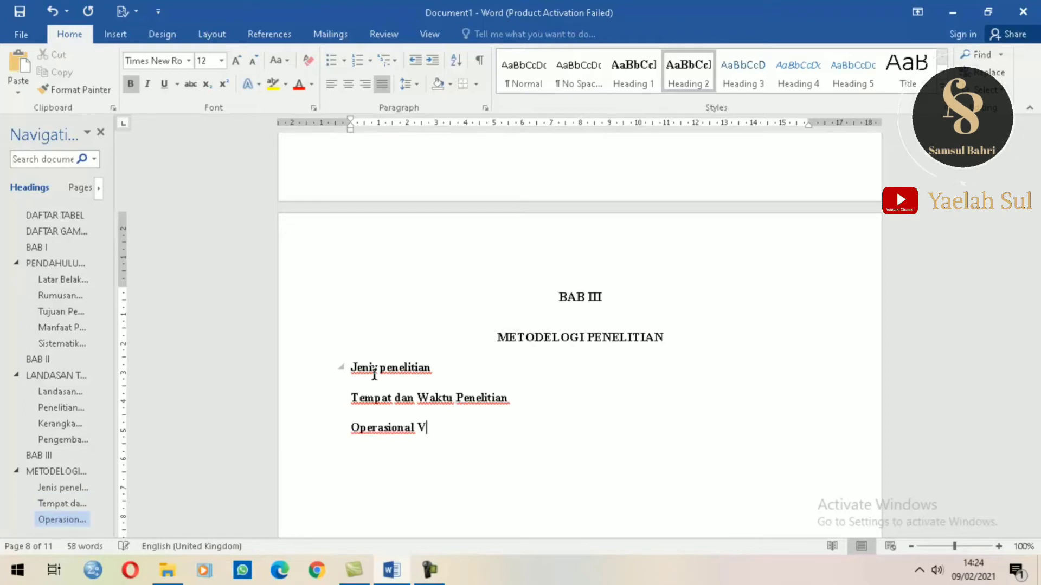
pyautogui.press('BackSpace')
pyautogui.press('BackSpace')
pyautogui.write('abel Peneliti')
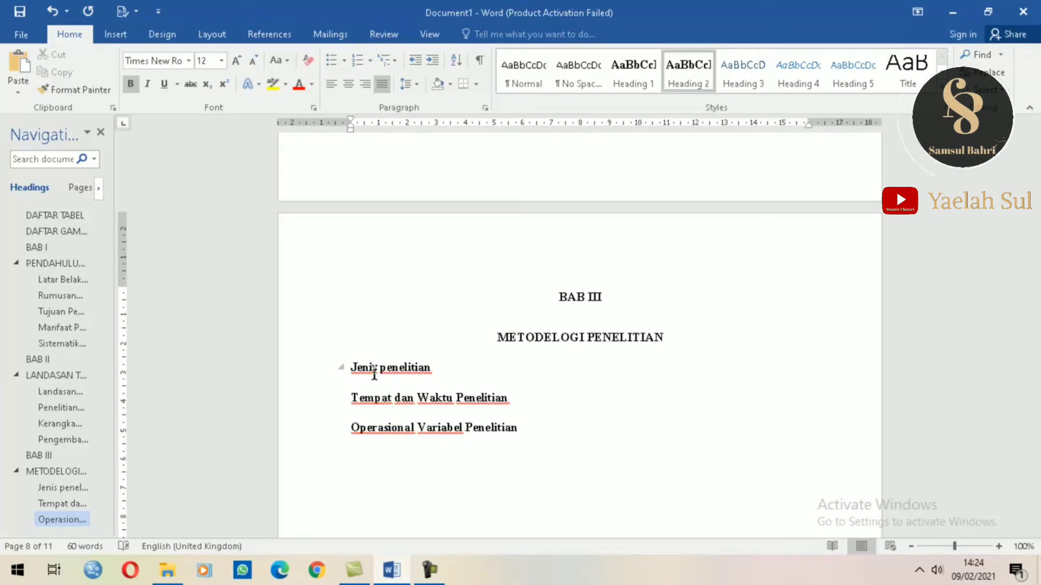
pyautogui.write('an')
pyautogui.press('Return')
# Step: Enter the subheading "Populasi dan Sampel" on the line below "Operasional Variabel Penelitian"
pyautogui.write('Po')
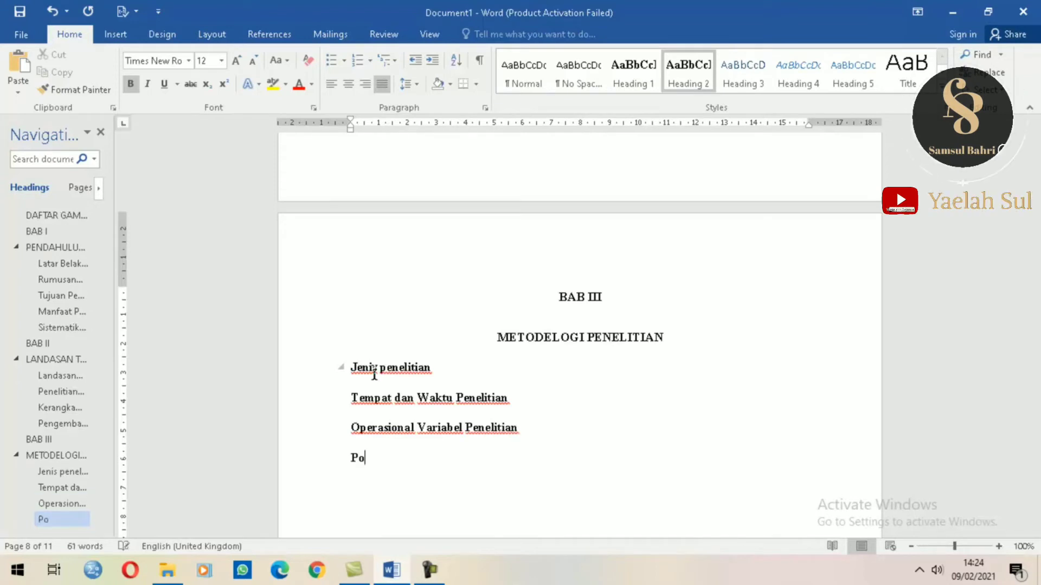
pyautogui.write('pulasi dan ')
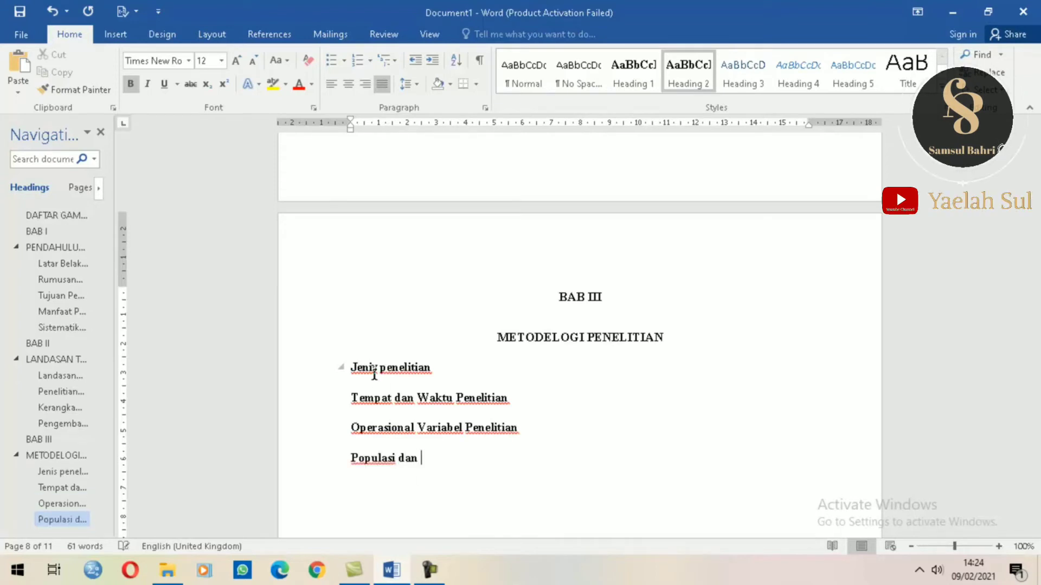
pyautogui.write('Sampel')
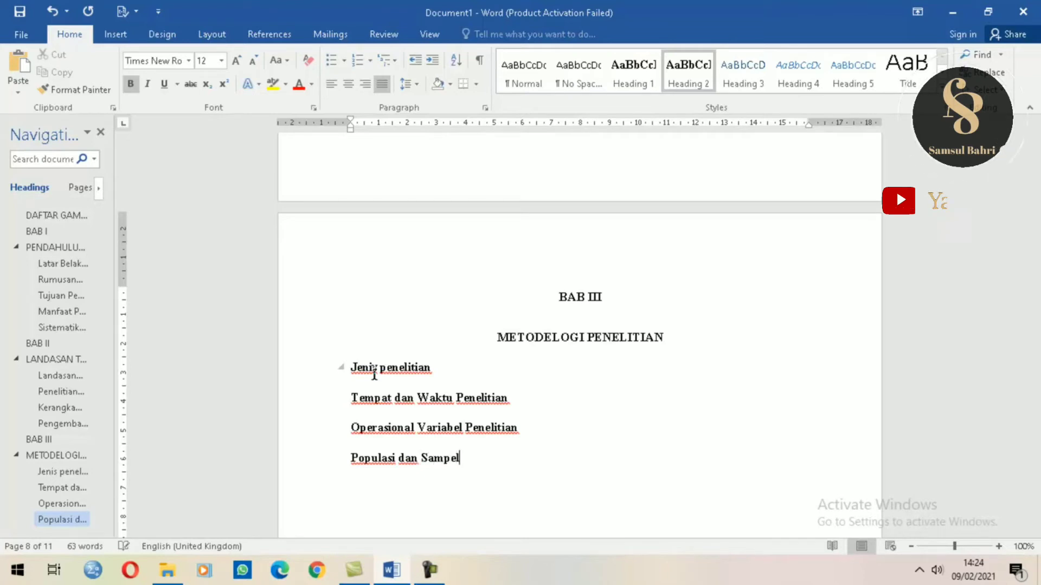
pyautogui.press('Return')
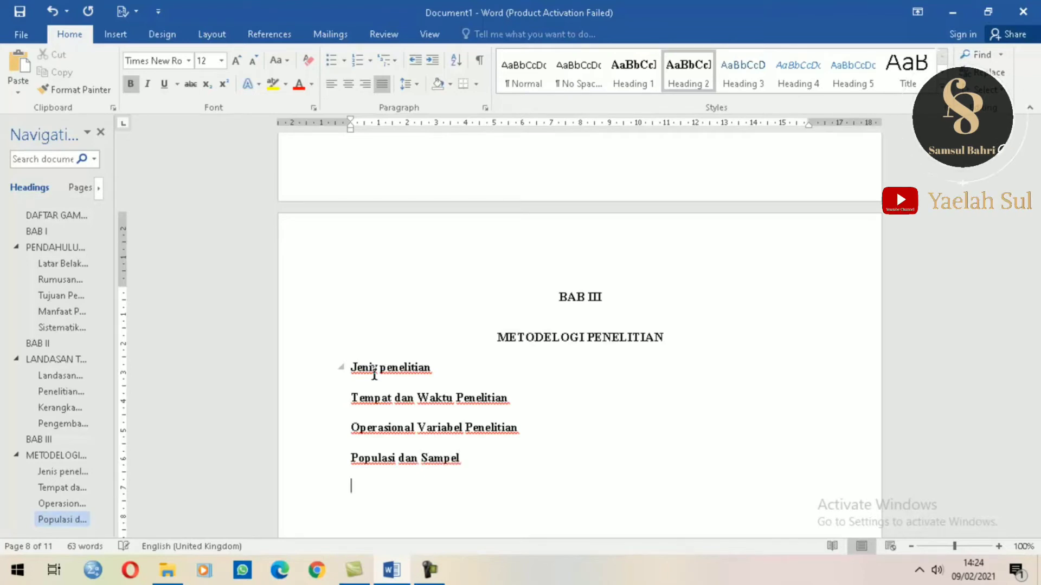
# Step: Enter the subheading "Teknik Pengumpulan Data" on the line below "Populasi dan Sampel"
pyautogui.write('Teknik P')
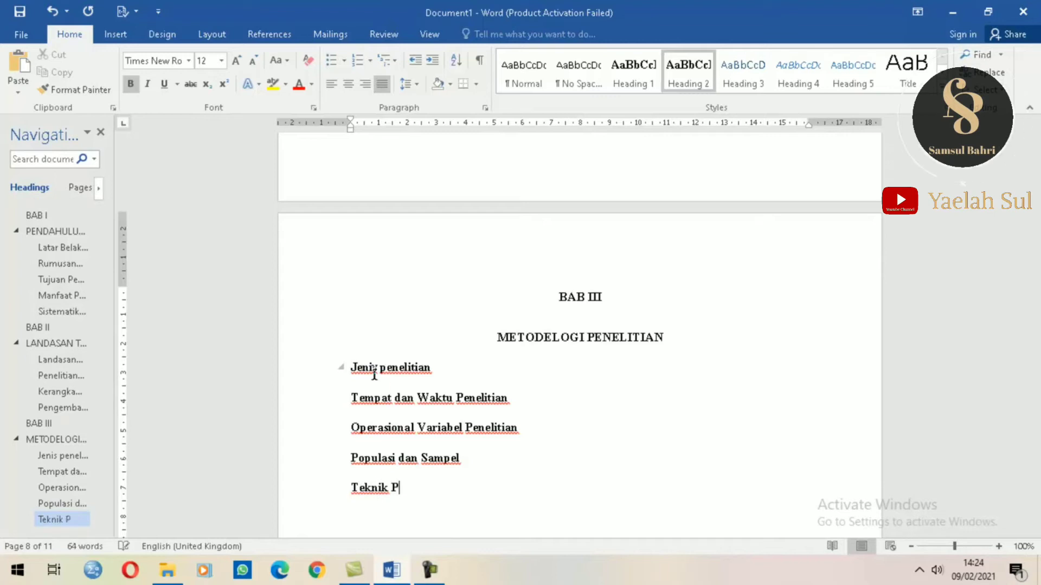
pyautogui.write('engumpu')
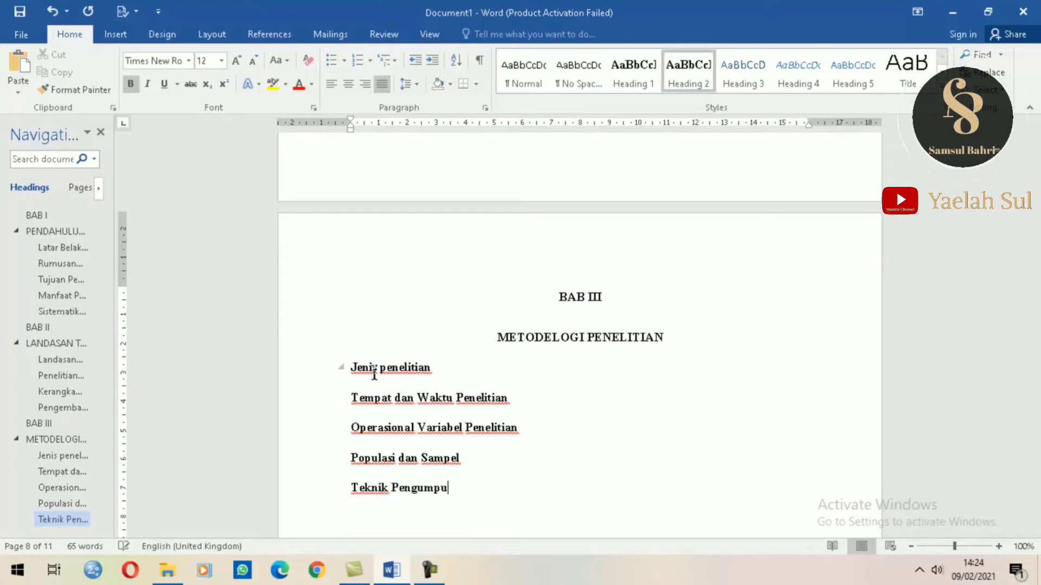
pyautogui.write('lan da')
pyautogui.press('BackSpace')
pyautogui.press('BackSpace')
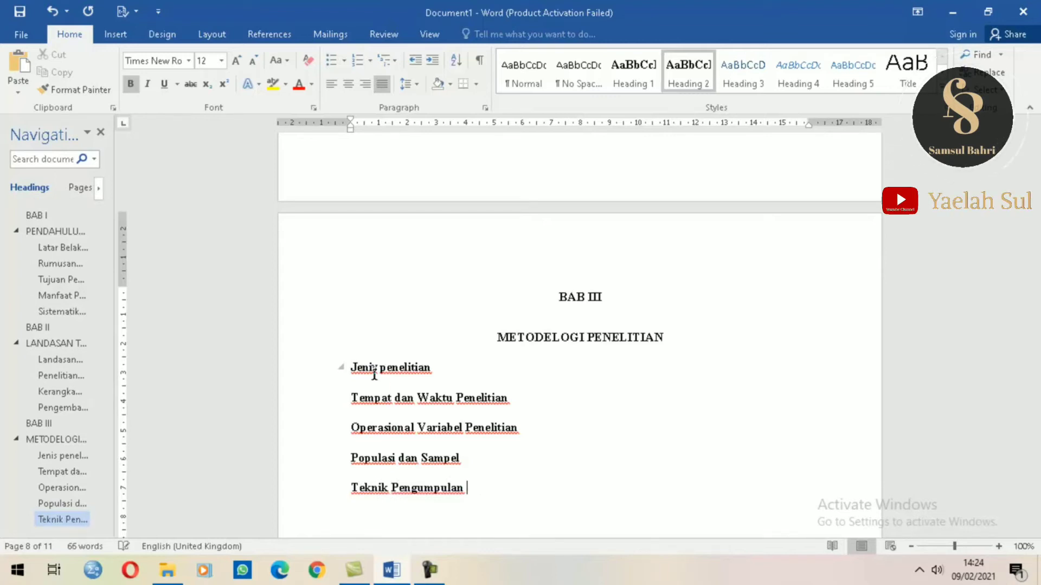
pyautogui.write('Data')
pyautogui.press('Return')
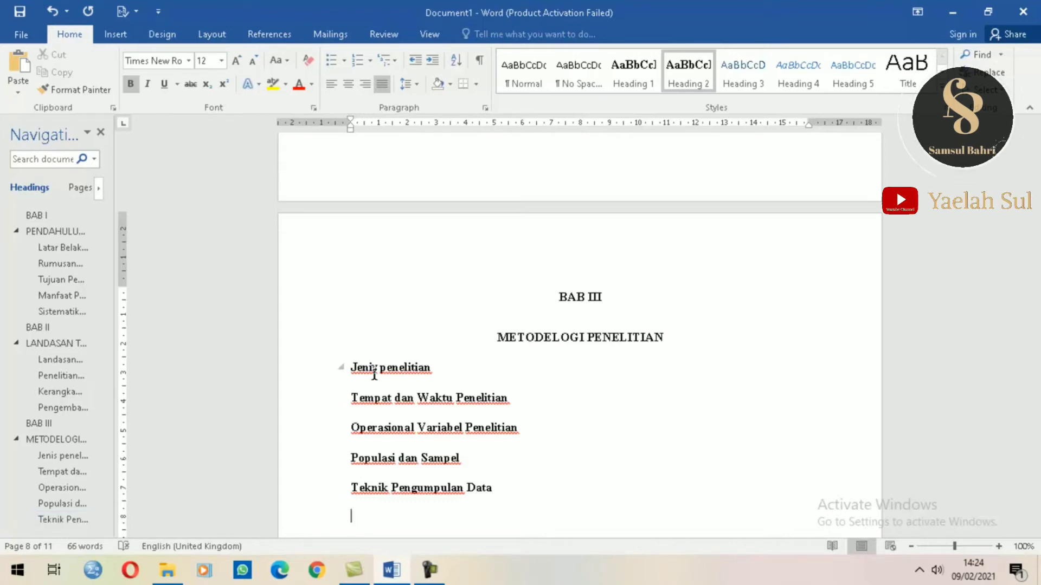
# Step: Enter "Teknik Analisis Data" as the last BAB III subheading, below "Teknik Pengumpulan Data"
pyautogui.write('Tekni')
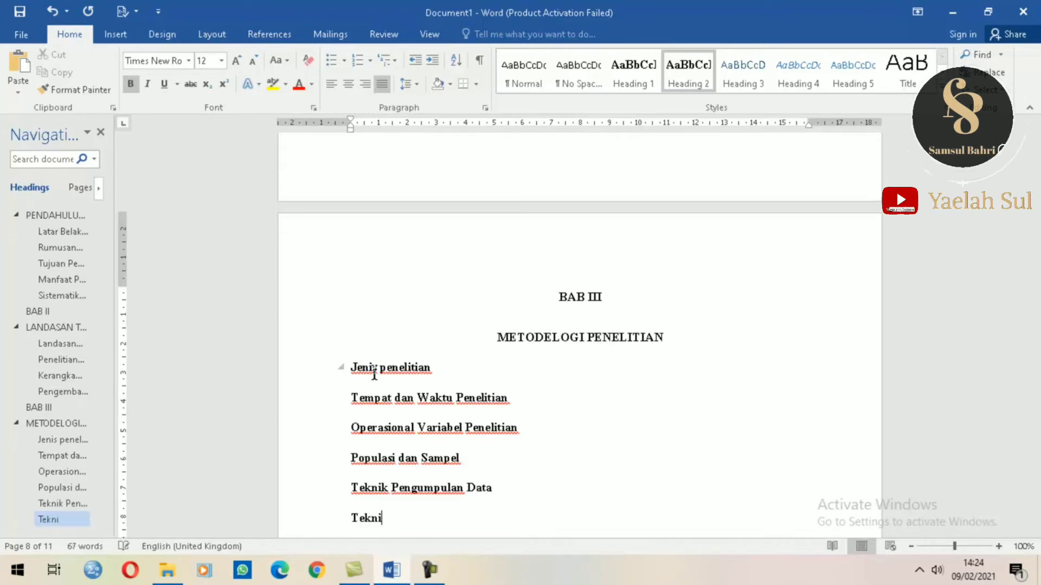
pyautogui.write('k Analisi')
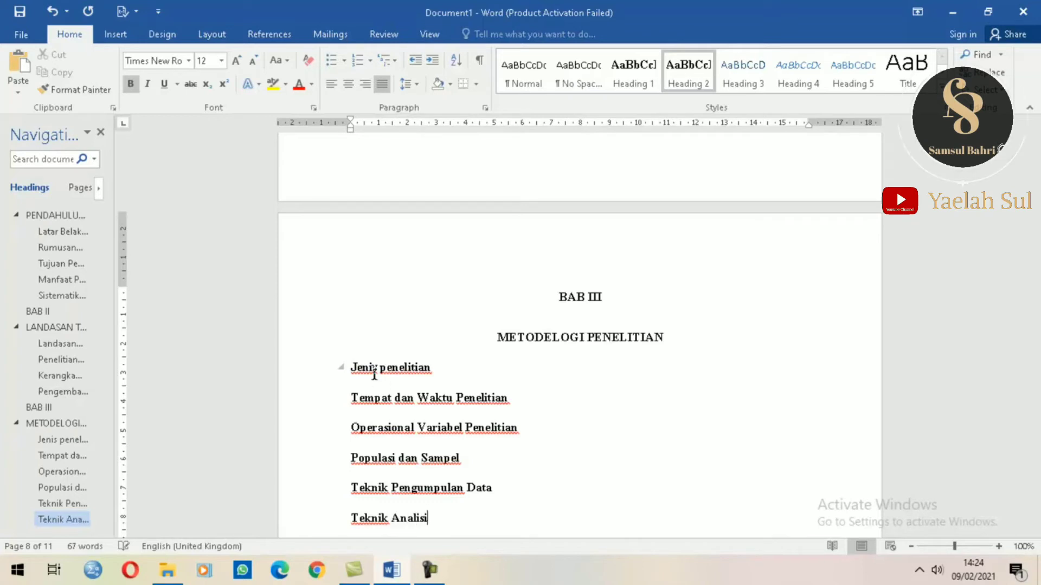
pyautogui.write('s Data')
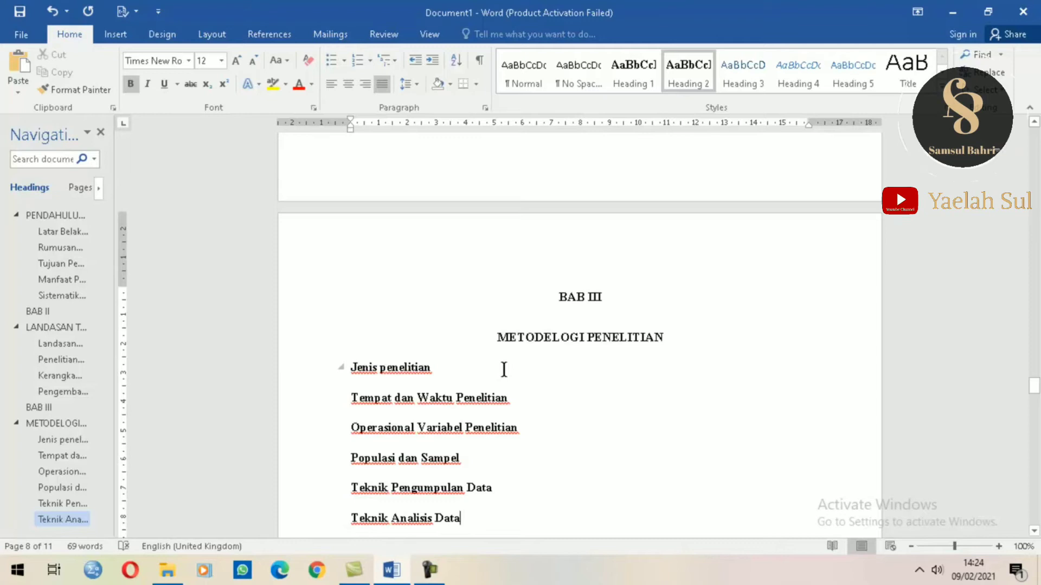
# Step: Give the line below the HASIL DAN PEMBAHASAN title in BAB IV the Heading 2 style and enter "Gambaran Umum Objek Penelitian"
pyautogui.hotkey('ctrl', 'Return')
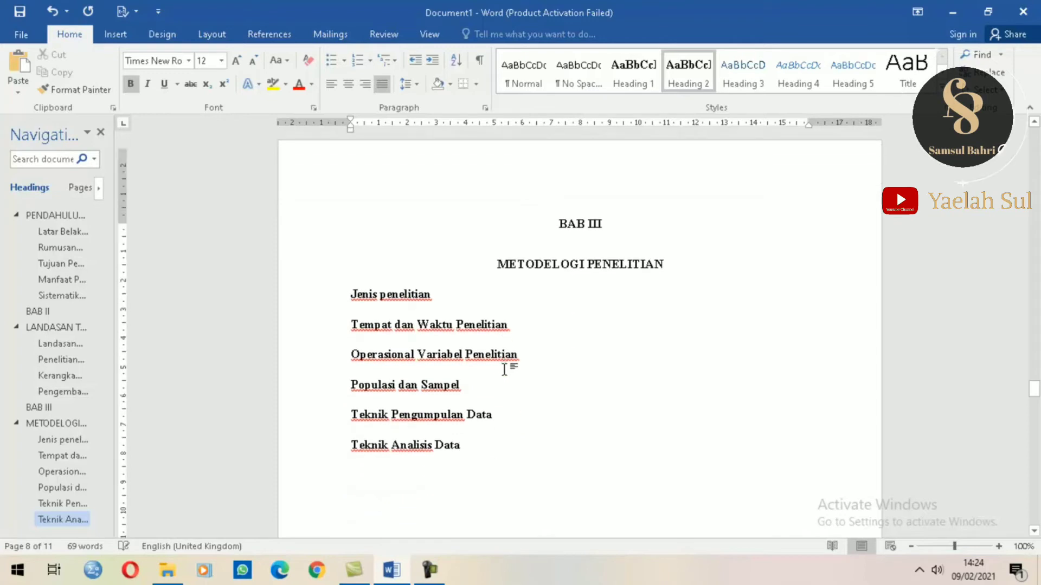
pyautogui.write('BAB IV HASIL DAN PEMBAHASAN')
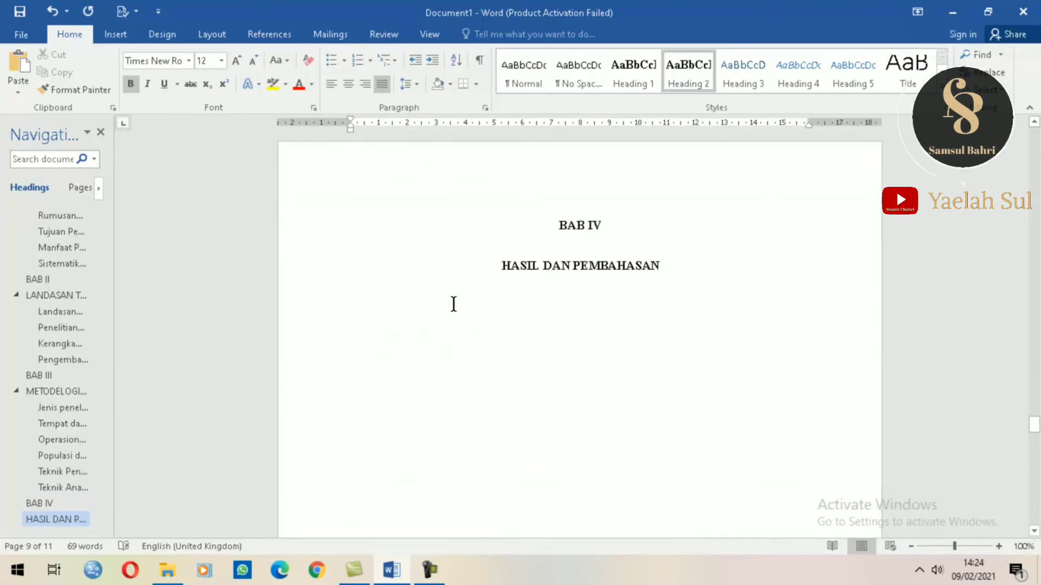
pyautogui.click(697, 83)
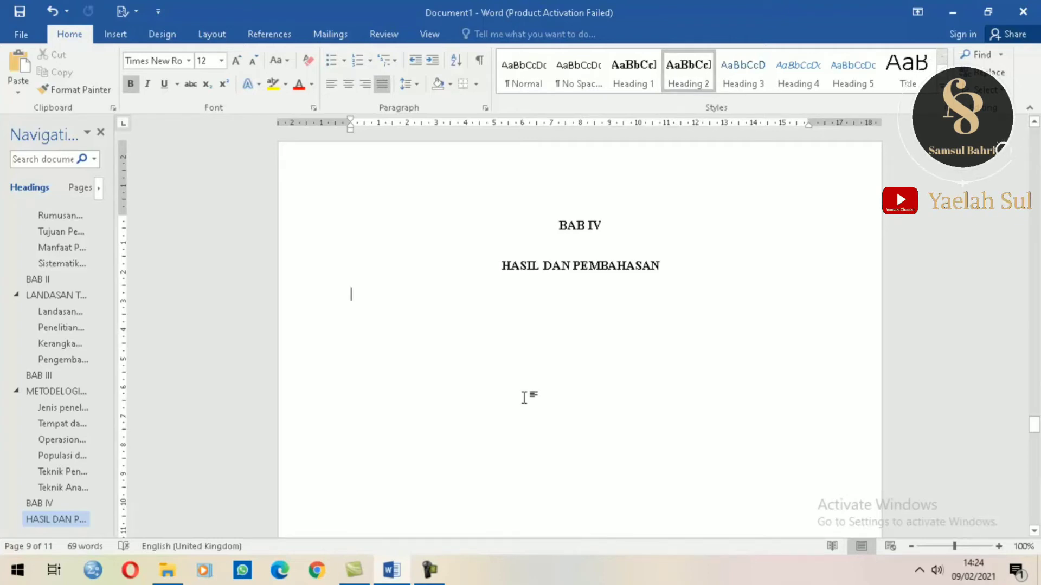
pyautogui.write('gamba')
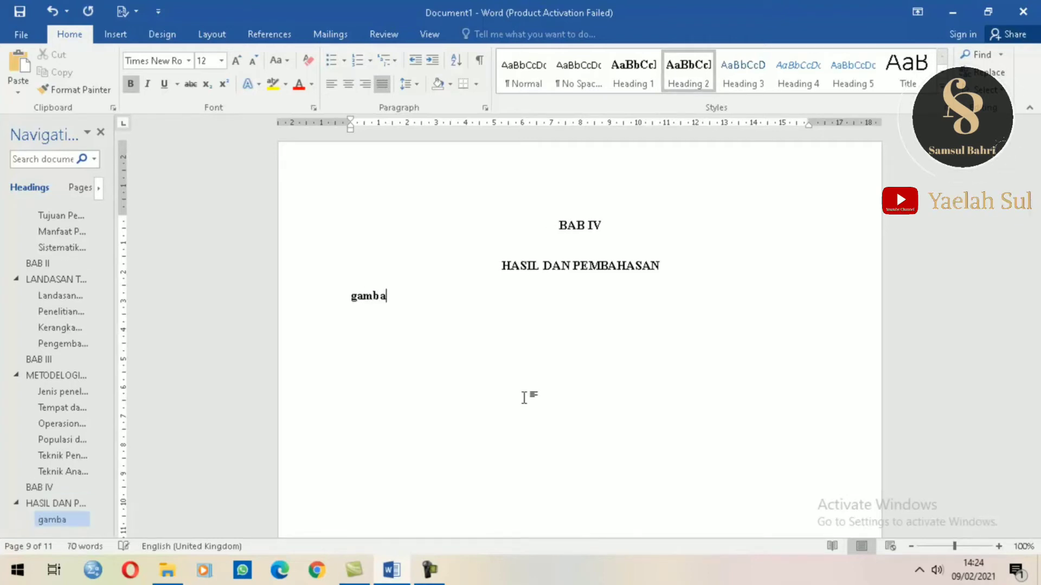
pyautogui.write('ran Umum')
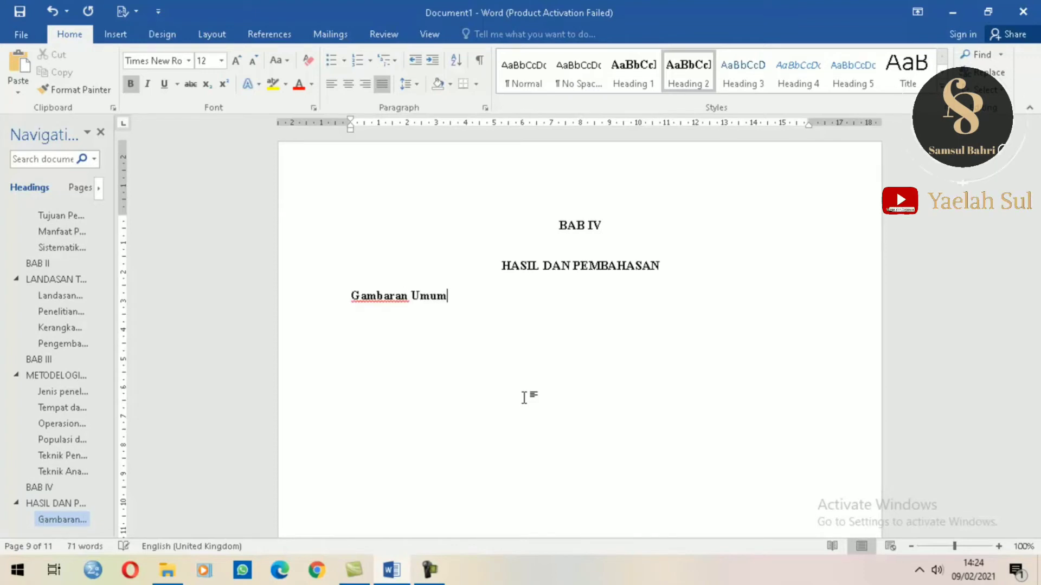
pyautogui.write(' Objek P')
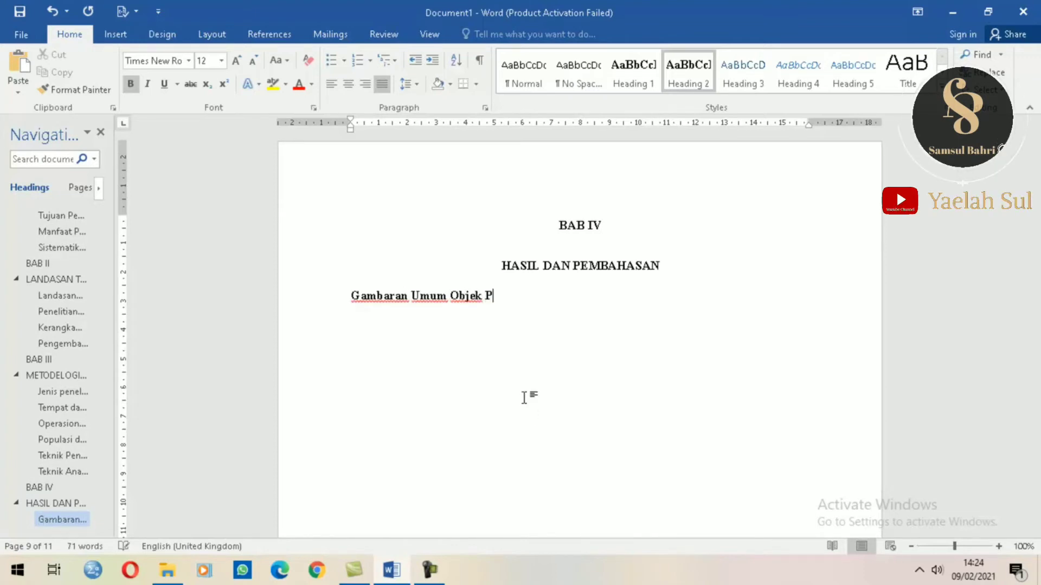
pyautogui.write('enelitian')
# Step: Enter the subheading "Hasil Penelitian" on the line below "Gambaran Umum Objek Penelitian" in BAB IV
pyautogui.press('Return')
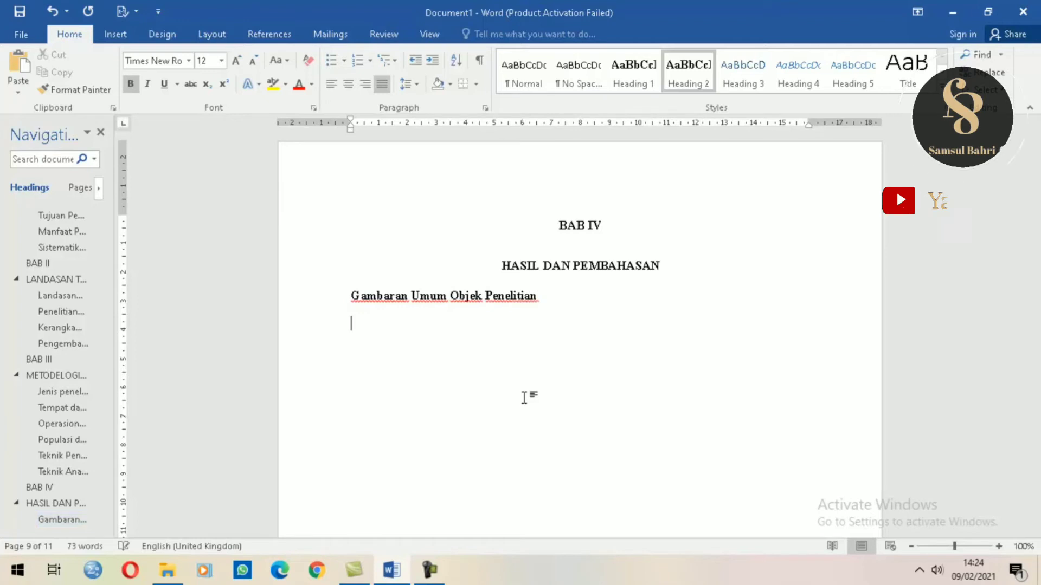
pyautogui.write('H')
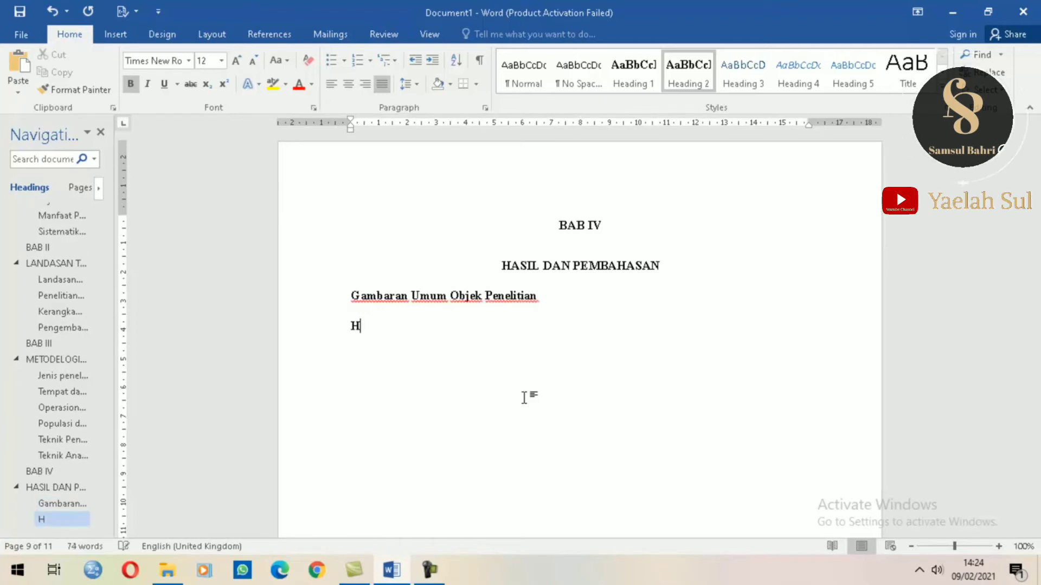
pyautogui.write('asil Penelitian')
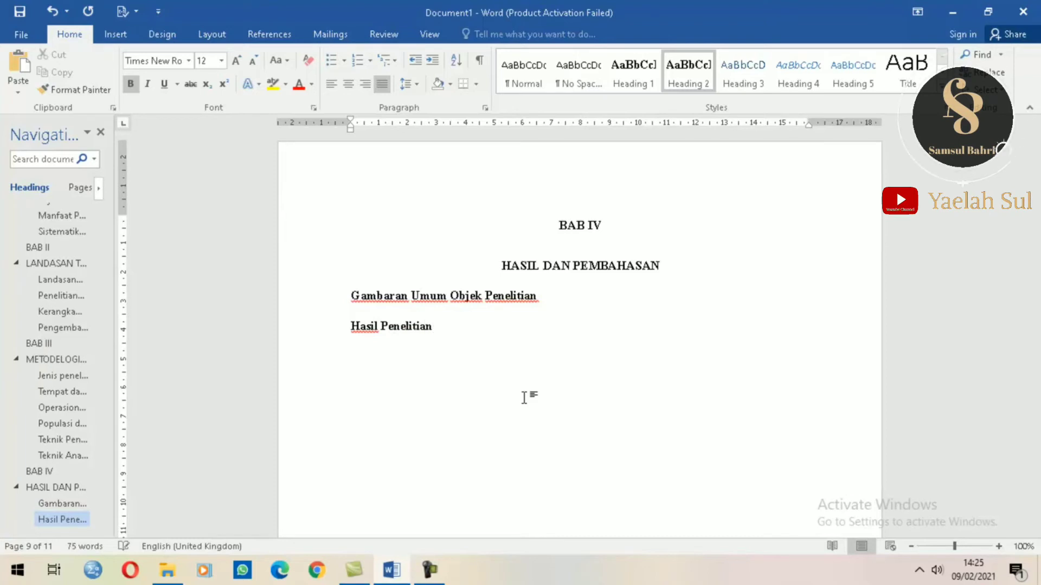
# Step: Enter "Pembahasan Penelitian" as the last BAB IV subheading, below "Hasil Penelitian"
pyautogui.press('Return')
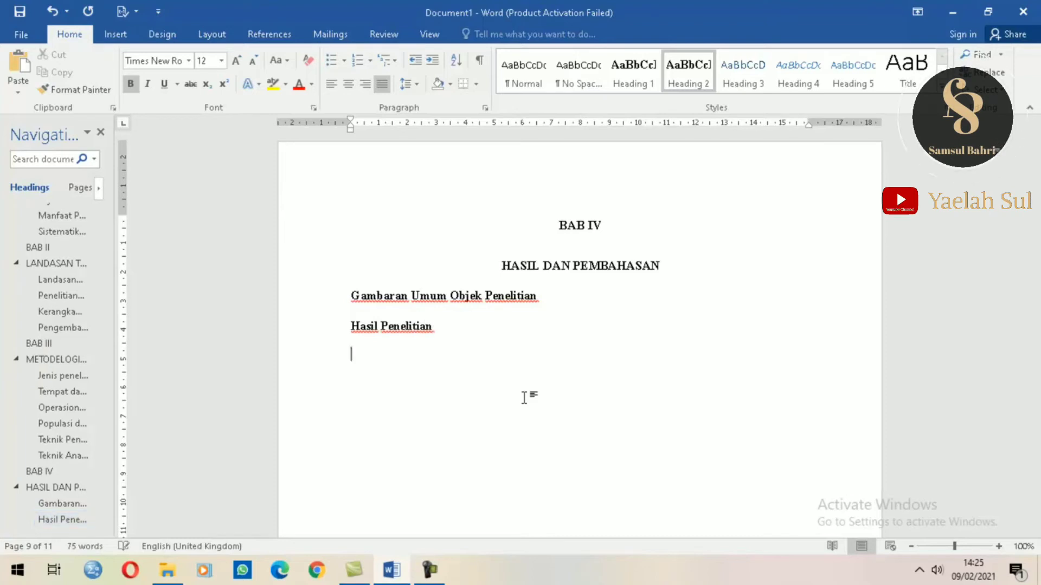
pyautogui.write('Pembh')
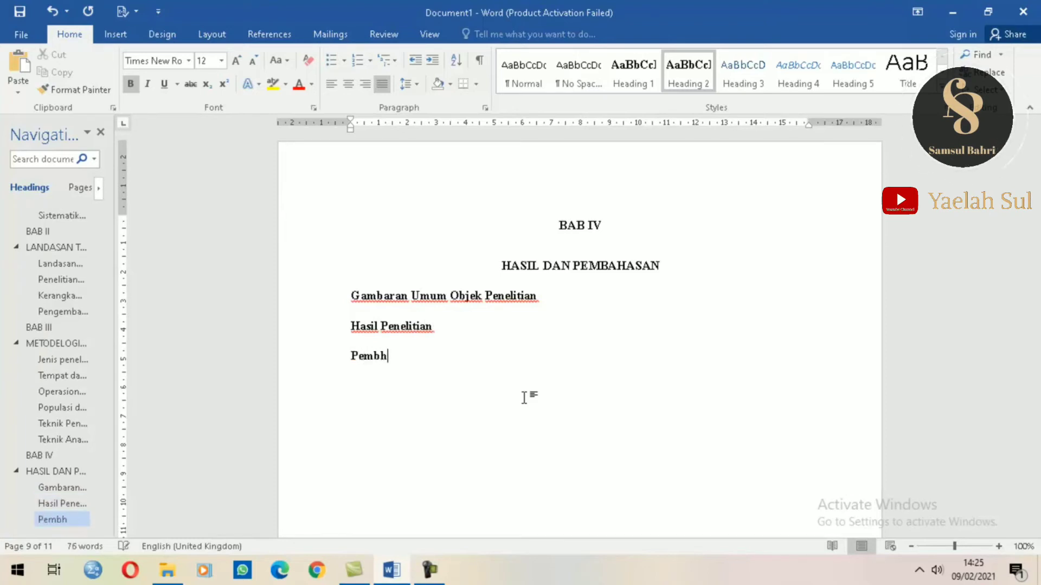
pyautogui.write('aa')
pyautogui.press('BackSpace')
pyautogui.press('BackSpace')
pyautogui.press('BackSpace')
pyautogui.write('aa')
pyautogui.write('asan Penelitian')
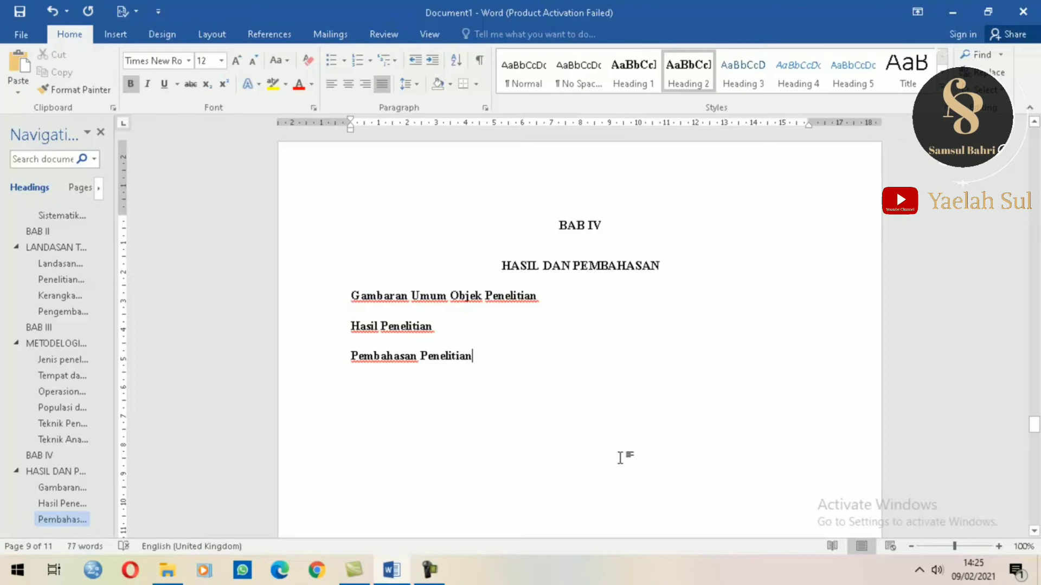
# Step: Give the line below the KESIMPULAN DAN SARAN title in BAB V the Heading 2 style and enter "Kesimpulan"
pyautogui.scroll(-10, 619, 457)
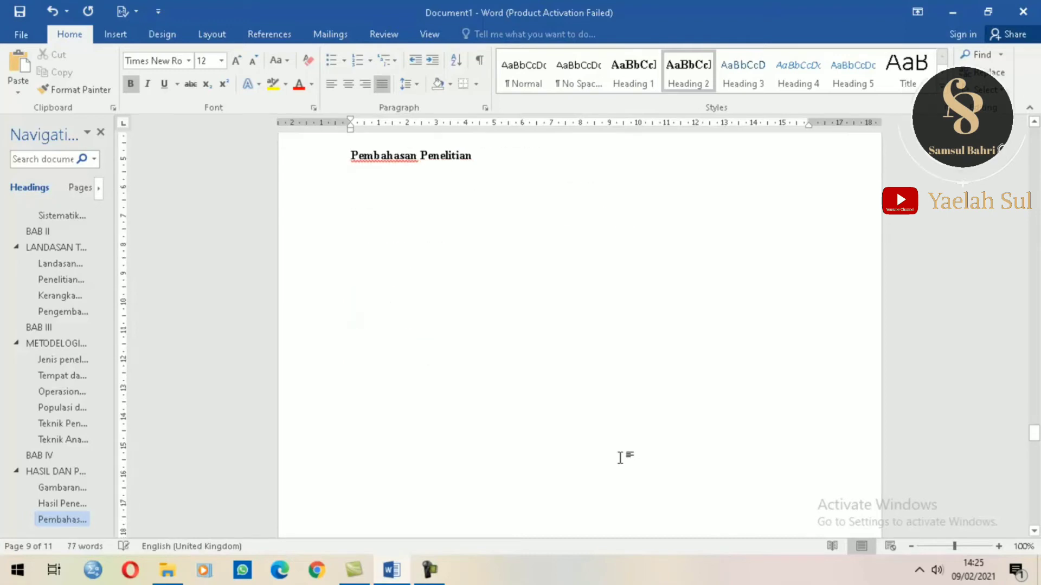
pyautogui.scroll(-2, 619, 458)
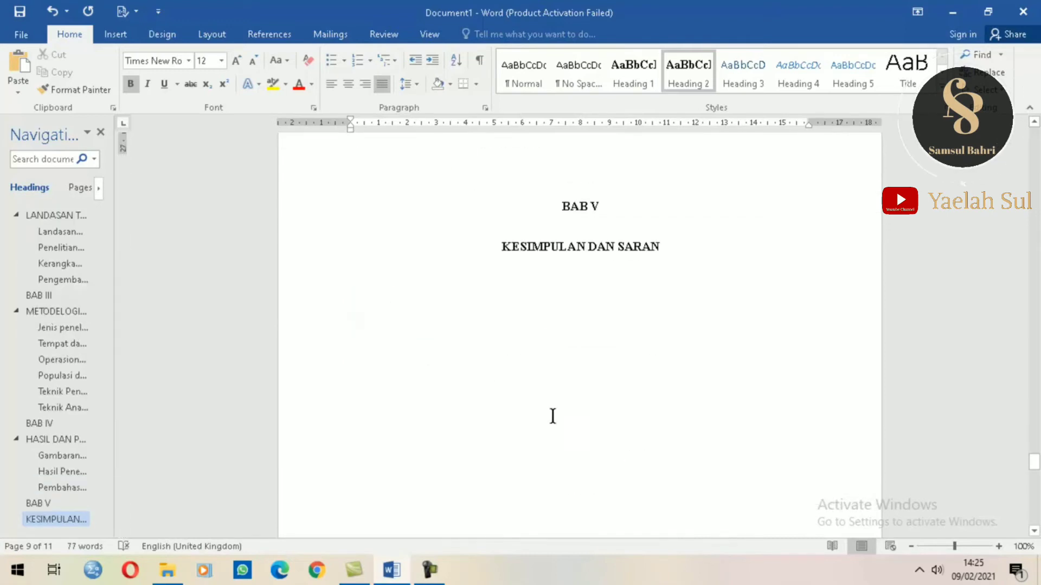
pyautogui.click(470, 282)
pyautogui.click(687, 77)
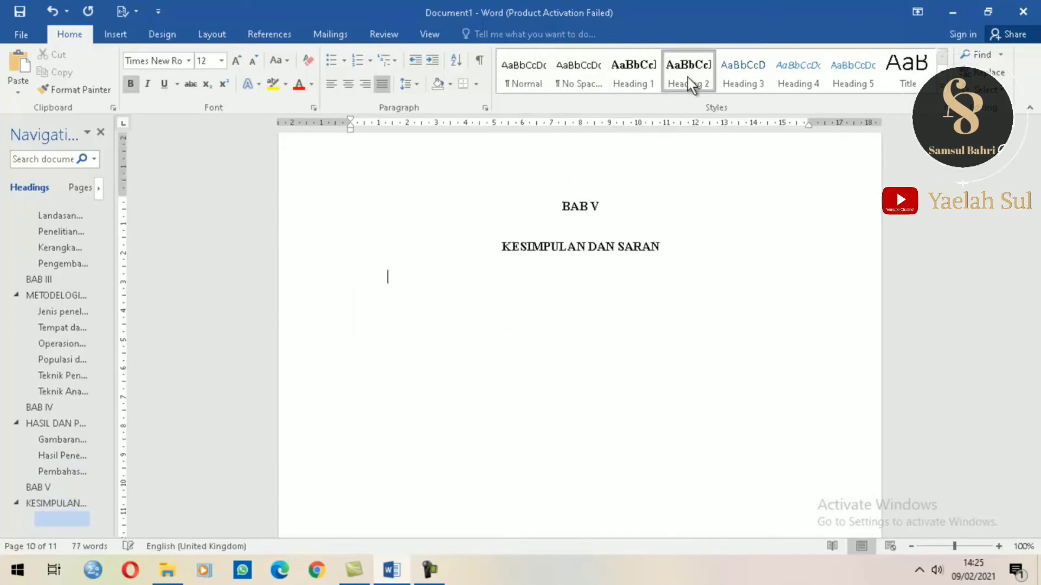
pyautogui.write('Kesimpulan')
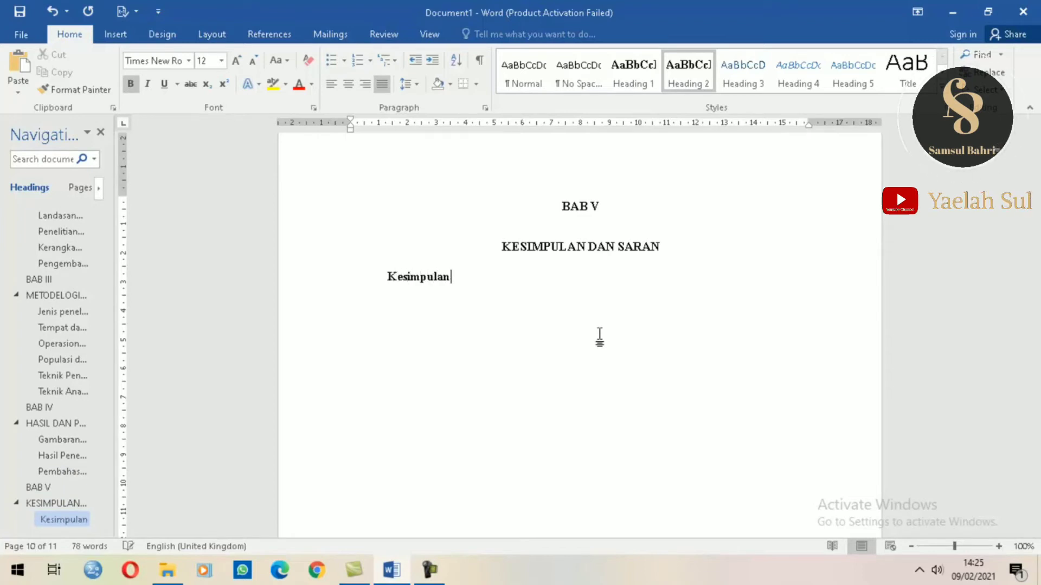
# Step: Enter the subheading "Saran" on the line below "Kesimpulan" and remove the indent in front of "Kesimpulan"
pyautogui.press('Return')
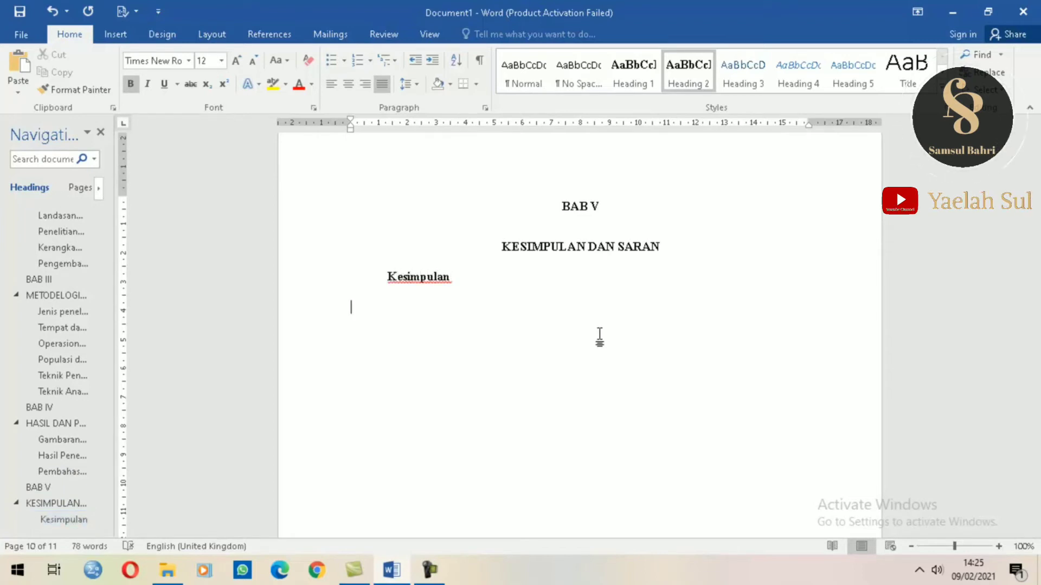
pyautogui.write('Saran')
pyautogui.click(386, 278)
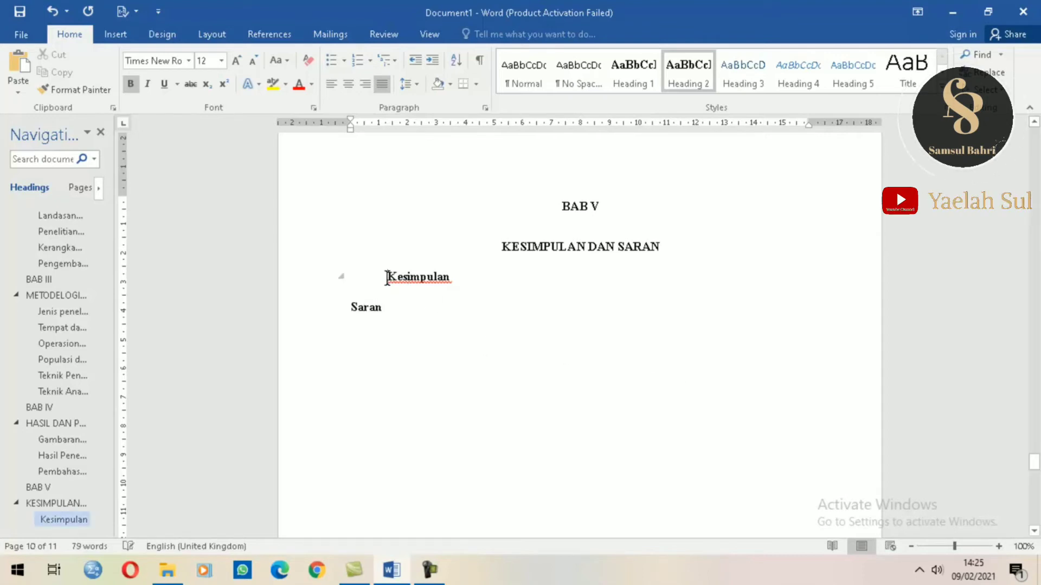
pyautogui.press('BackSpace')
# Step: Review the chapter titles and subheadings through the document, from BAB V back to the DAFTAR pages and BAB I
pyautogui.scroll(2, 479, 308)
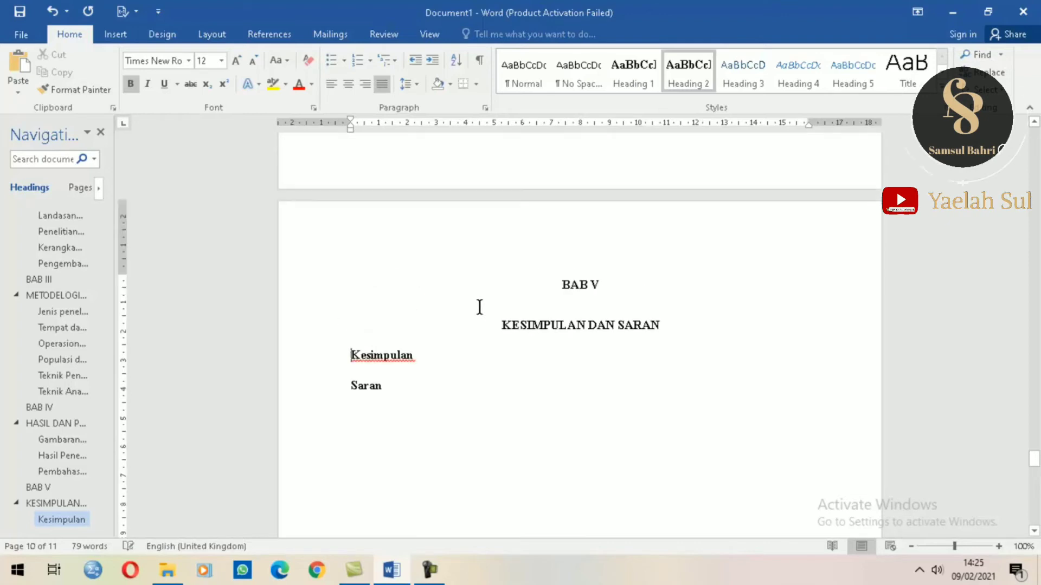
pyautogui.scroll(-6, 479, 307)
pyautogui.scroll(15, 479, 307)
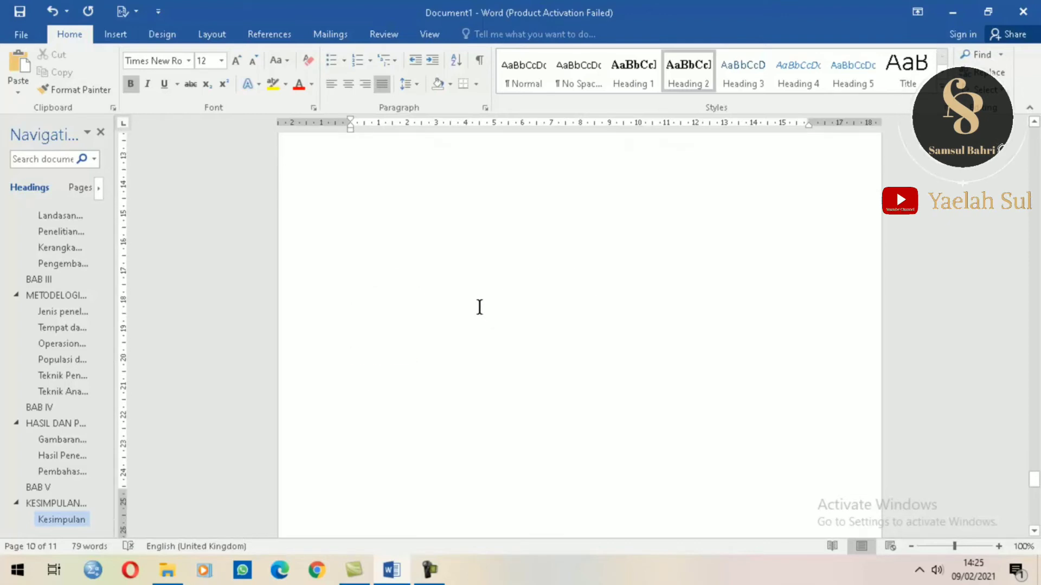
pyautogui.scroll(20, 479, 307)
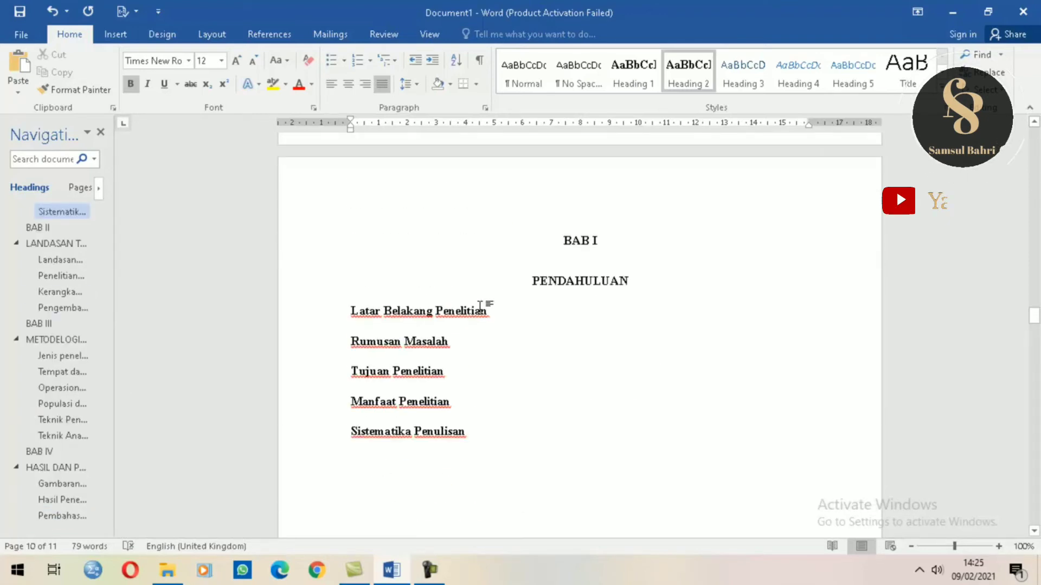
pyautogui.scroll(20, 479, 308)
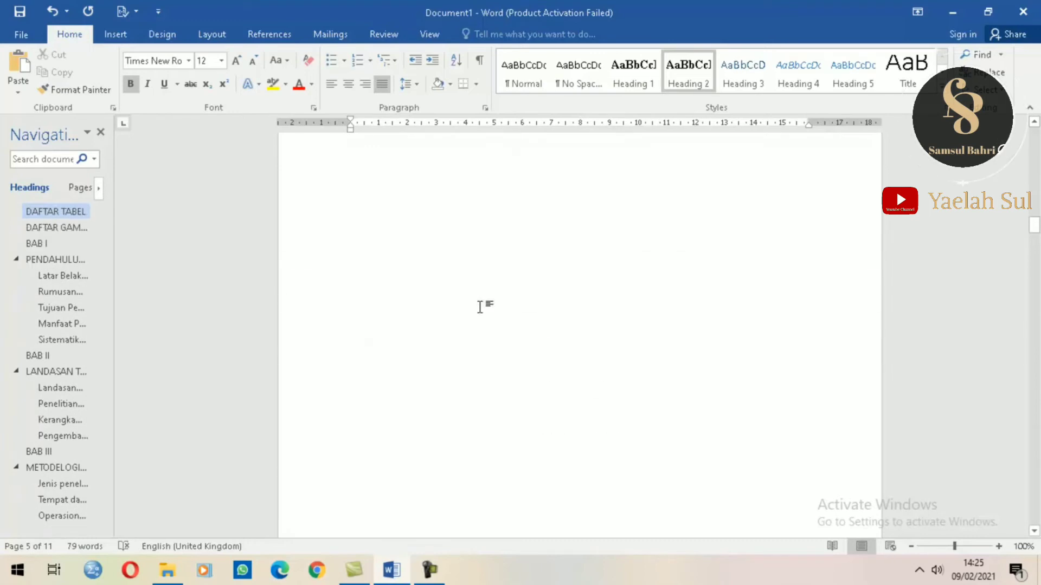
pyautogui.scroll(-20, 479, 308)
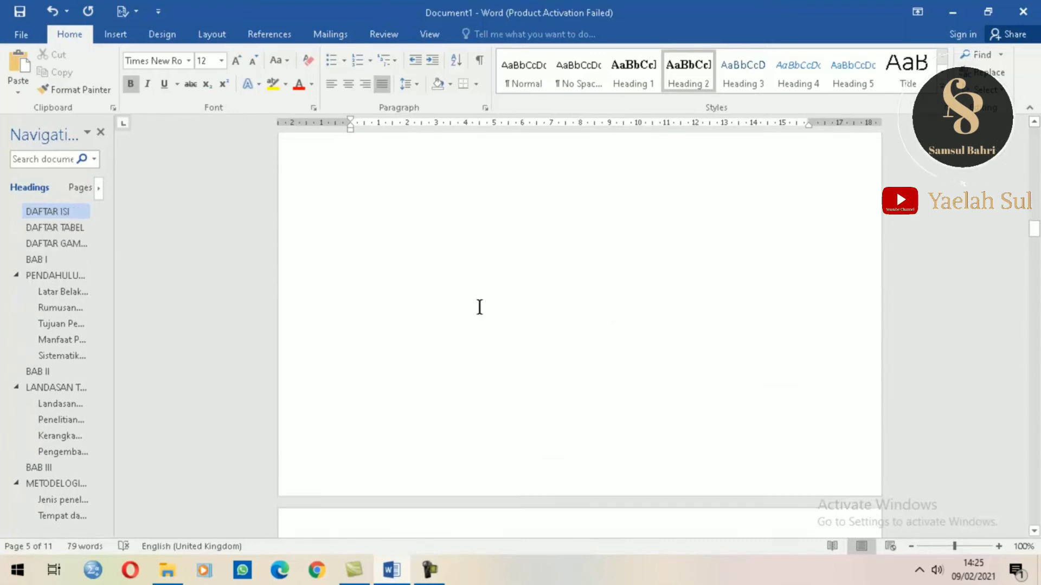
pyautogui.scroll(-15, 480, 307)
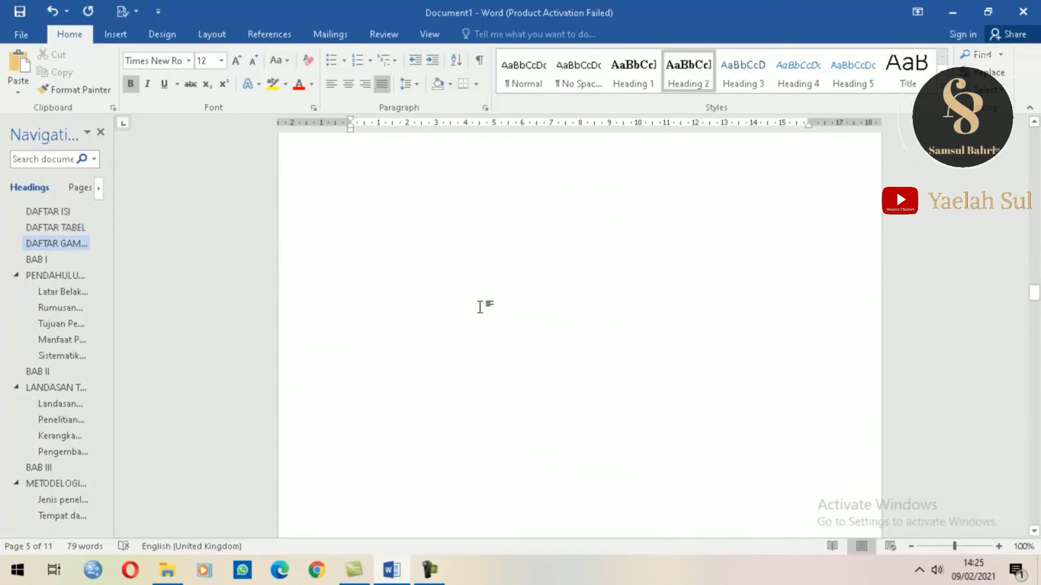
pyautogui.scroll(-15, 479, 308)
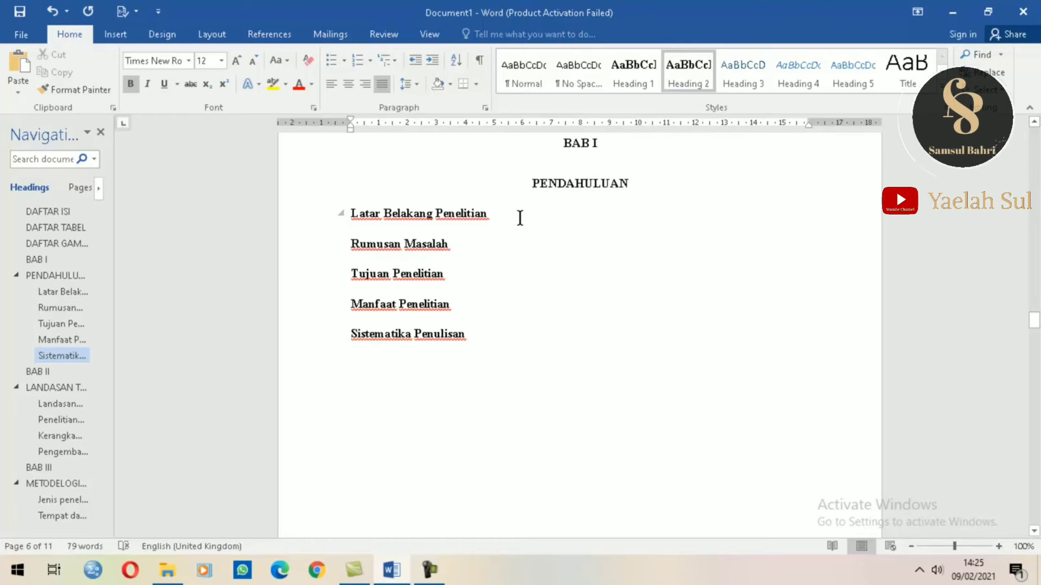
pyautogui.scroll(-1, 472, 253)
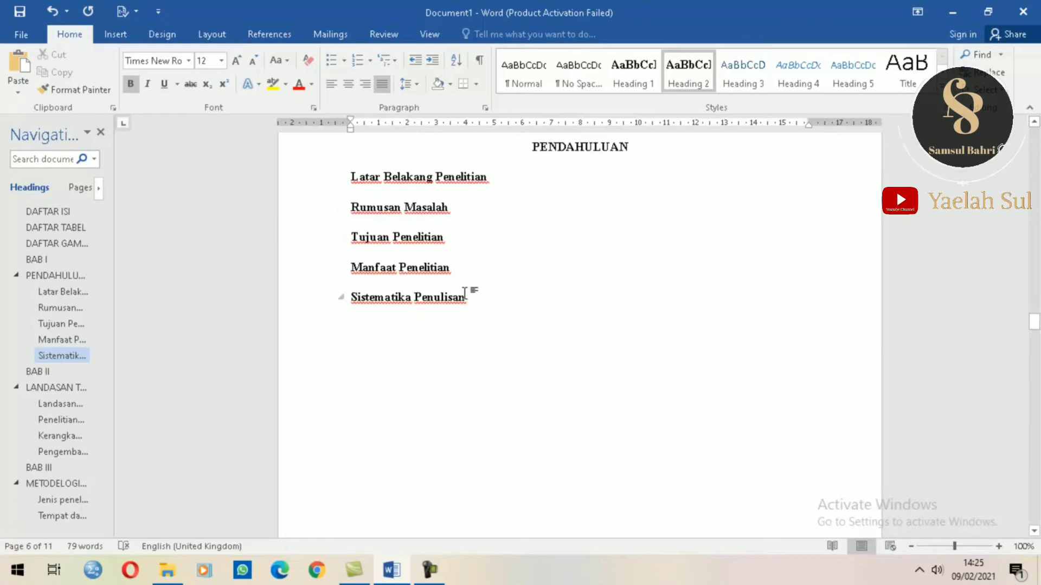
# Step: Add a line below the "Landasan Teori" subheading in BAB II, give it the Heading 3 style and enter "Teori Agensi"
pyautogui.scroll(-8, 464, 294)
pyautogui.scroll(-5, 464, 294)
pyautogui.scroll(4, 465, 294)
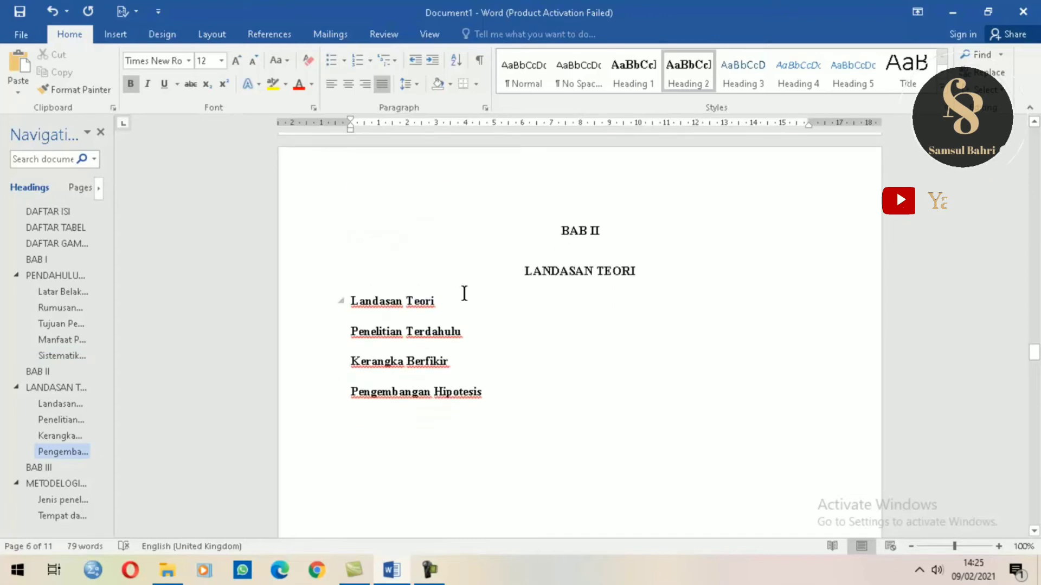
pyautogui.click(464, 293)
pyautogui.rightClick(464, 293)
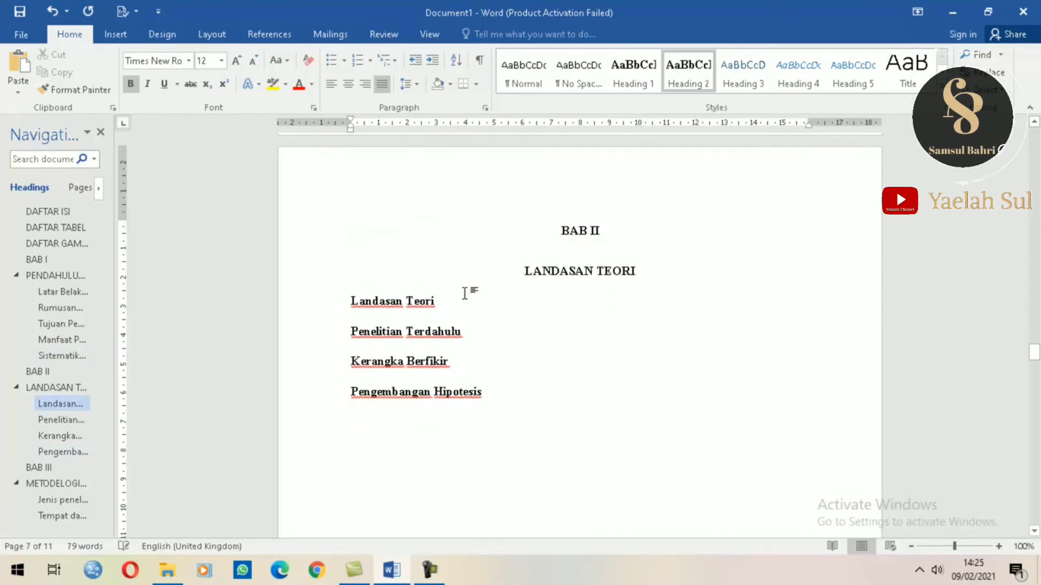
pyautogui.press('Return')
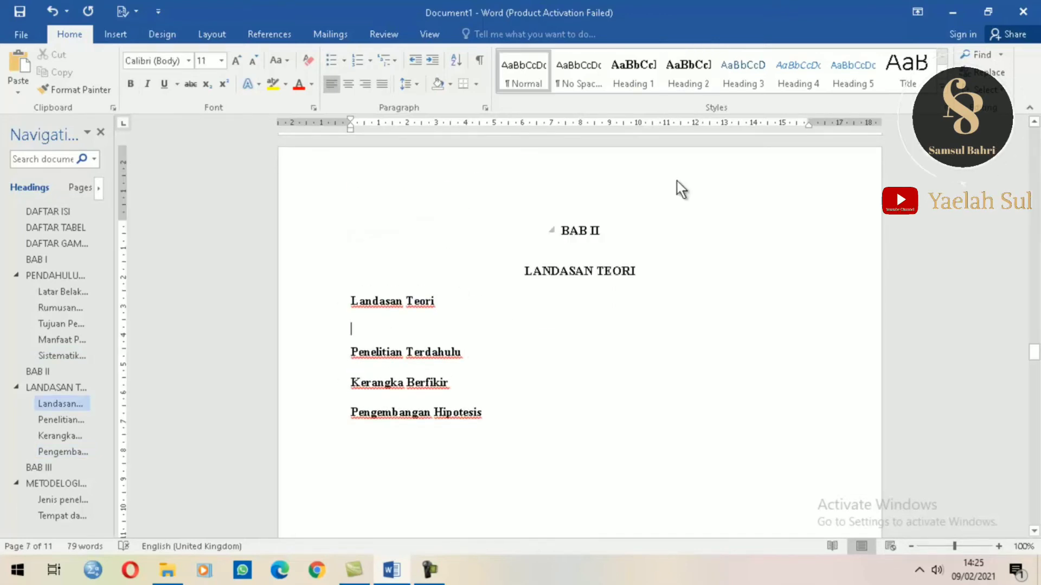
pyautogui.click(748, 73)
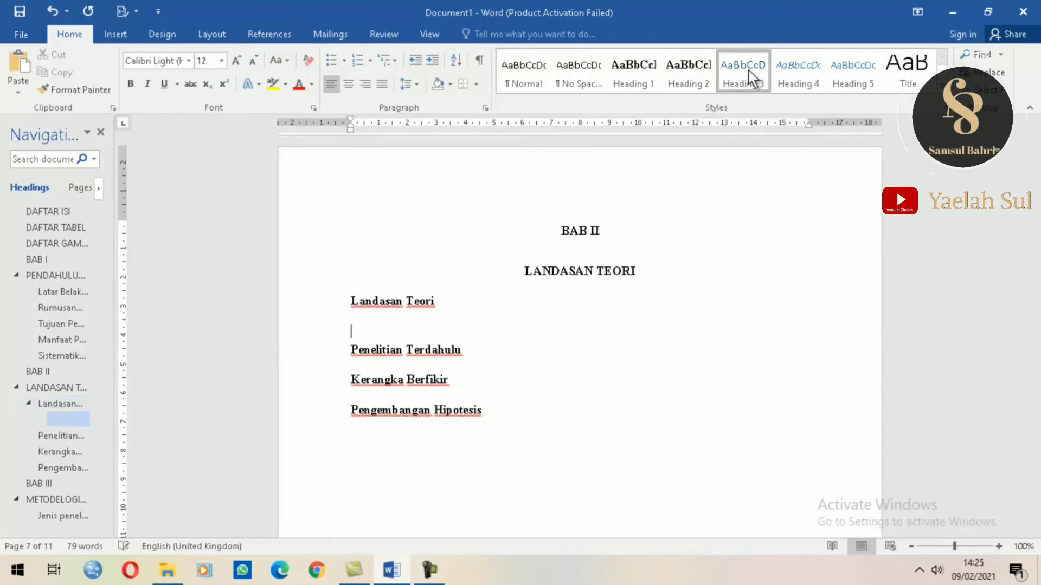
pyautogui.write('Te')
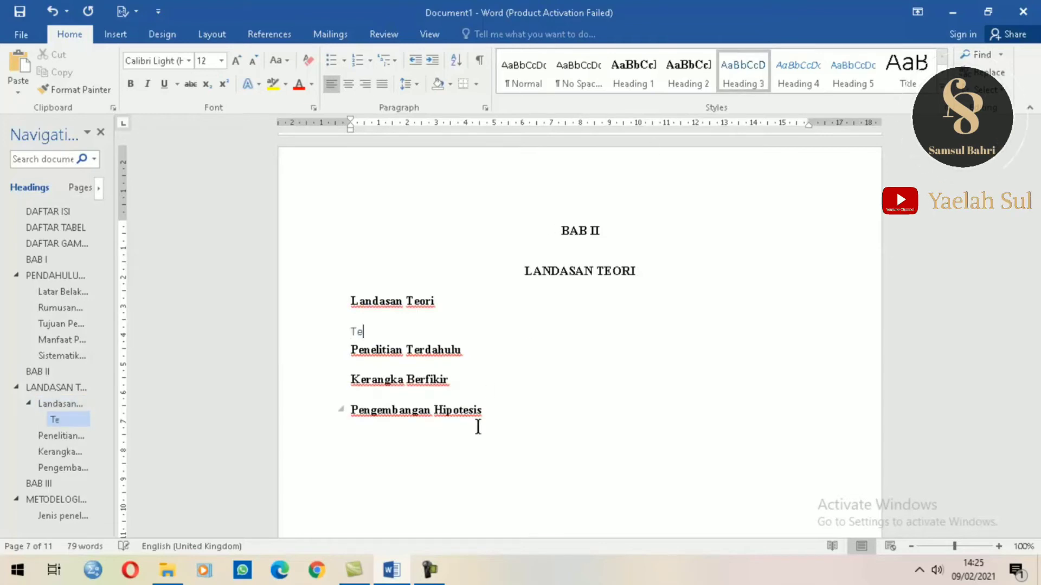
pyautogui.write('ori A')
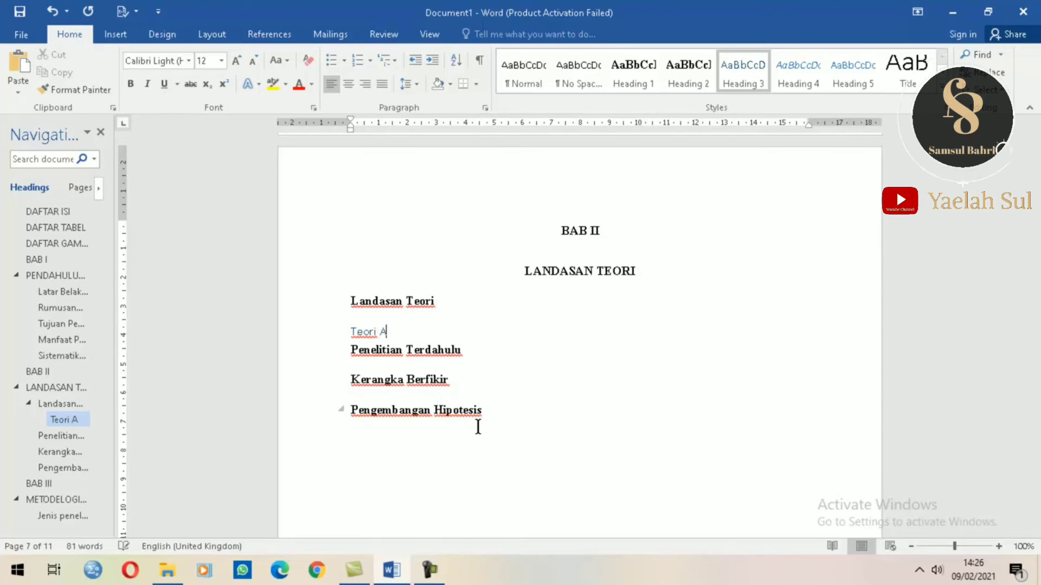
pyautogui.write('gensi')
pyautogui.press('Return')
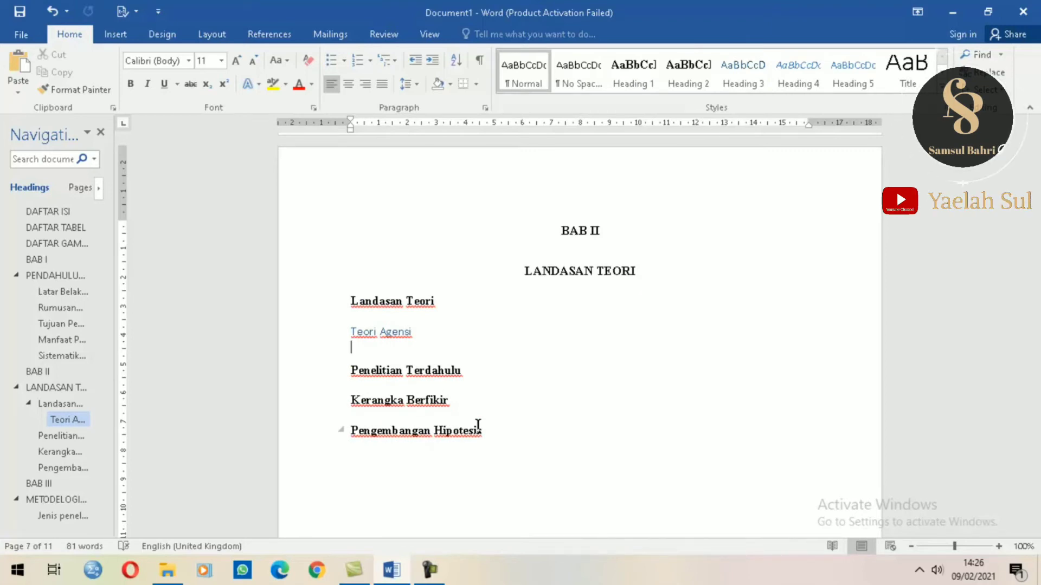
# Step: Enter "Kompetensi" on the line below "Teori Agensi" and apply the Heading 3 style to both lines
pyautogui.write('Kompetensi')
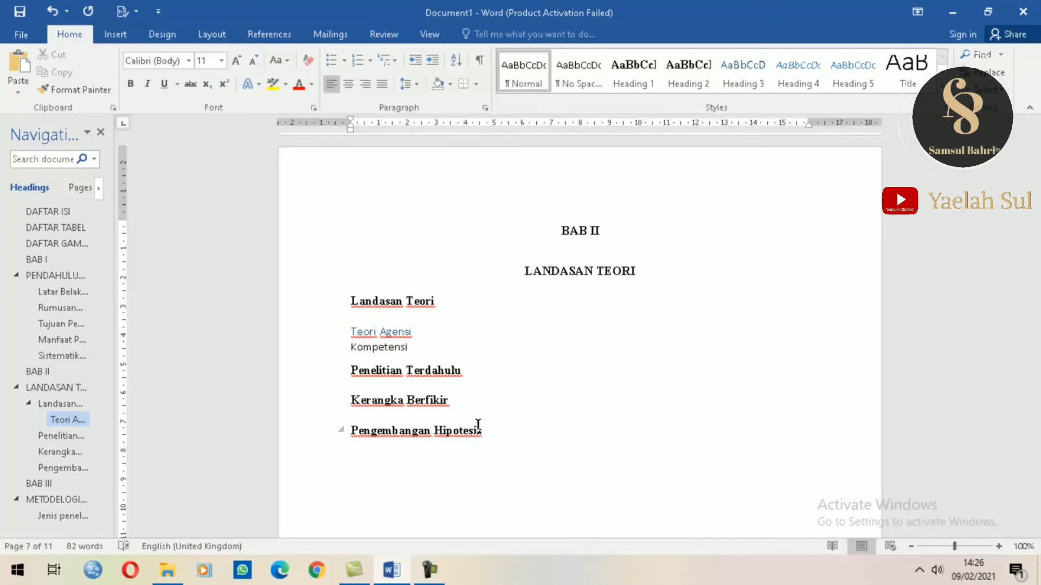
pyautogui.press('Return')
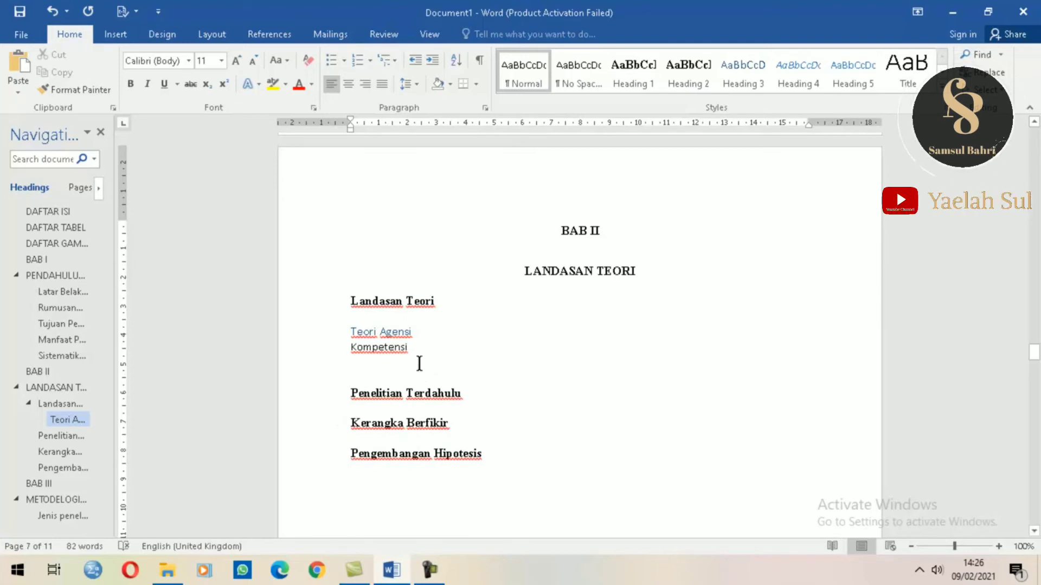
pyautogui.moveTo(410, 351); pyautogui.dragTo(354, 330)
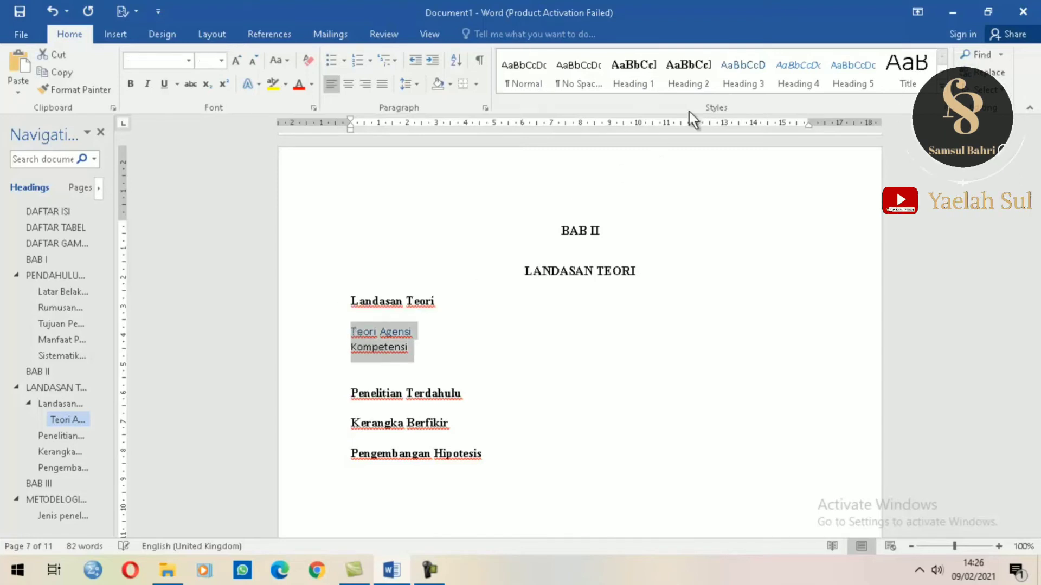
pyautogui.click(760, 76)
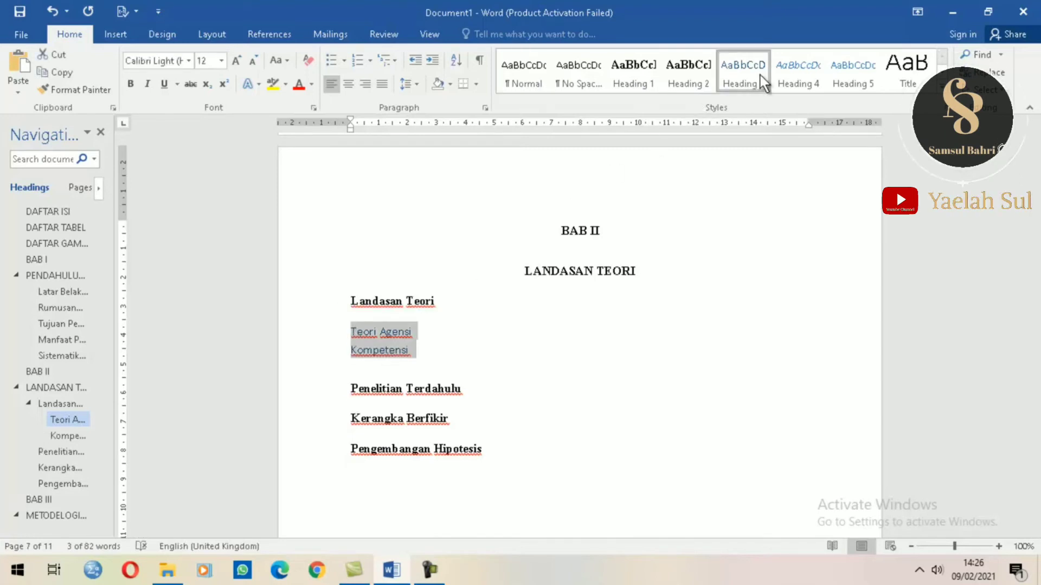
# Step: Modify the Heading 3 style to use the Times New Roman font and the Automatic font colour
pyautogui.rightClick(760, 76)
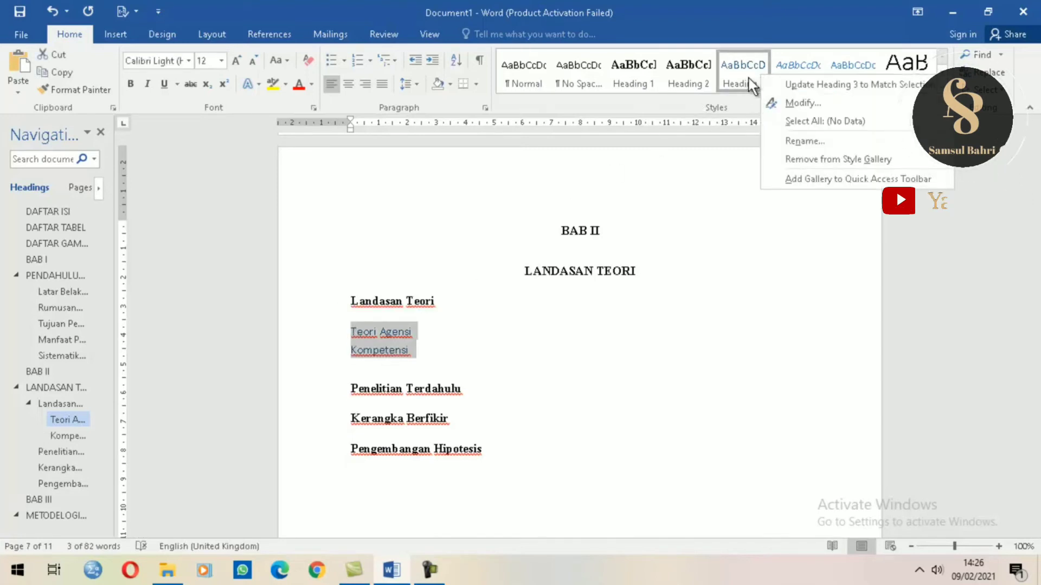
pyautogui.click(821, 105)
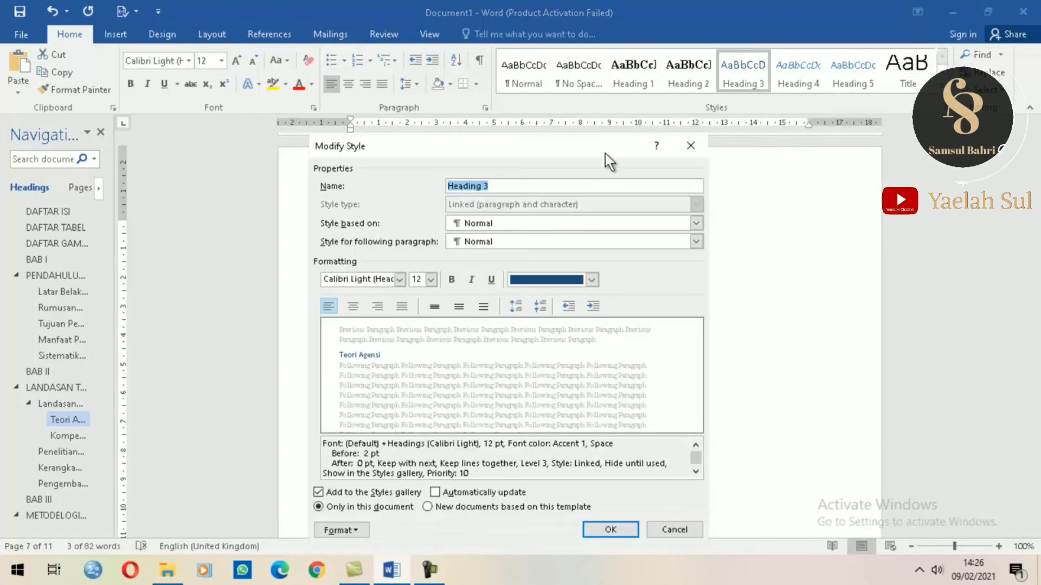
pyautogui.click(399, 279)
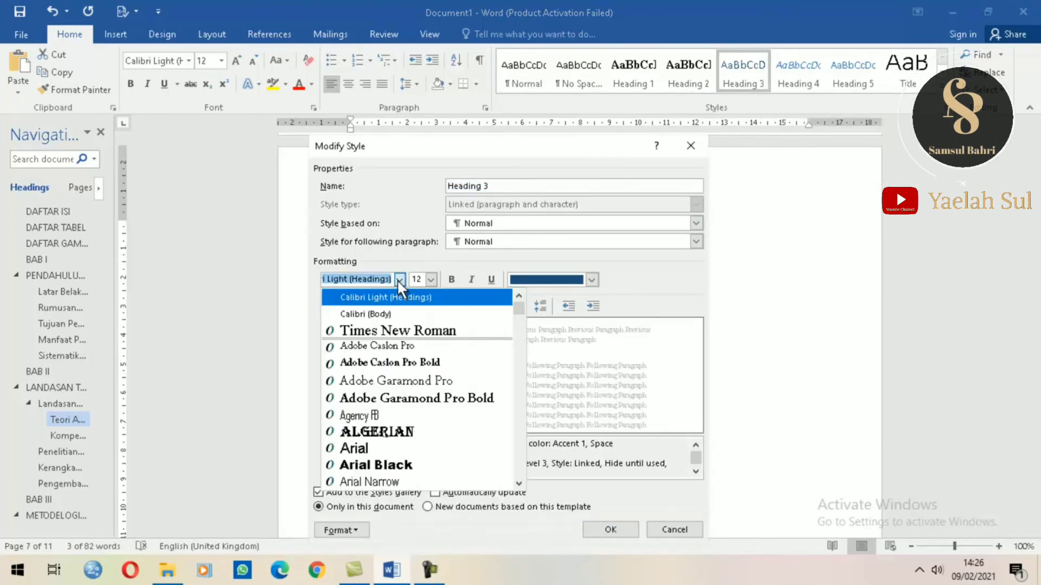
pyautogui.click(415, 331)
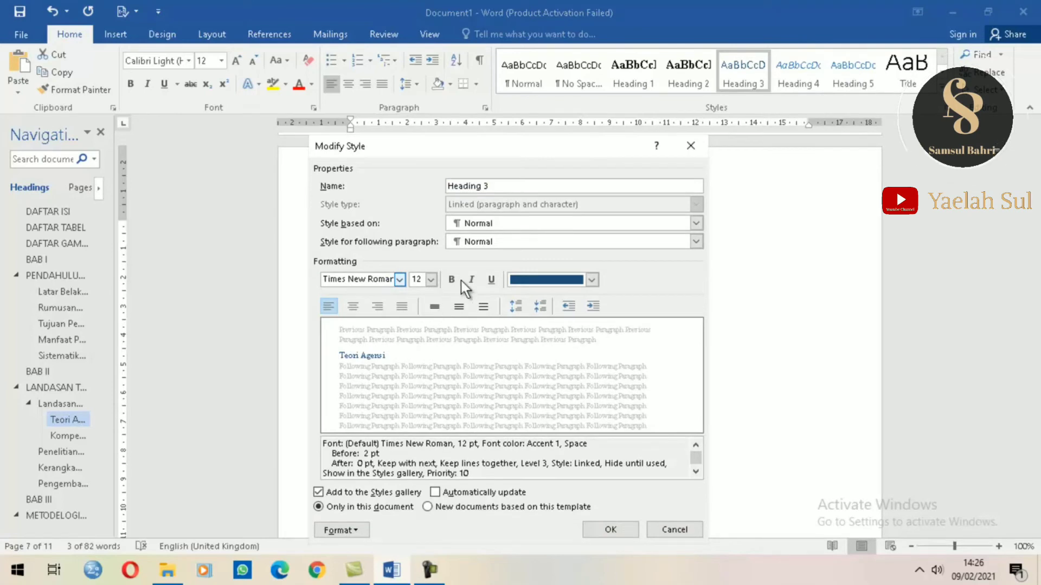
pyautogui.click(569, 281)
pyautogui.click(548, 298)
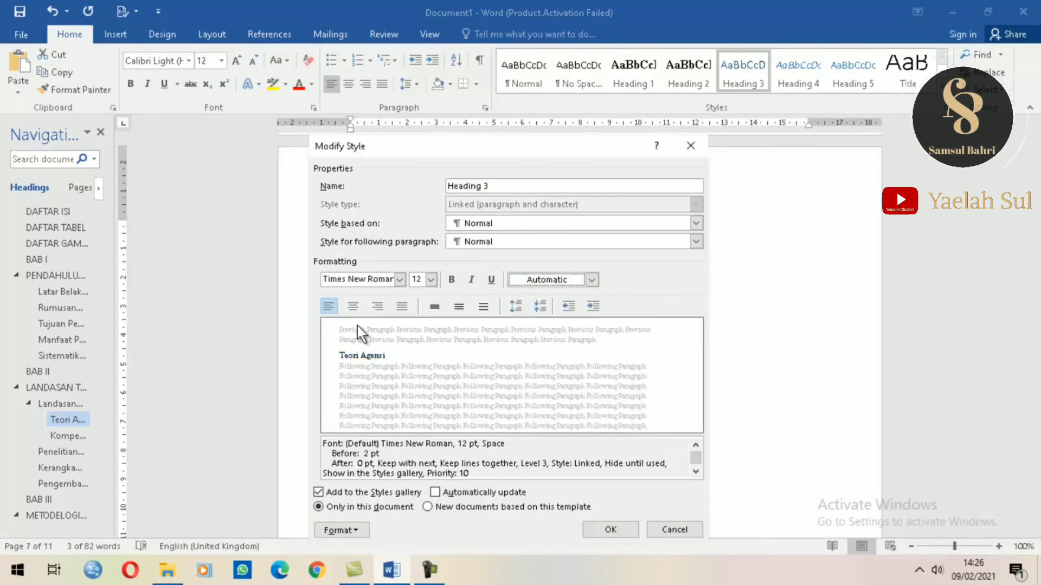
# Step: Give the Heading 3 style justified alignment and double line spacing, and apply the style changes
pyautogui.click(353, 307)
pyautogui.click(483, 307)
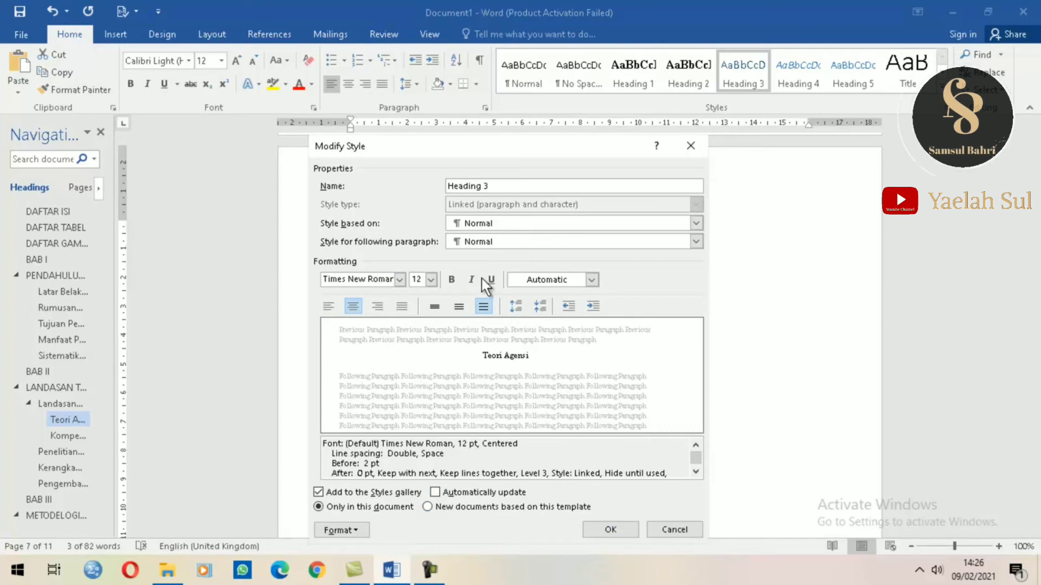
pyautogui.click(404, 306)
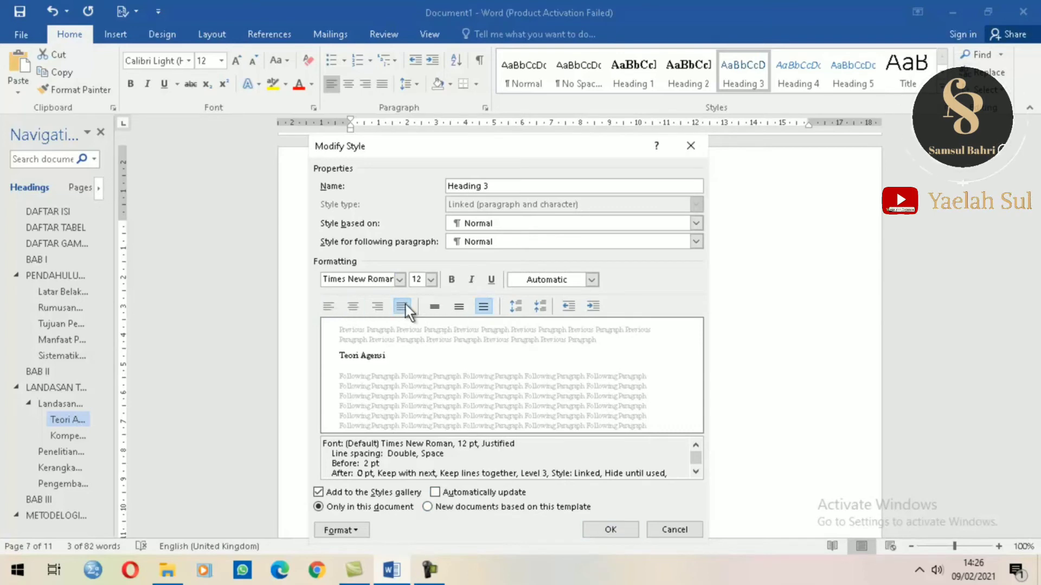
pyautogui.click(608, 534)
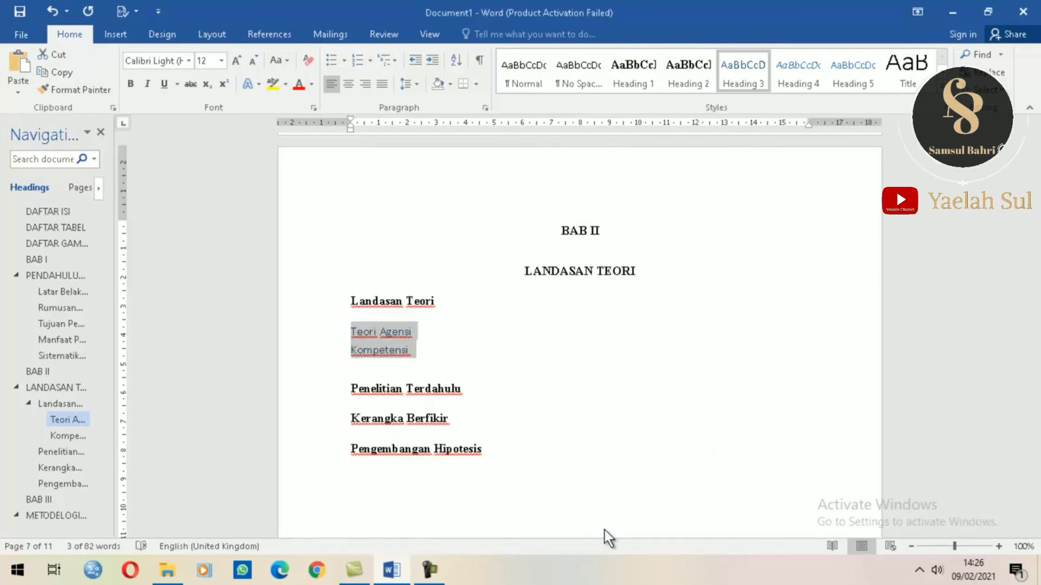
pyautogui.click(492, 389)
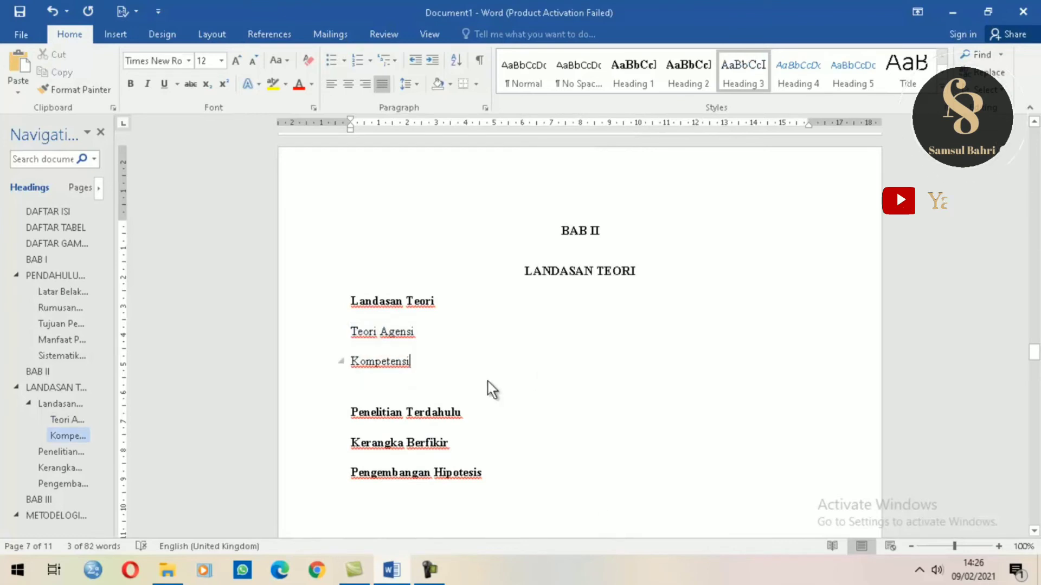
# Step: Left-align the empty line below the DAFTAR TABEL title
pyautogui.scroll(-1, 482, 380)
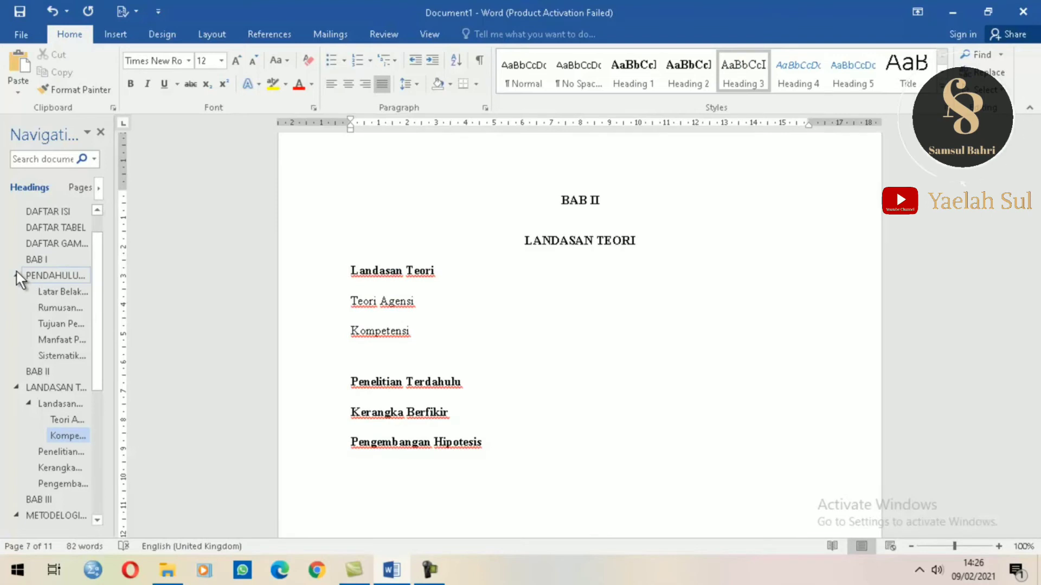
pyautogui.scroll(8, 472, 382)
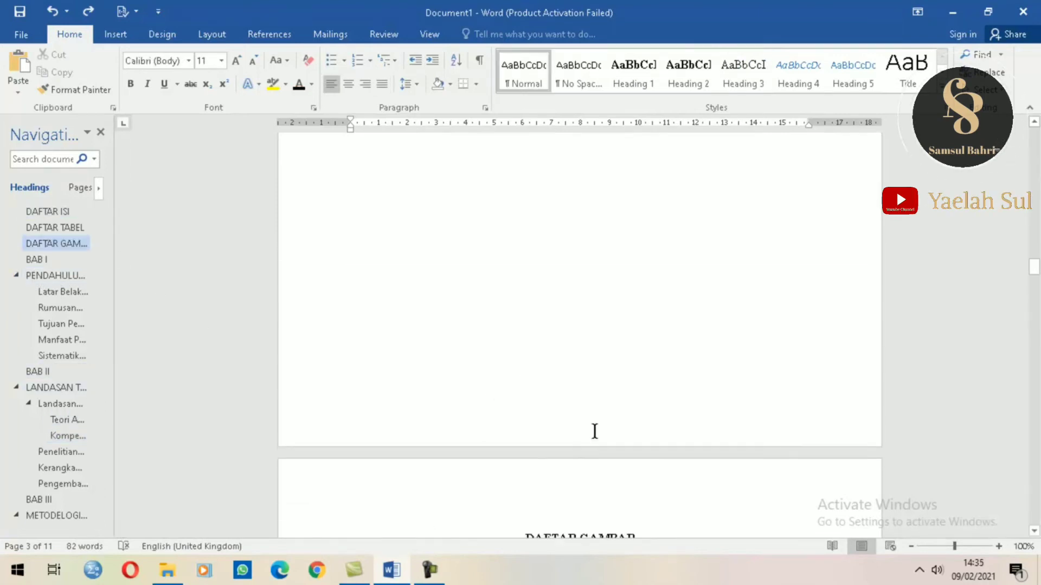
pyautogui.scroll(-4, 595, 431)
pyautogui.scroll(-5, 595, 431)
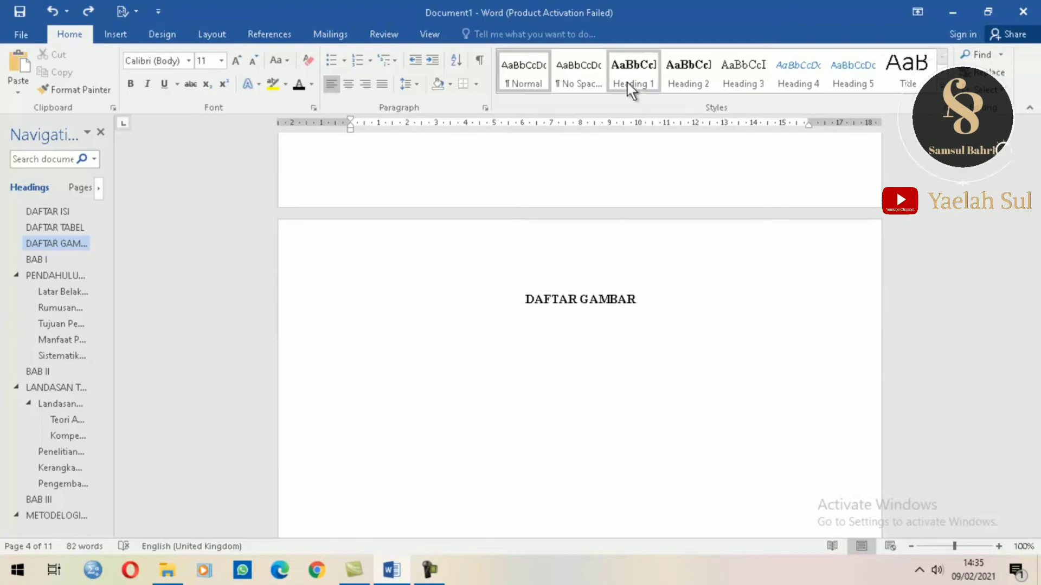
pyautogui.scroll(8, 569, 399)
pyautogui.scroll(20, 568, 400)
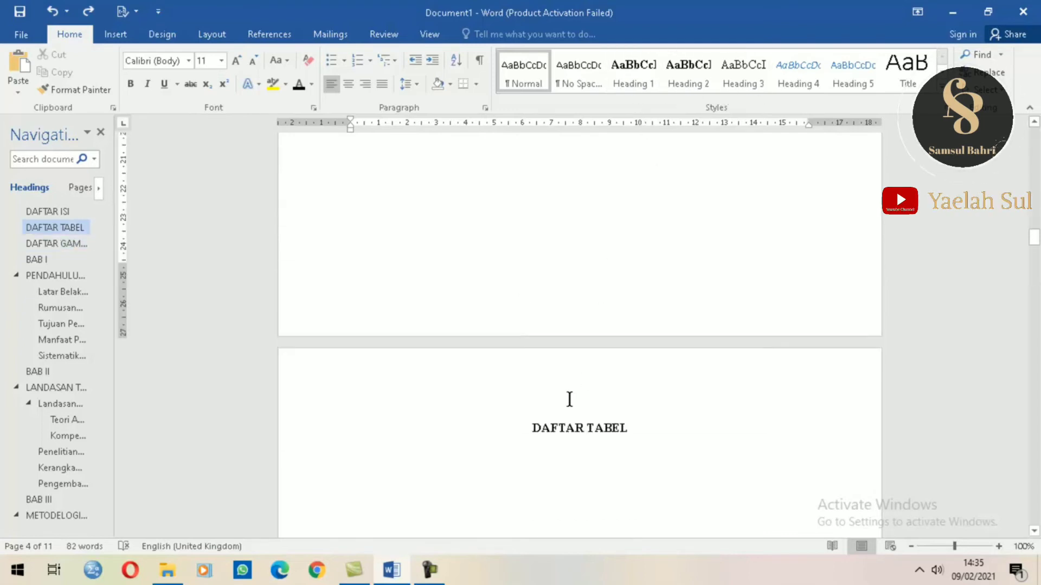
pyautogui.scroll(-5, 568, 399)
pyautogui.click(465, 410)
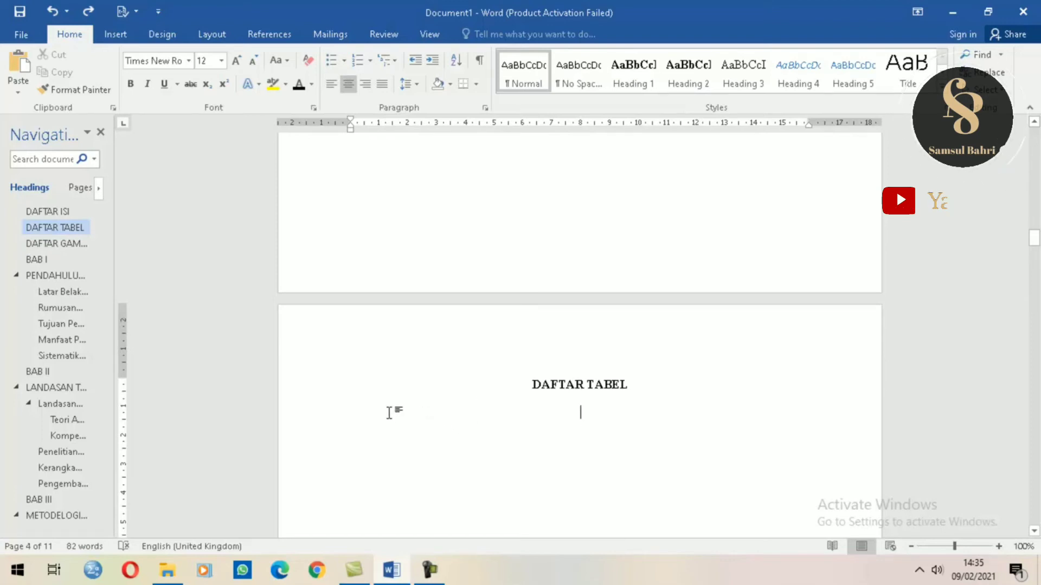
pyautogui.hotkey('ctrl', 'l')
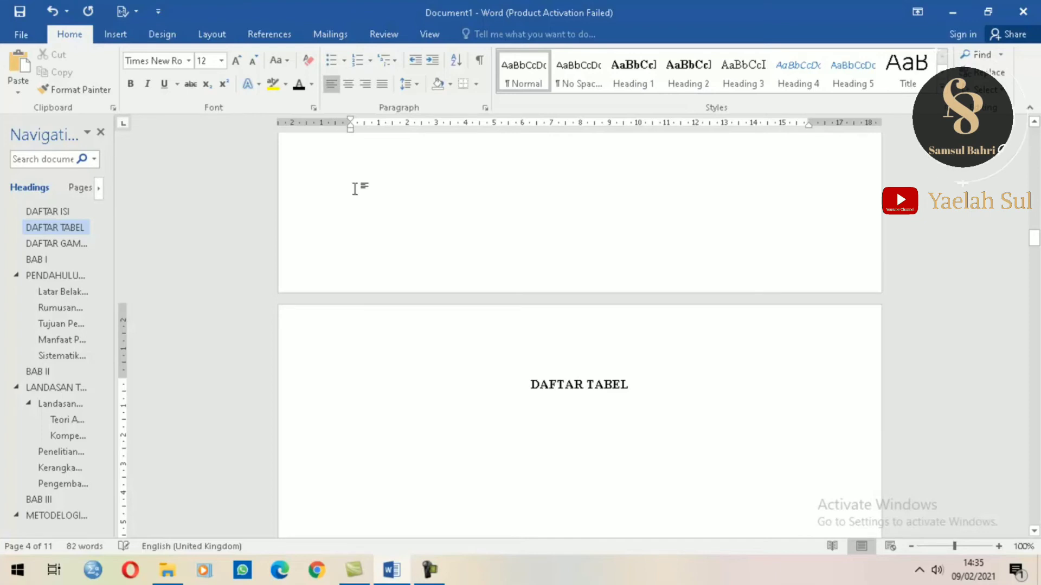
# Step: Insert an Automatic Table 1 table of contents below the DAFTAR TABEL title
pyautogui.click(272, 41)
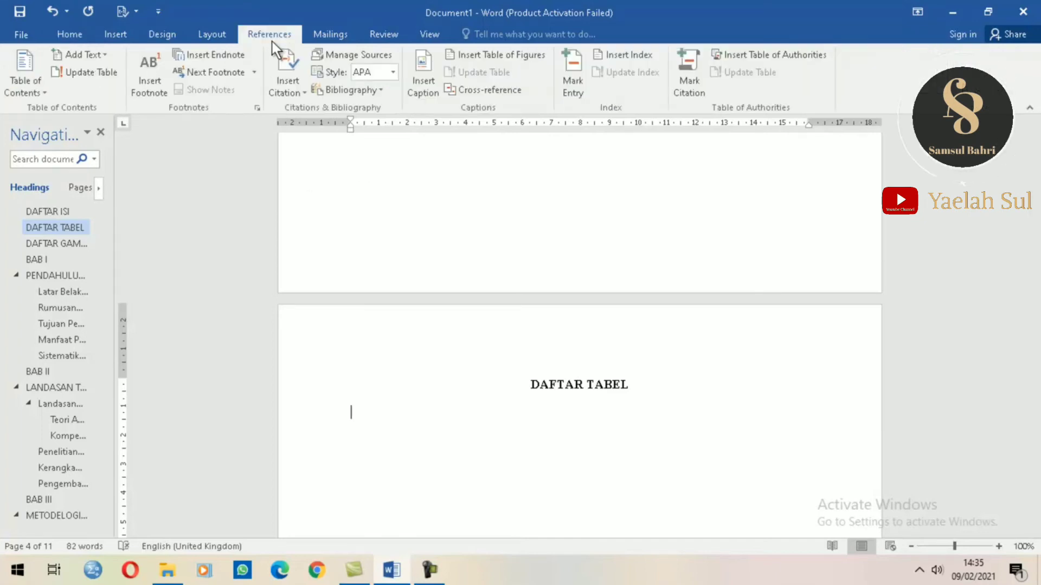
pyautogui.click(41, 92)
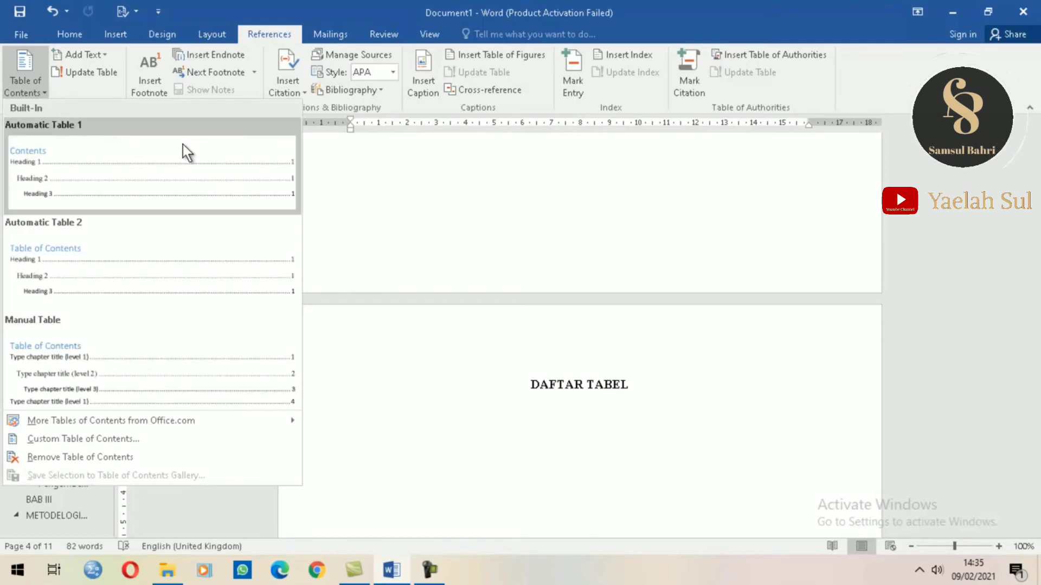
pyautogui.click(232, 187)
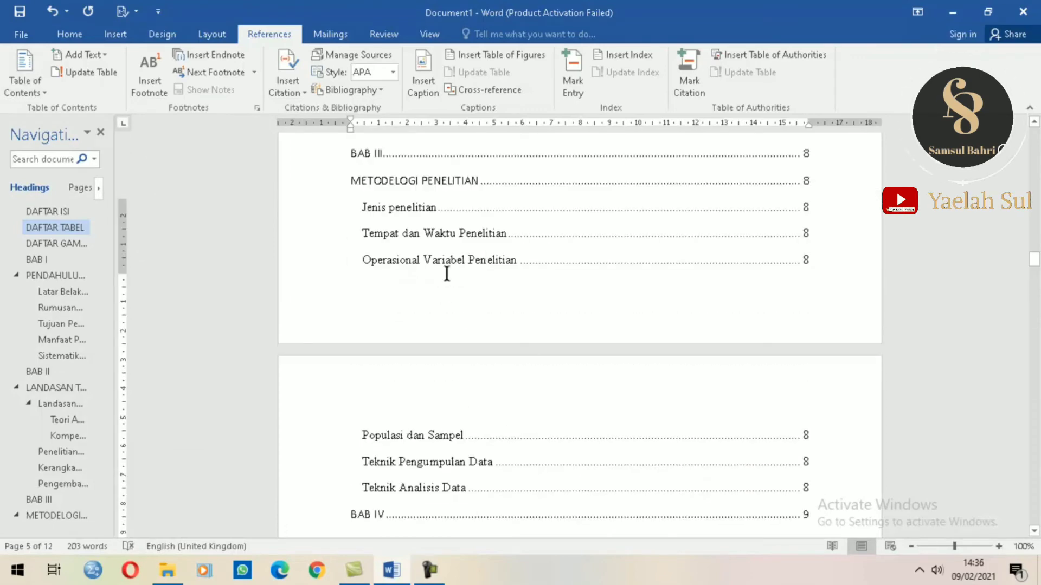
# Step: Format the "Contents" heading of the table of contents as 12 pt Times New Roman in black
pyautogui.scroll(6, 446, 274)
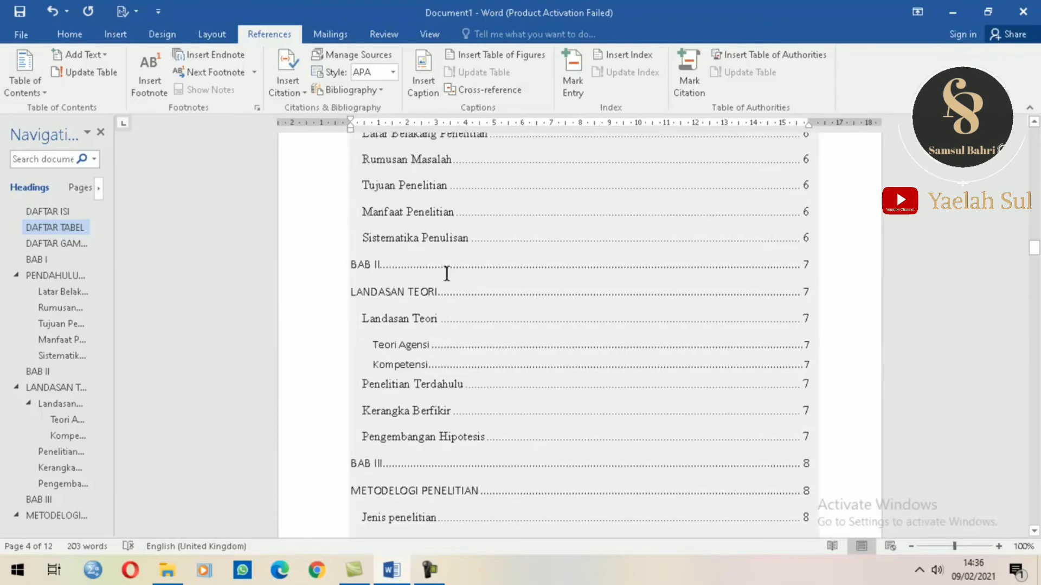
pyautogui.scroll(6, 446, 274)
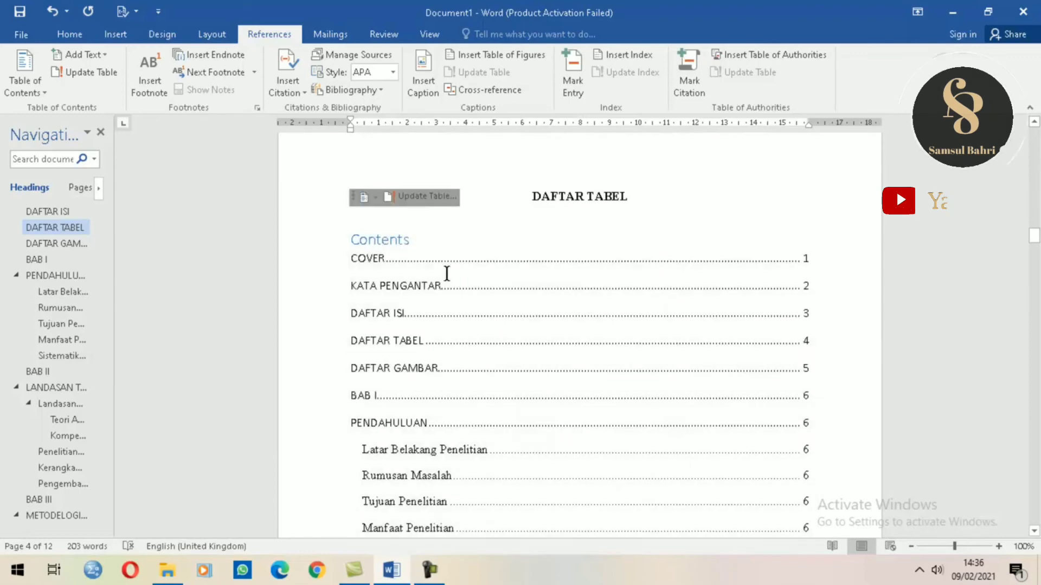
pyautogui.scroll(-3, 447, 273)
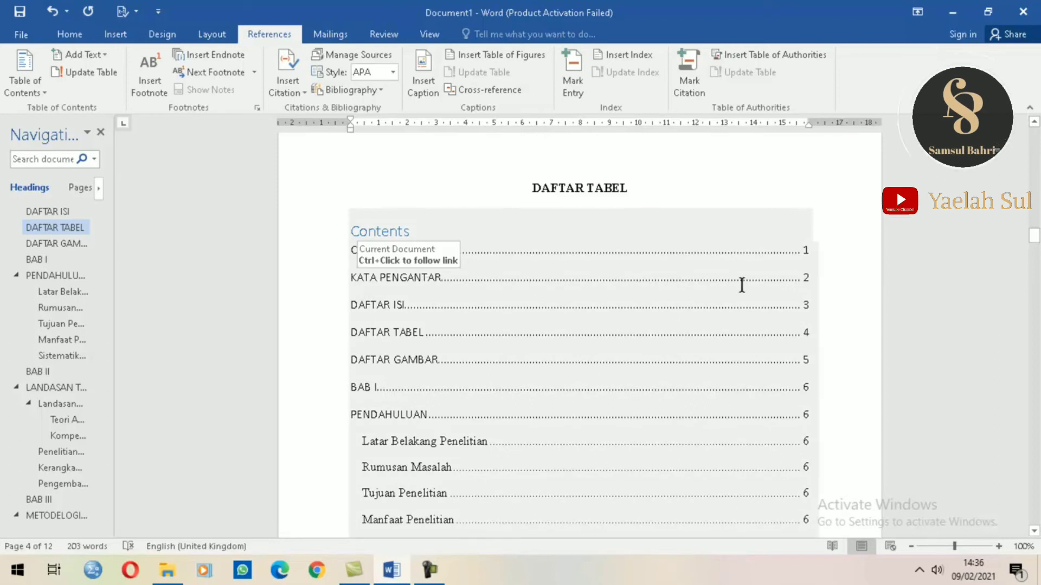
pyautogui.scroll(-1, 511, 349)
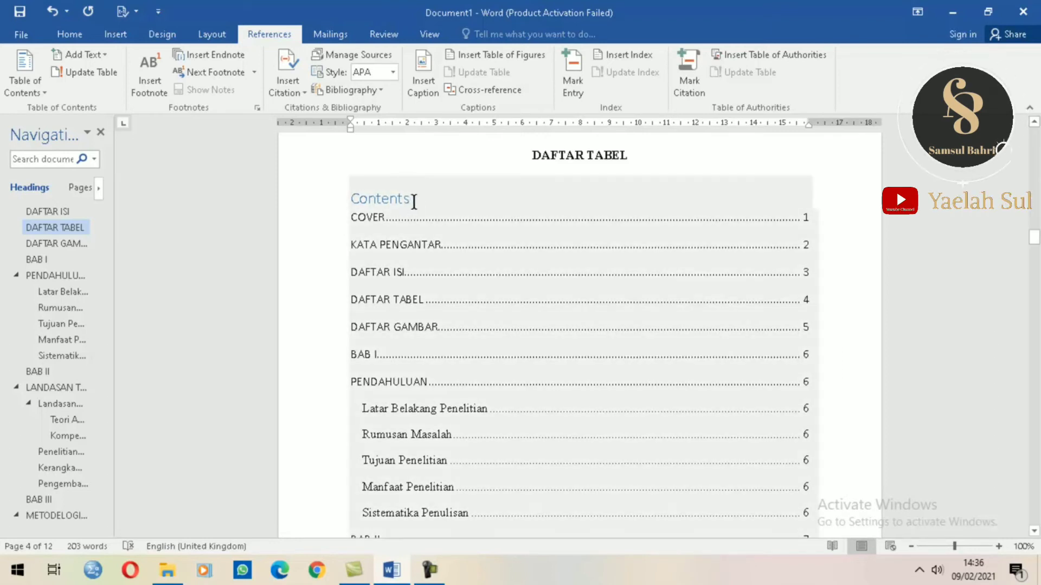
pyautogui.moveTo(414, 202); pyautogui.dragTo(349, 200)
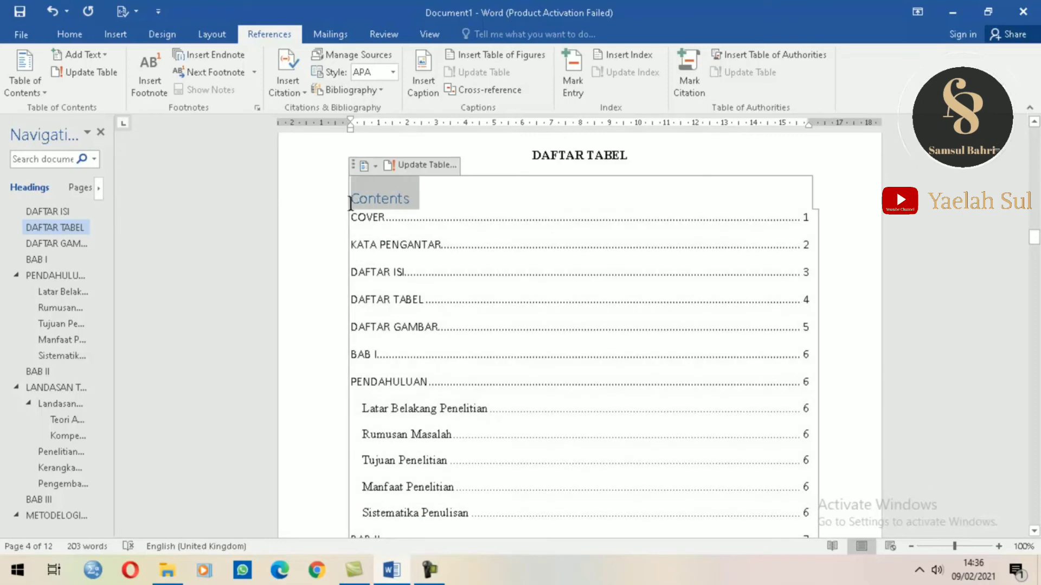
pyautogui.click(76, 32)
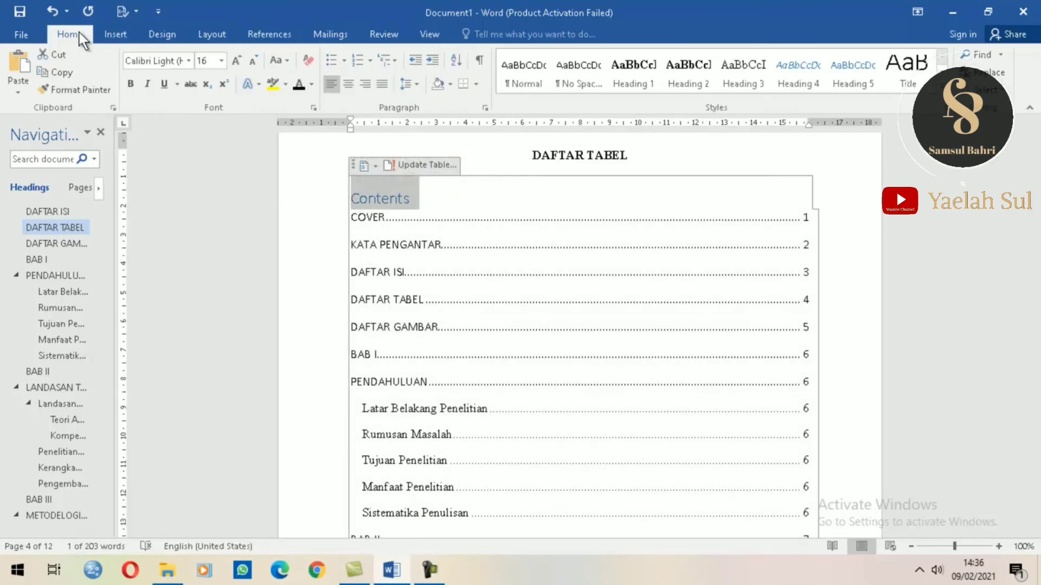
pyautogui.click(251, 62)
pyautogui.click(250, 62)
pyautogui.click(188, 61)
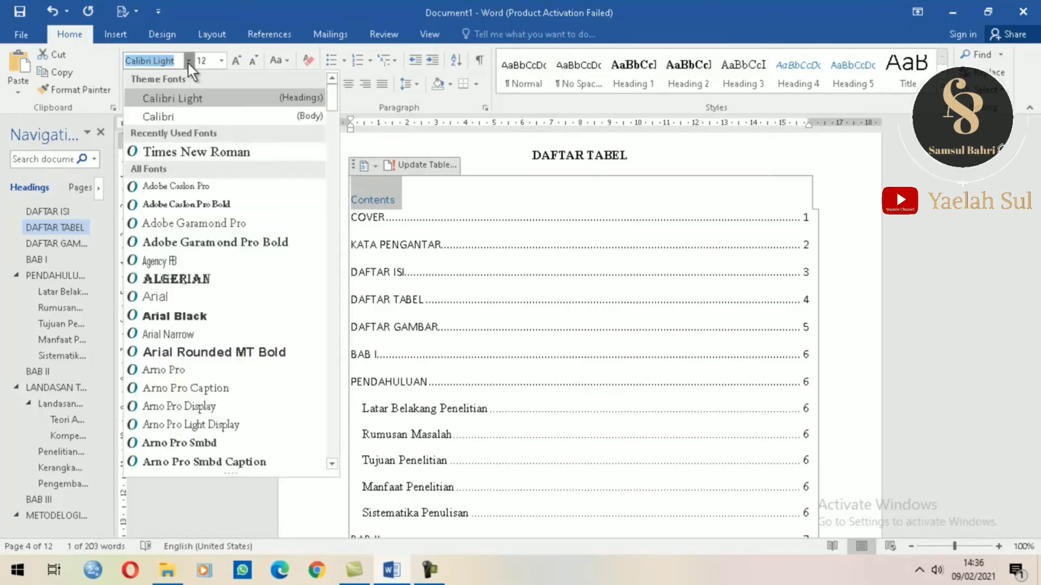
pyautogui.click(215, 150)
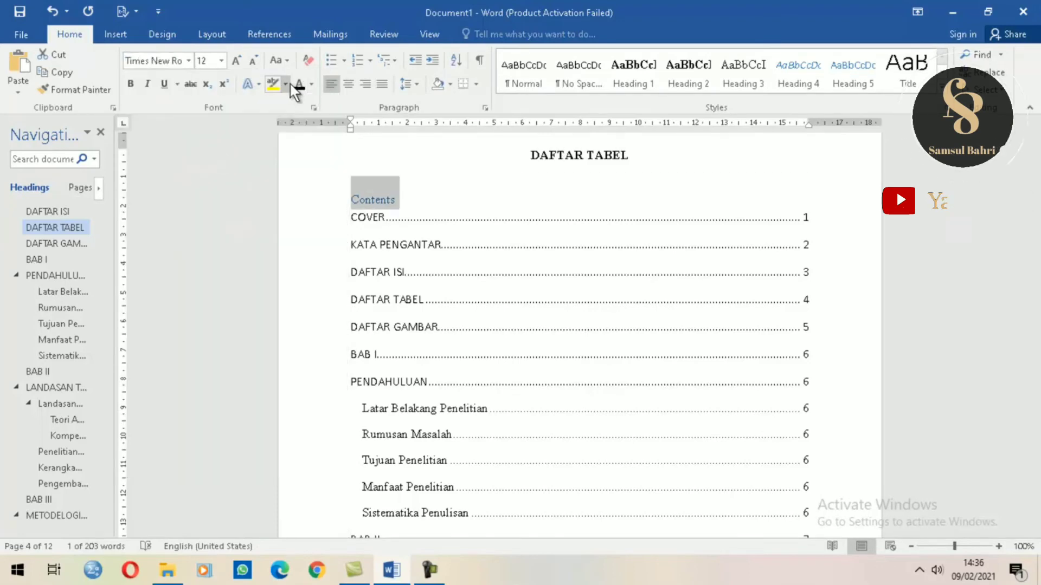
pyautogui.click(298, 86)
# Step: Right-align the "Contents" heading and replace its text with "Halaman"
pyautogui.click(364, 84)
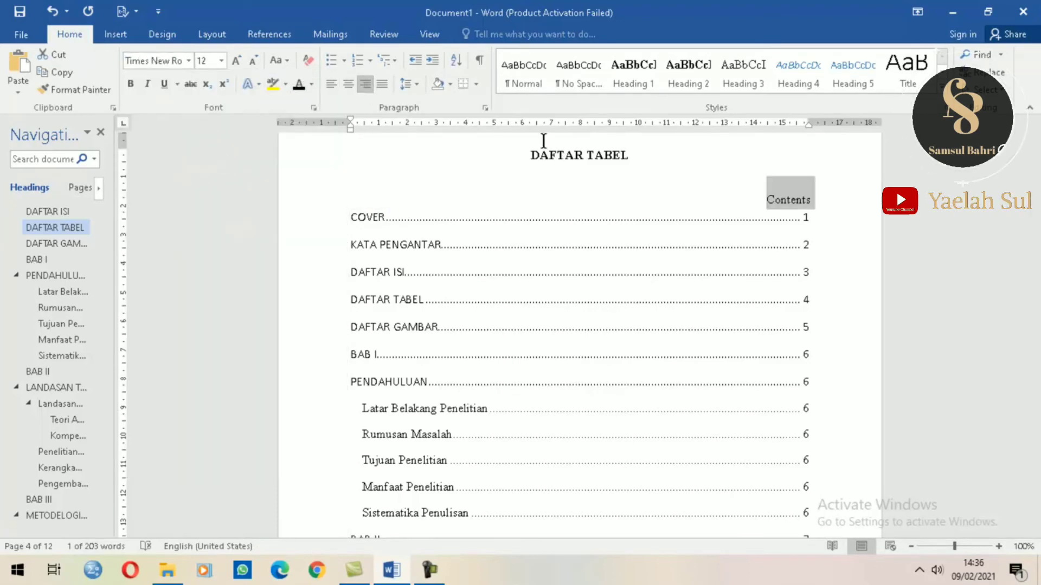
pyautogui.write('Halaman')
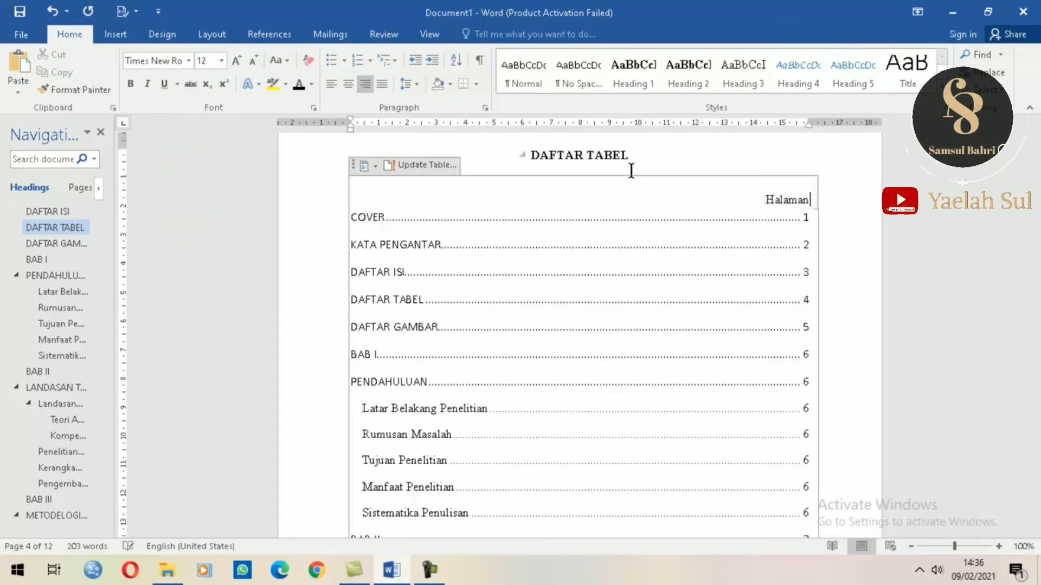
pyautogui.click(864, 272)
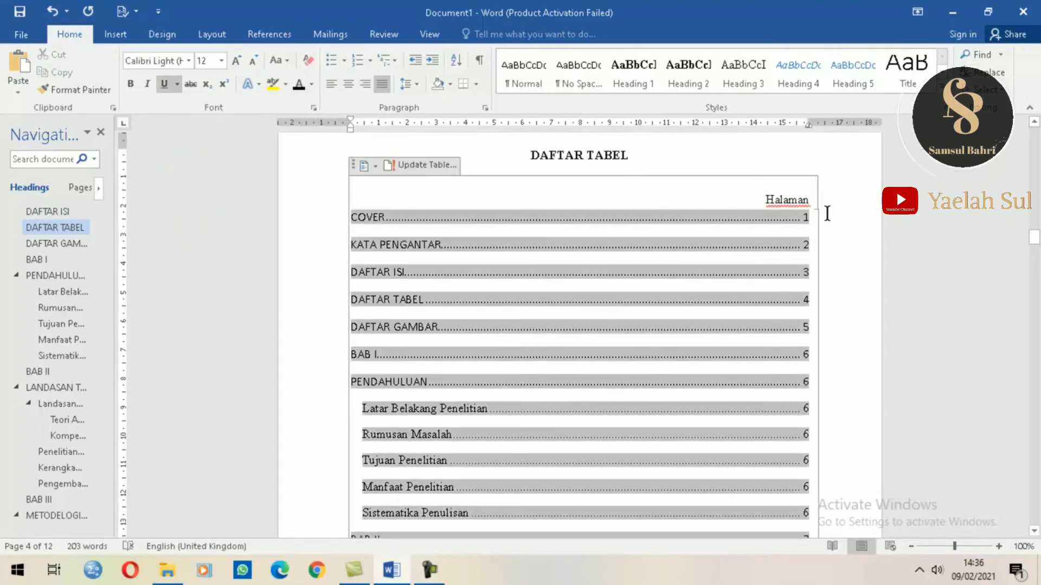
pyautogui.click(758, 195)
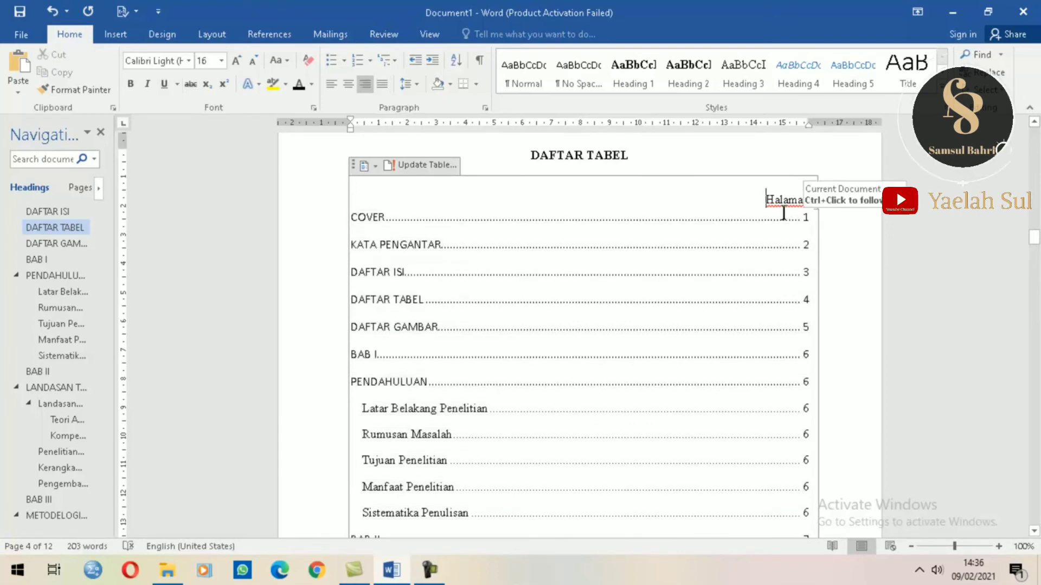
# Step: Set the font of the first-level entries from COVER to PENDAHULUAN in the table of contents to Times New Roman
pyautogui.rightClick(400, 223)
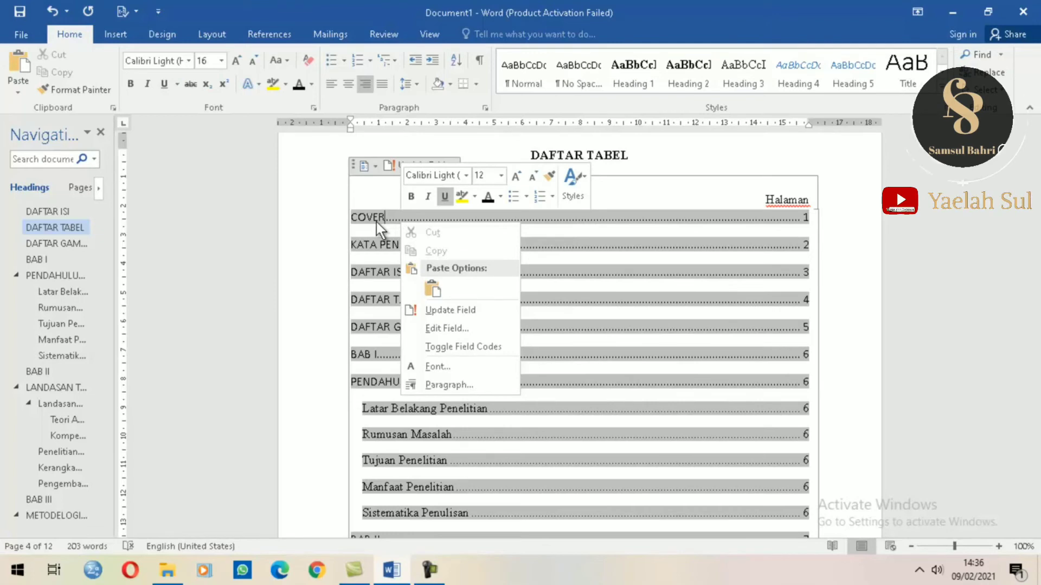
pyautogui.scroll(-3, 433, 420)
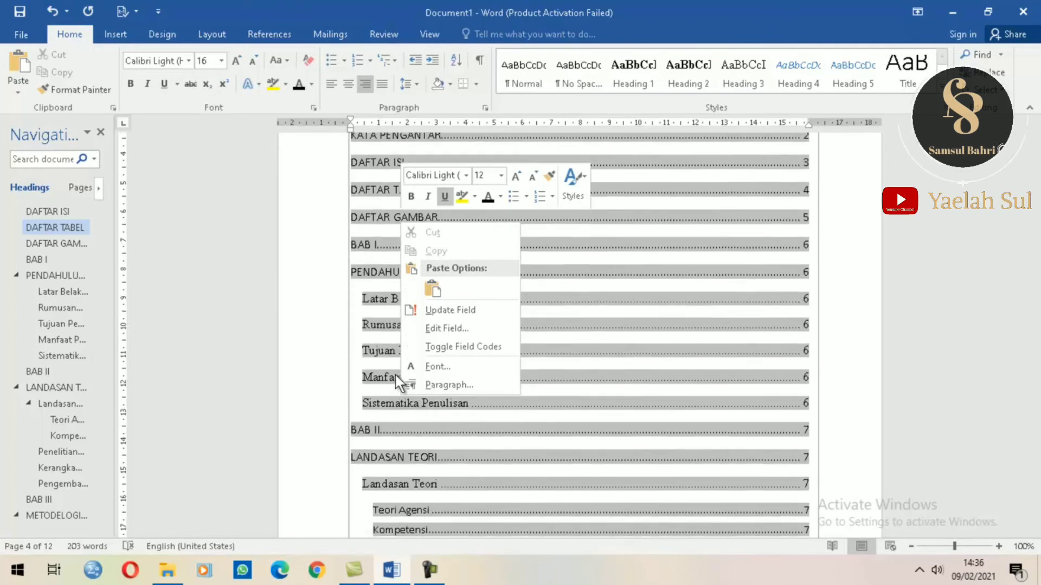
pyautogui.press('Escape')
pyautogui.scroll(3, 380, 365)
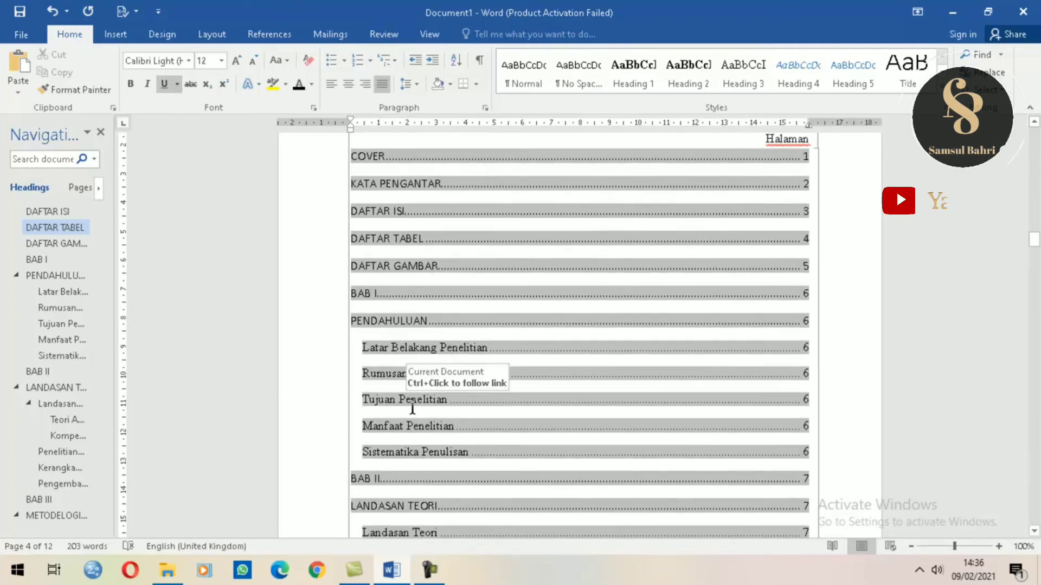
pyautogui.scroll(4, 380, 365)
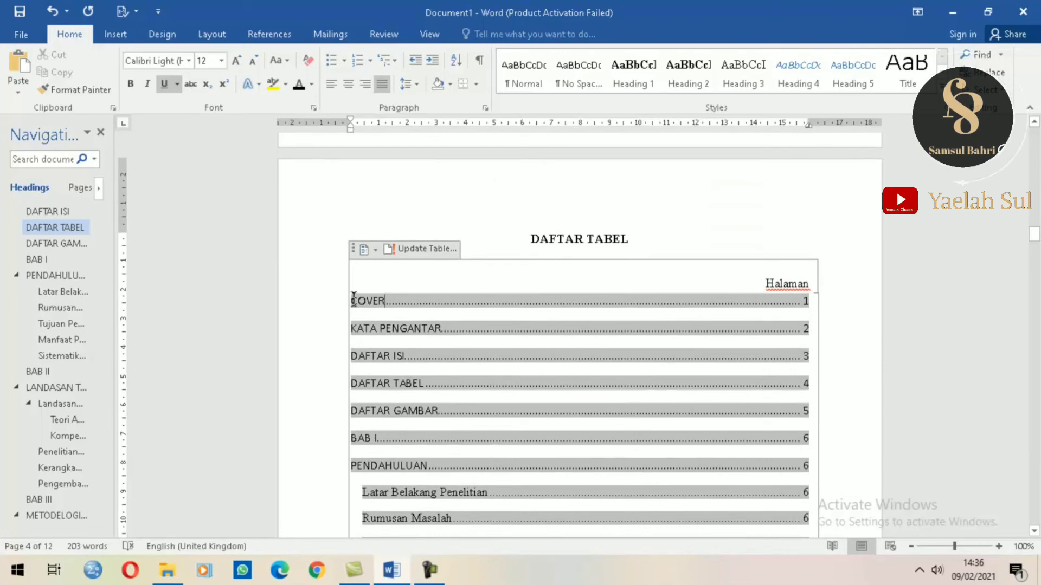
pyautogui.moveTo(354, 299); pyautogui.dragTo(548, 492)
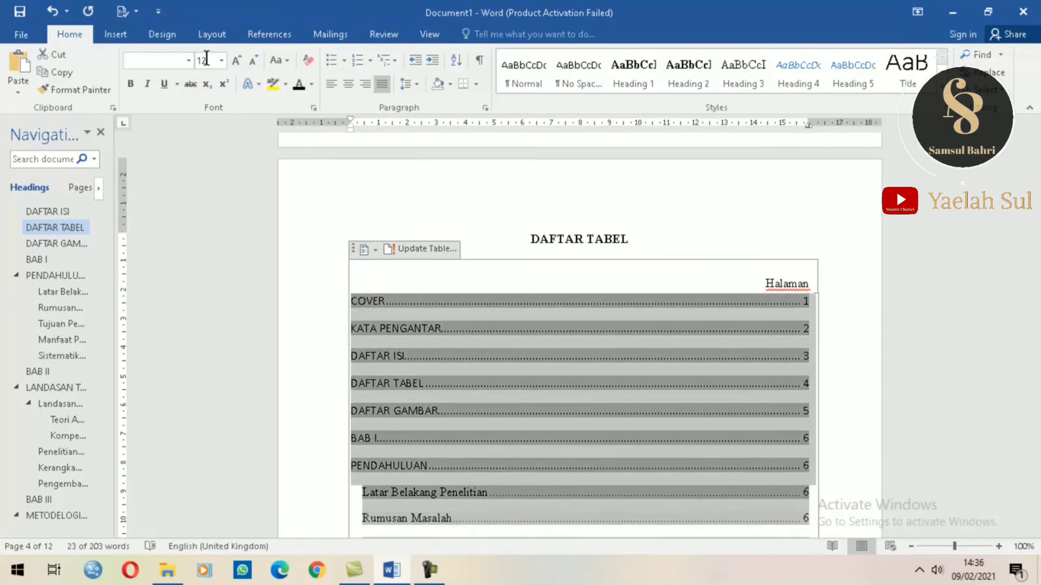
pyautogui.click(189, 62)
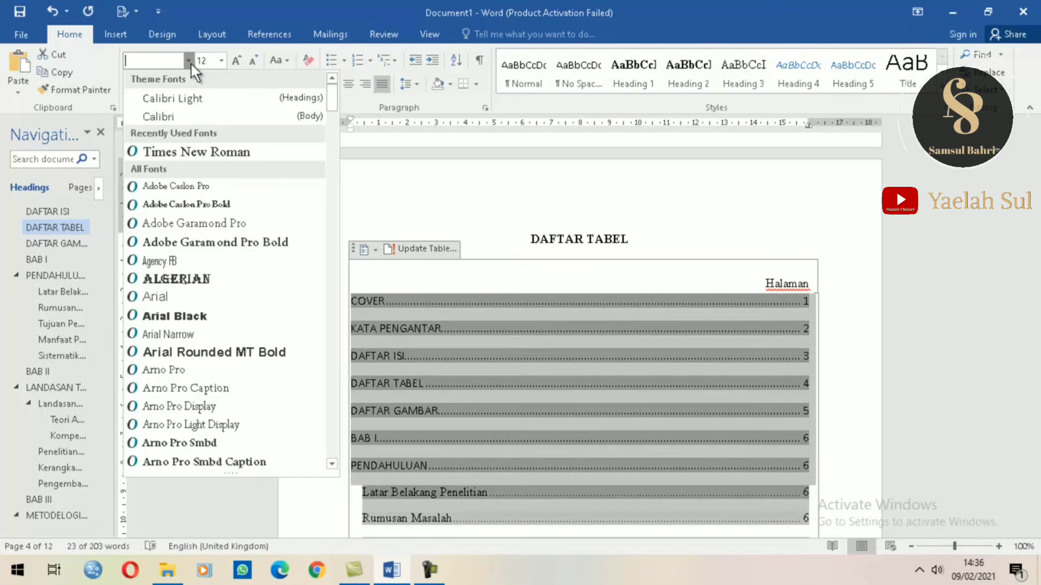
pyautogui.click(274, 158)
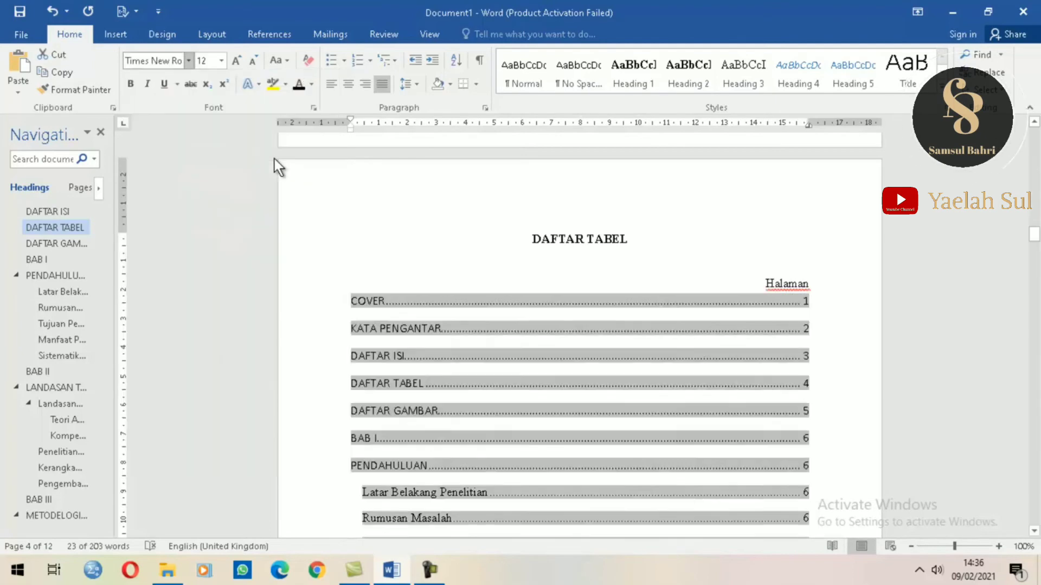
pyautogui.click(420, 281)
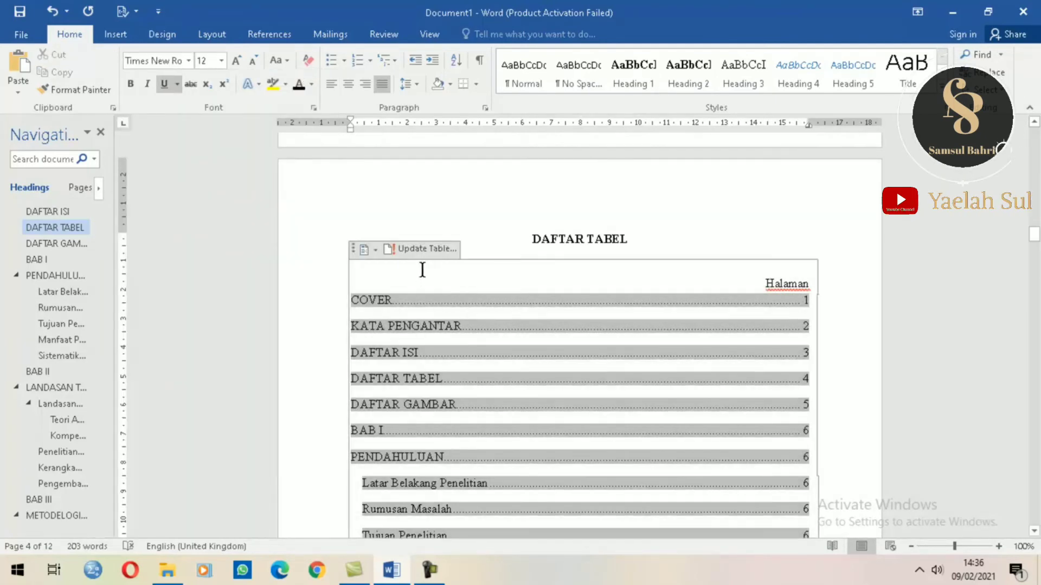
# Step: Update the entire table of contents below the DAFTAR TABEL title
pyautogui.click(431, 254)
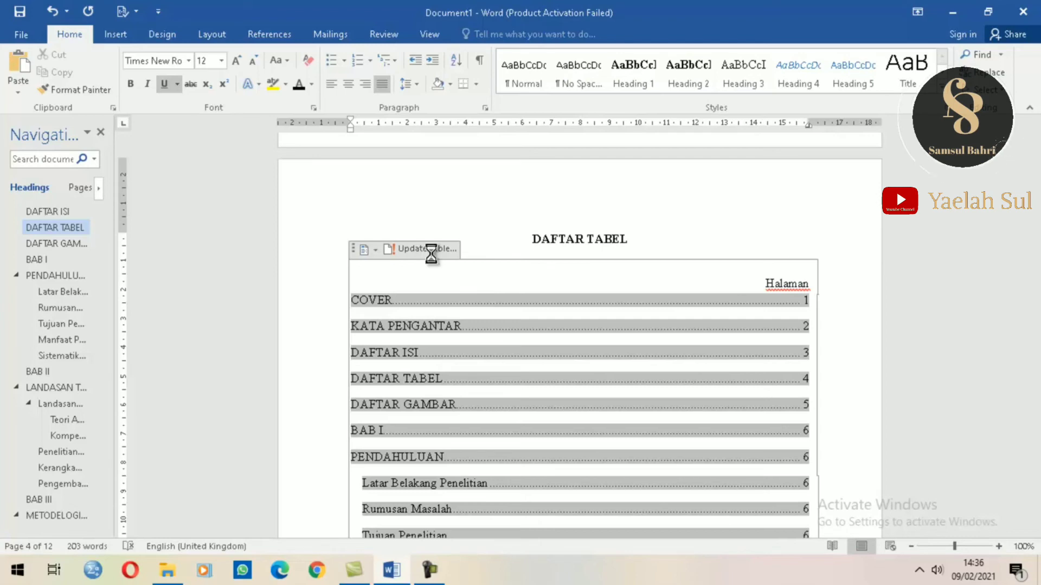
pyautogui.click(487, 283)
pyautogui.click(523, 304)
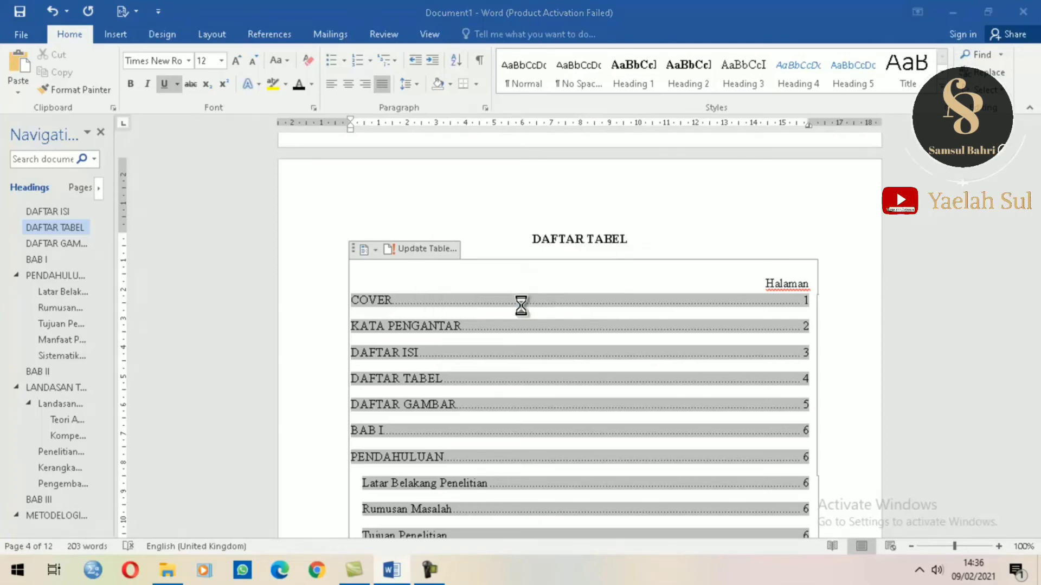
pyautogui.click(387, 302)
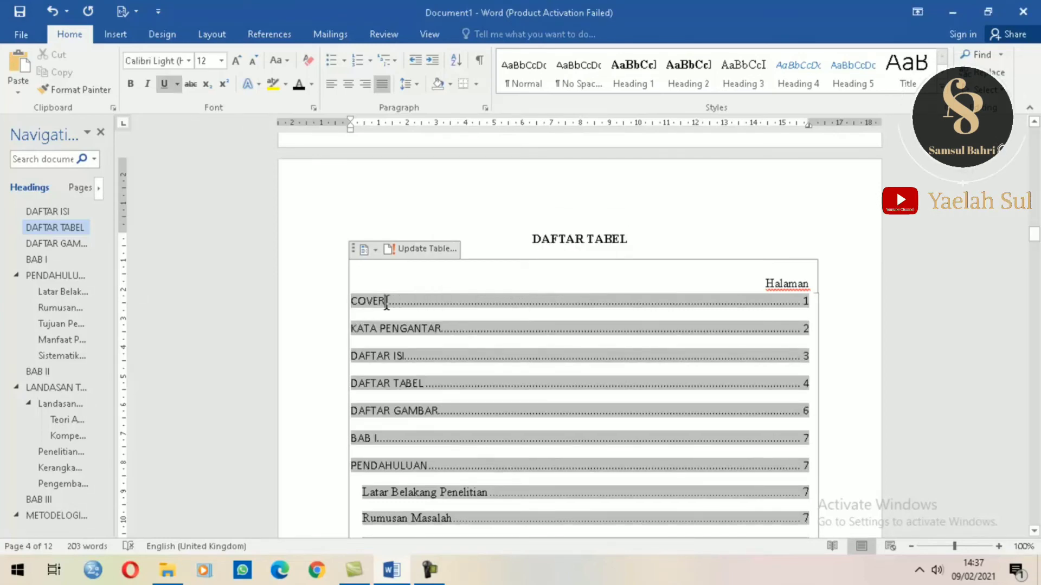
# Step: Remove the automatic table of contents from the DAFTAR TABEL page
pyautogui.moveTo(356, 301); pyautogui.dragTo(577, 455)
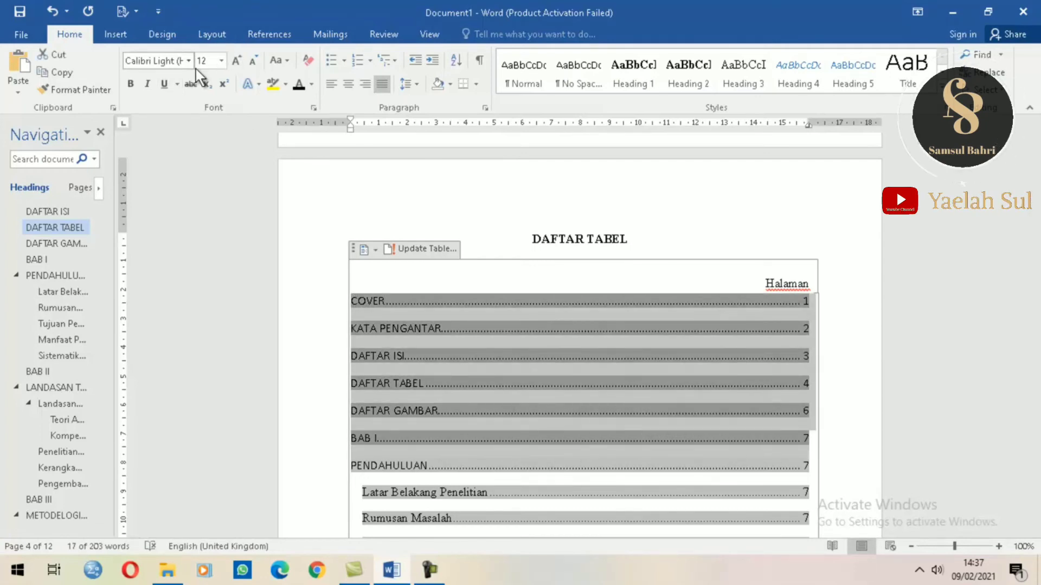
pyautogui.click(502, 302)
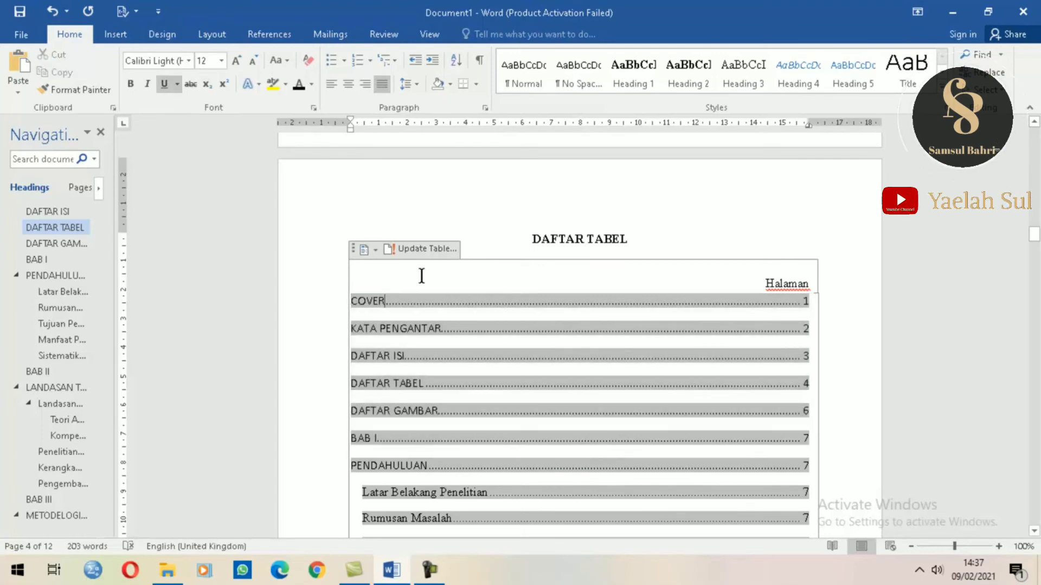
pyautogui.click(376, 252)
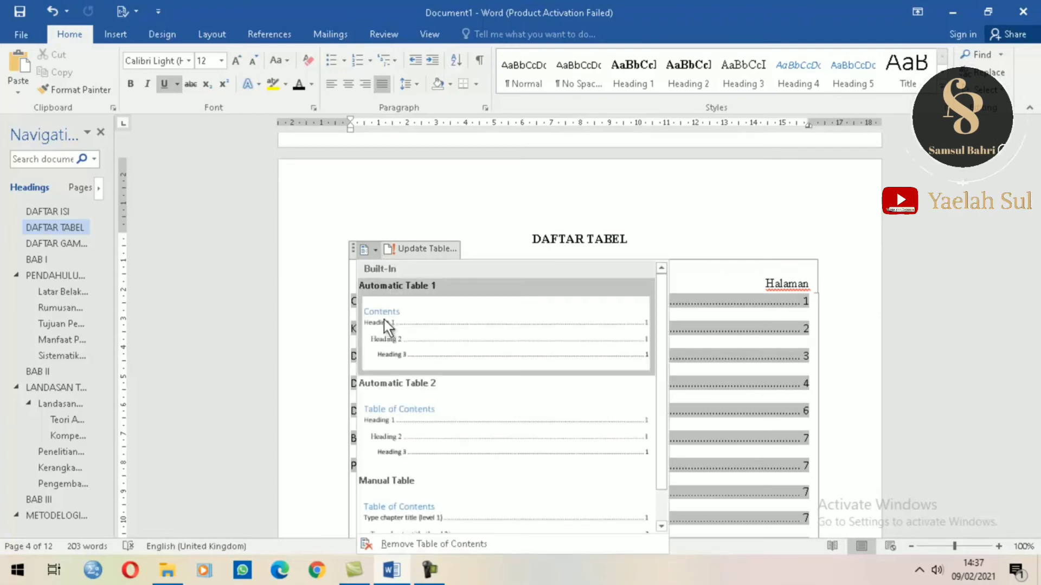
pyautogui.click(479, 540)
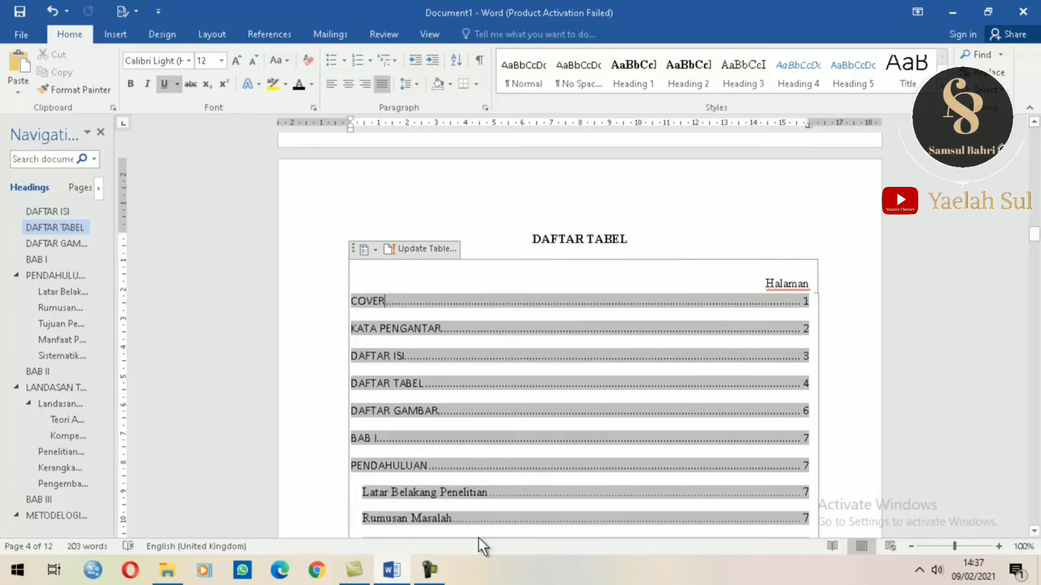
# Step: Start a custom table of contents and set the font of its TOC 1 style to Times New Roman
pyautogui.click(279, 38)
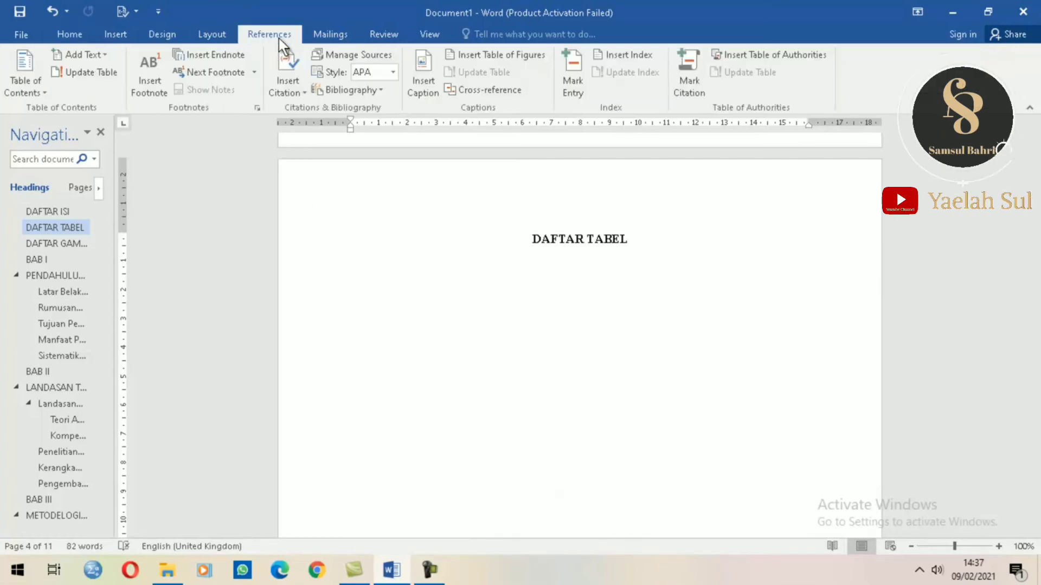
pyautogui.click(44, 95)
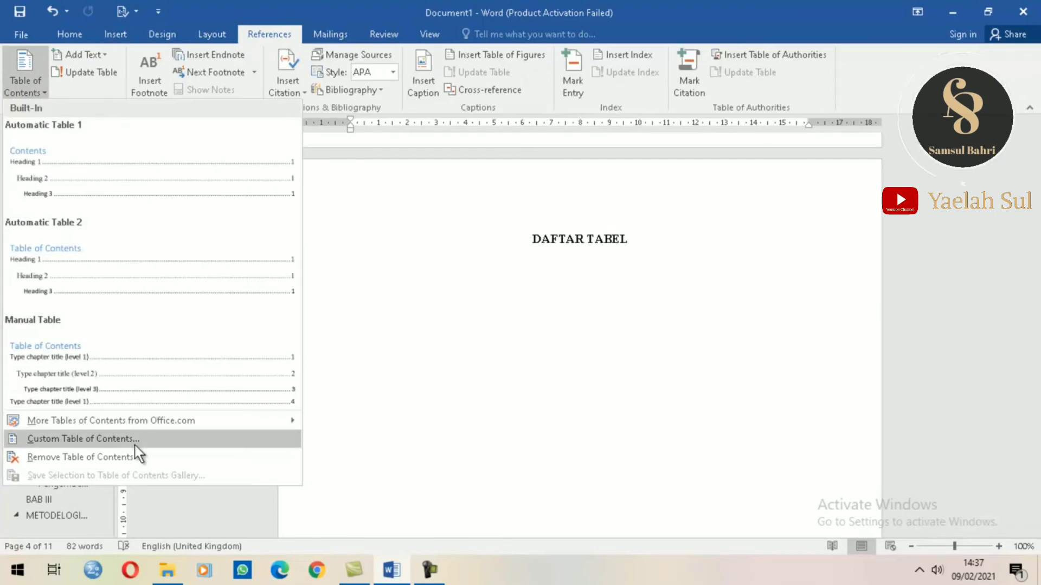
pyautogui.click(91, 443)
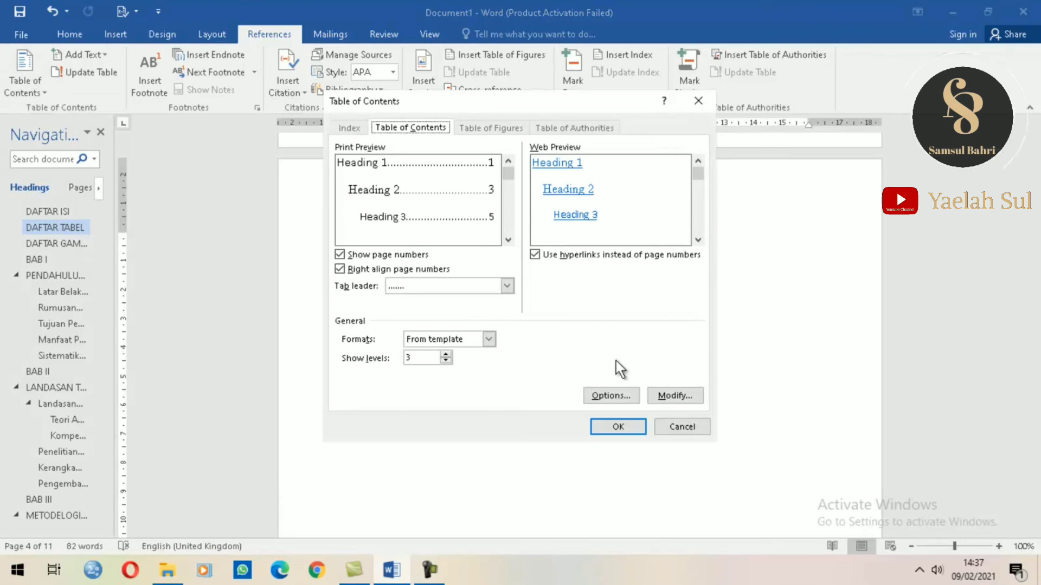
pyautogui.click(684, 397)
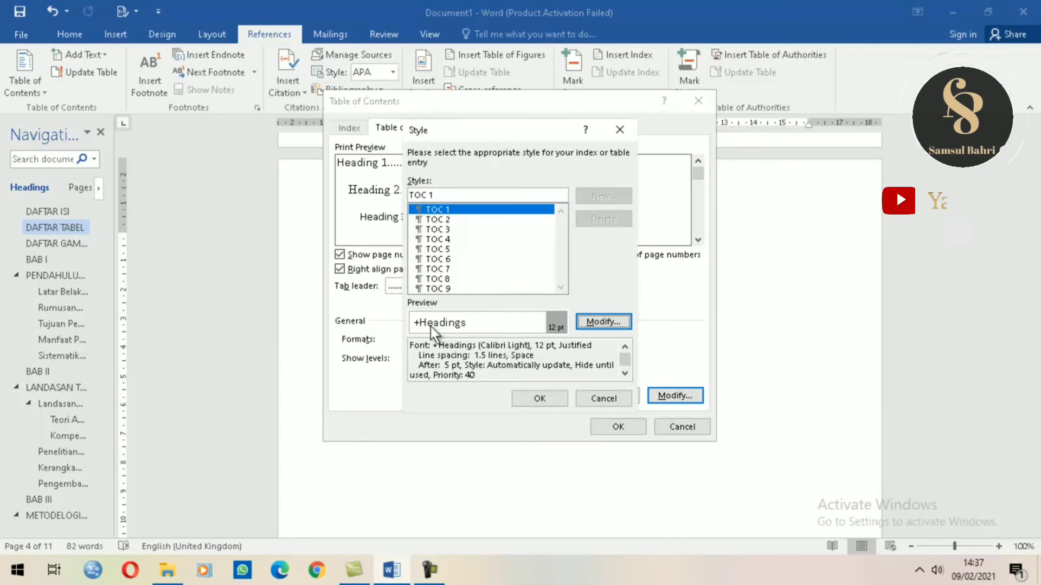
pyautogui.click(600, 325)
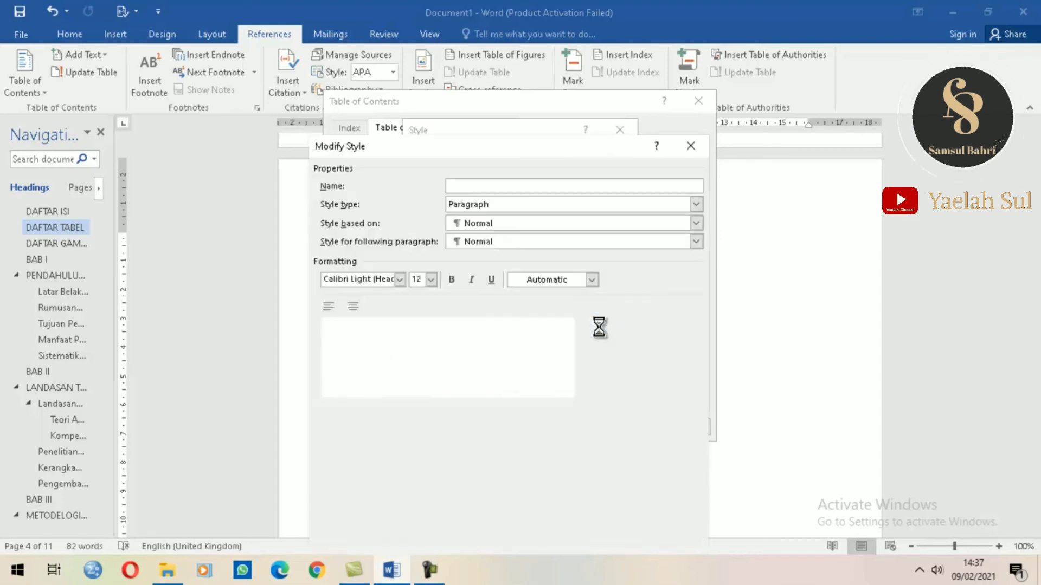
pyautogui.click(399, 280)
pyautogui.click(403, 332)
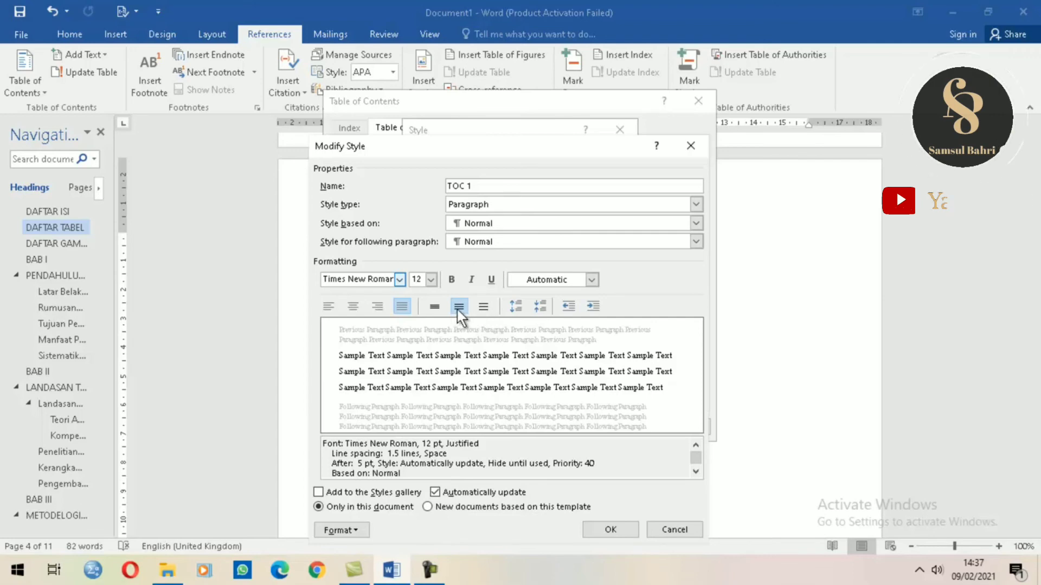
pyautogui.click(611, 530)
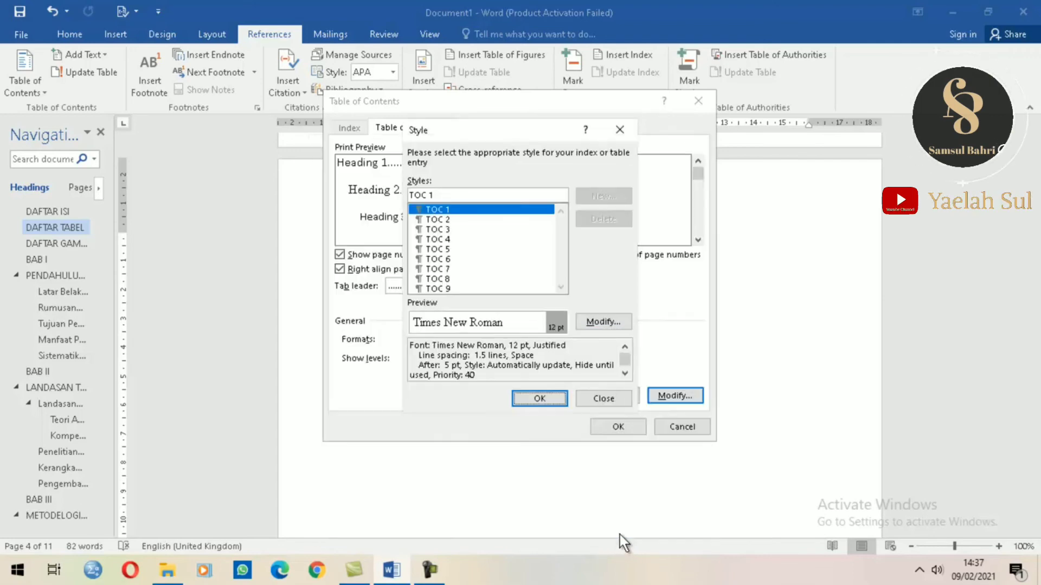
# Step: Check the font, size, alignment and line spacing settings of the TOC 2 style
pyautogui.click(448, 220)
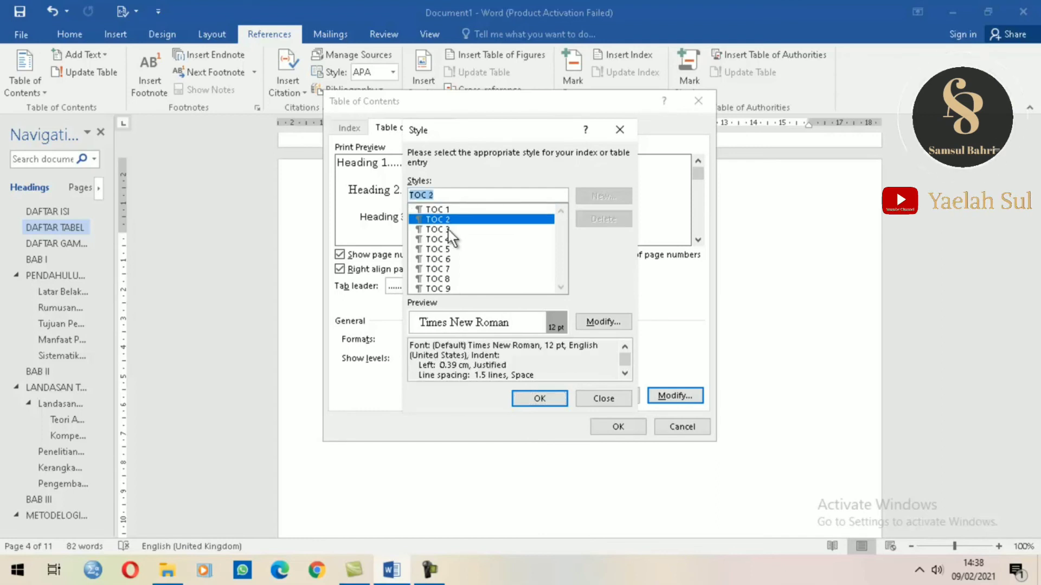
pyautogui.click(447, 230)
pyautogui.click(454, 222)
pyautogui.click(597, 321)
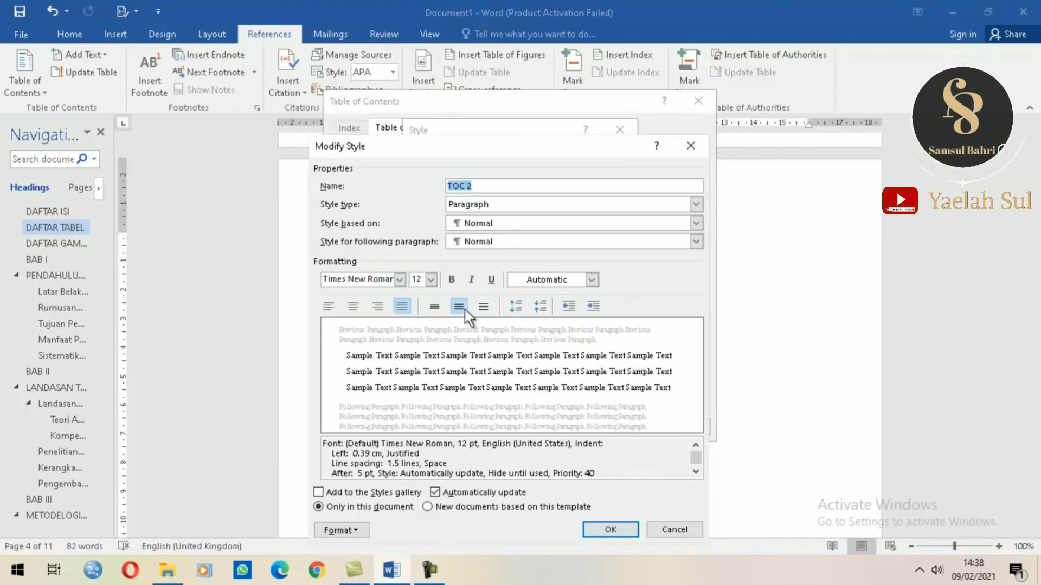
pyautogui.click(611, 530)
# Step: Modify the TOC 3 style to Times New Roman, 12 pt, justified, with 1.5 line spacing
pyautogui.click(453, 230)
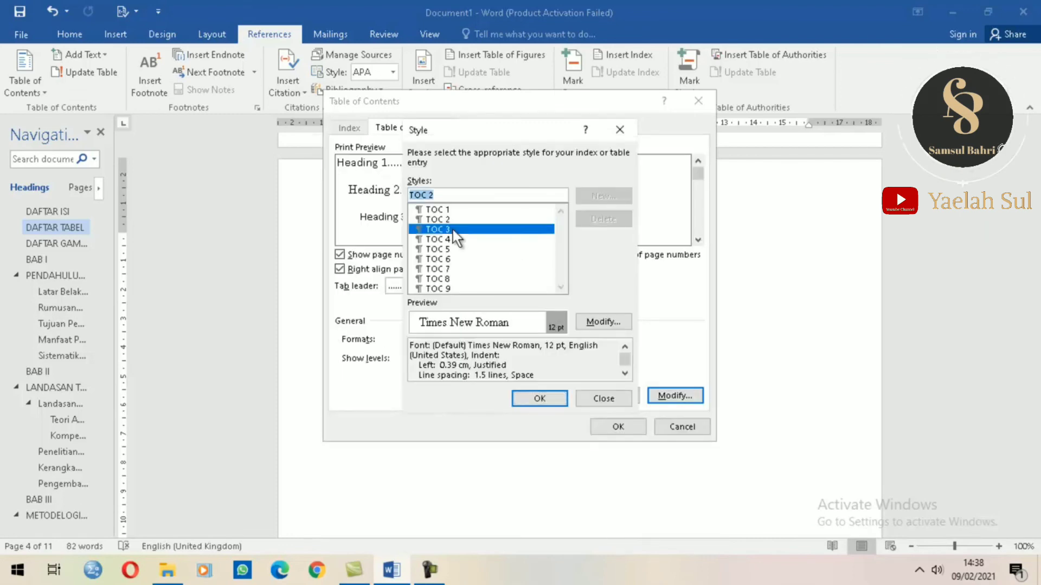
pyautogui.click(597, 323)
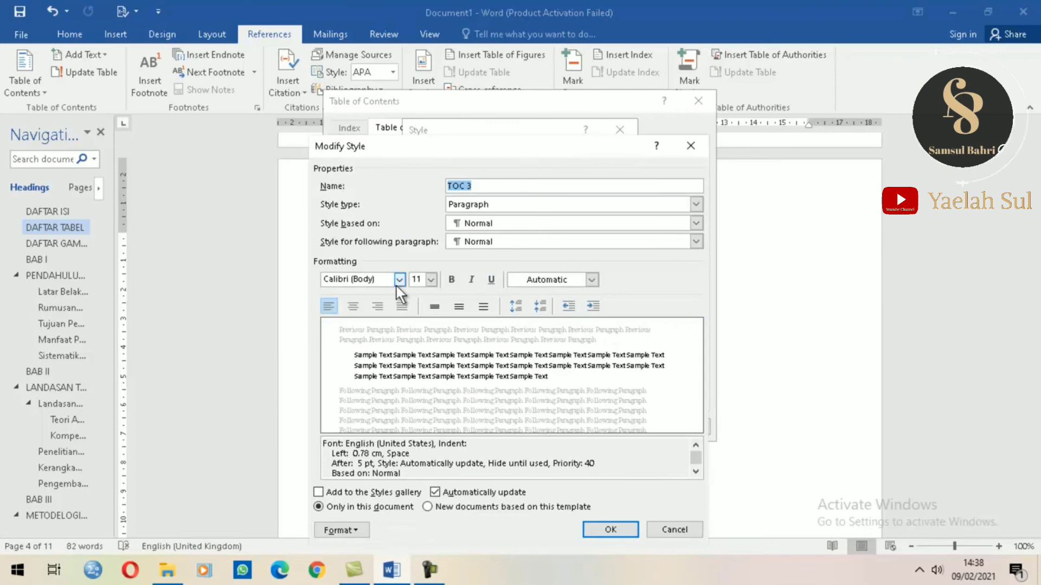
pyautogui.click(397, 281)
pyautogui.click(393, 334)
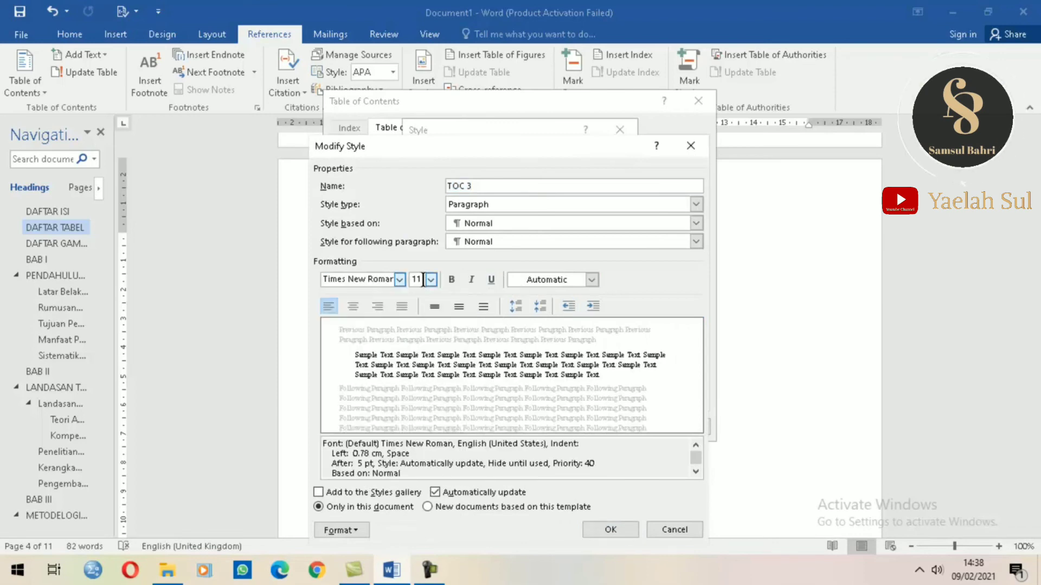
pyautogui.click(431, 280)
pyautogui.click(415, 333)
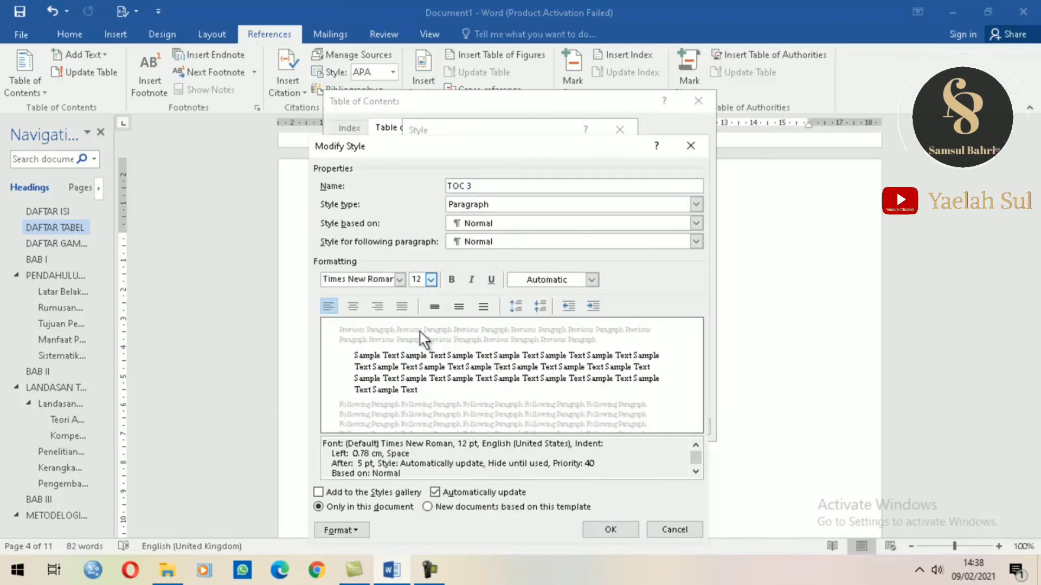
pyautogui.click(406, 307)
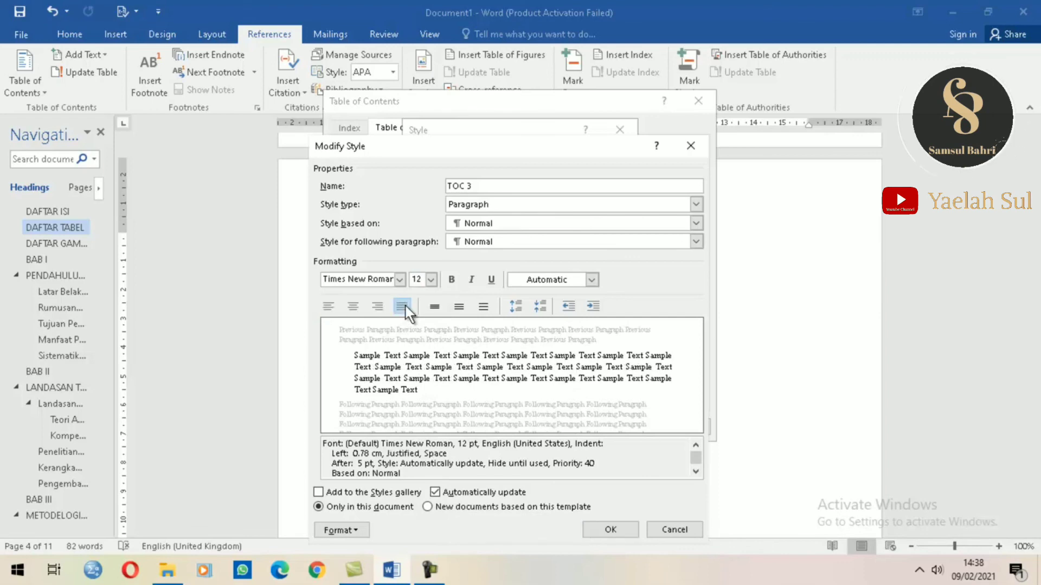
pyautogui.click(462, 306)
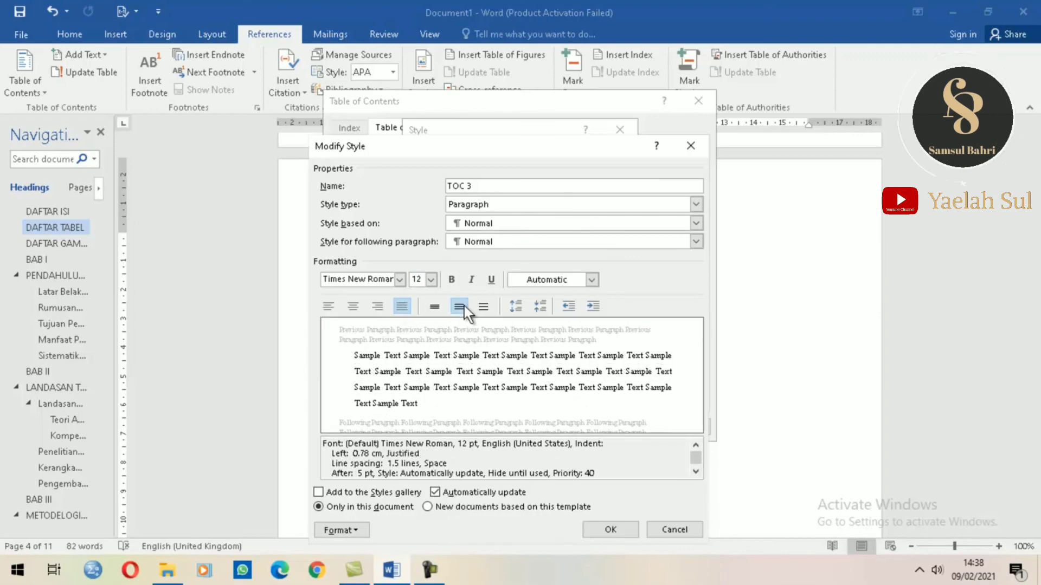
pyautogui.click(611, 529)
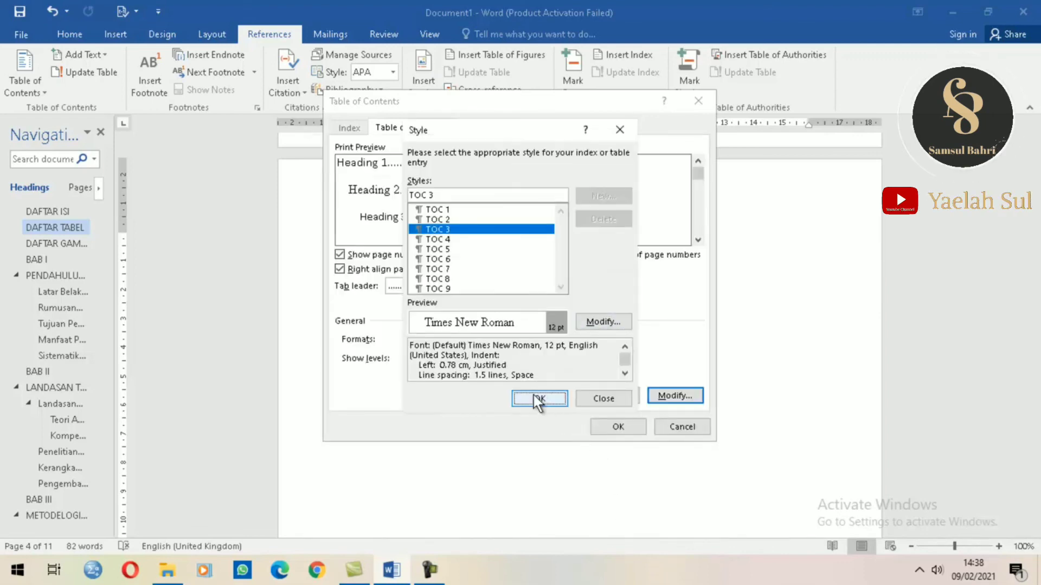
# Step: Accept the modified TOC styles and insert the custom table of contents below the DAFTAR TABEL title
pyautogui.click(535, 398)
pyautogui.click(618, 427)
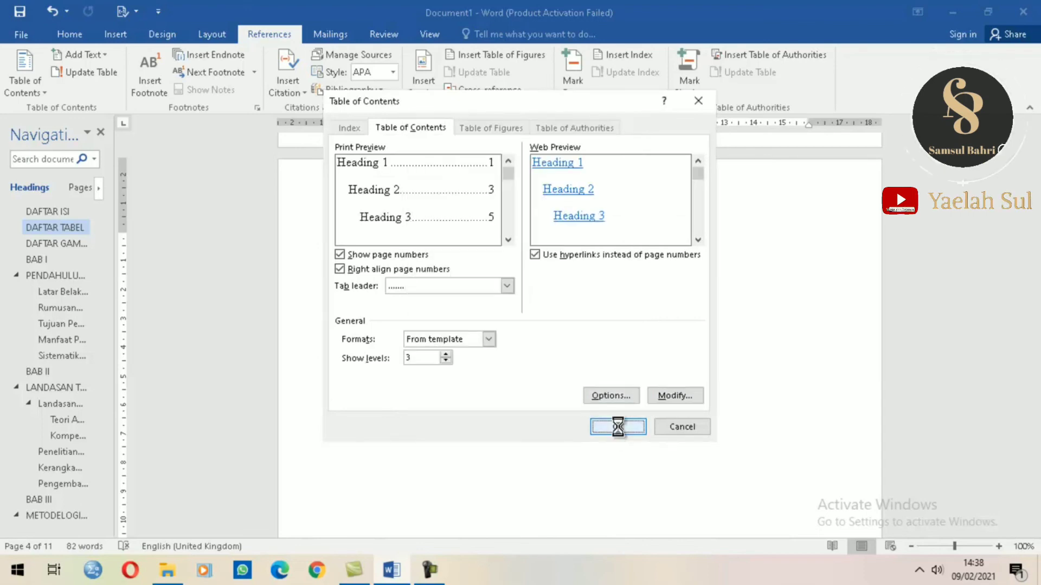
pyautogui.scroll(15, 617, 426)
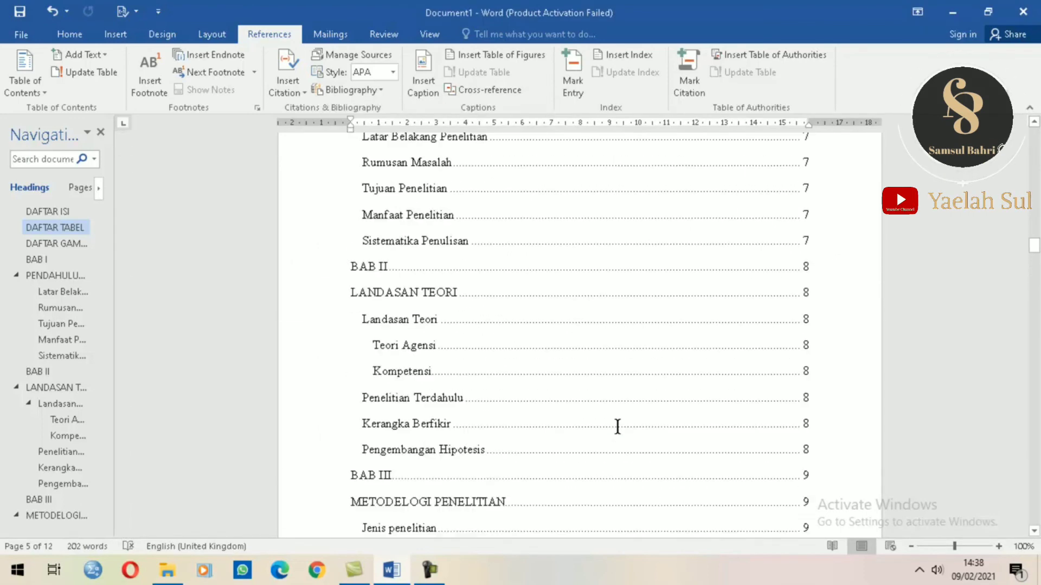
pyautogui.scroll(-3, 617, 427)
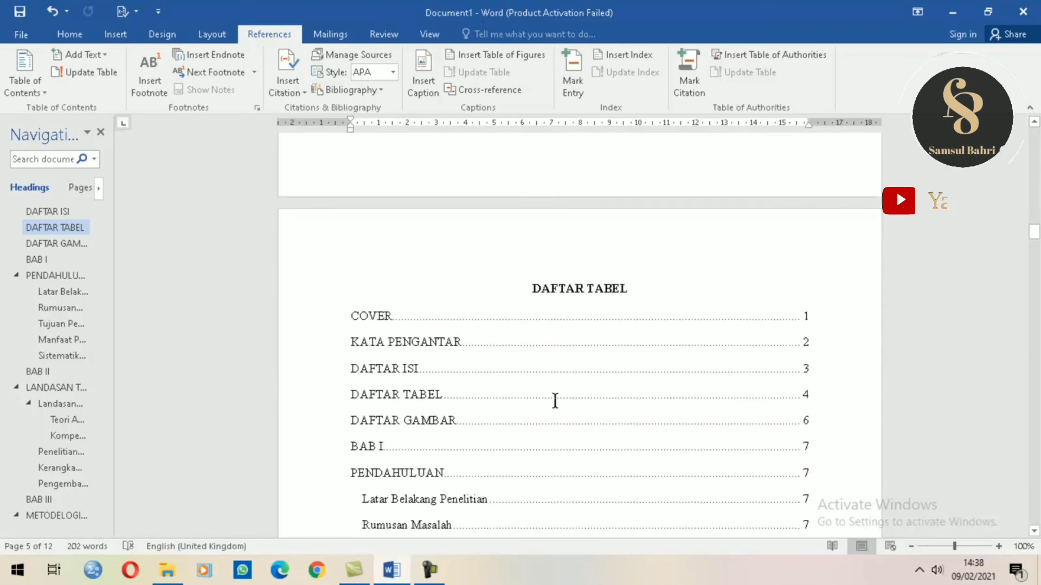
pyautogui.click(470, 351)
pyautogui.scroll(-1, 469, 350)
pyautogui.scroll(-1, 469, 351)
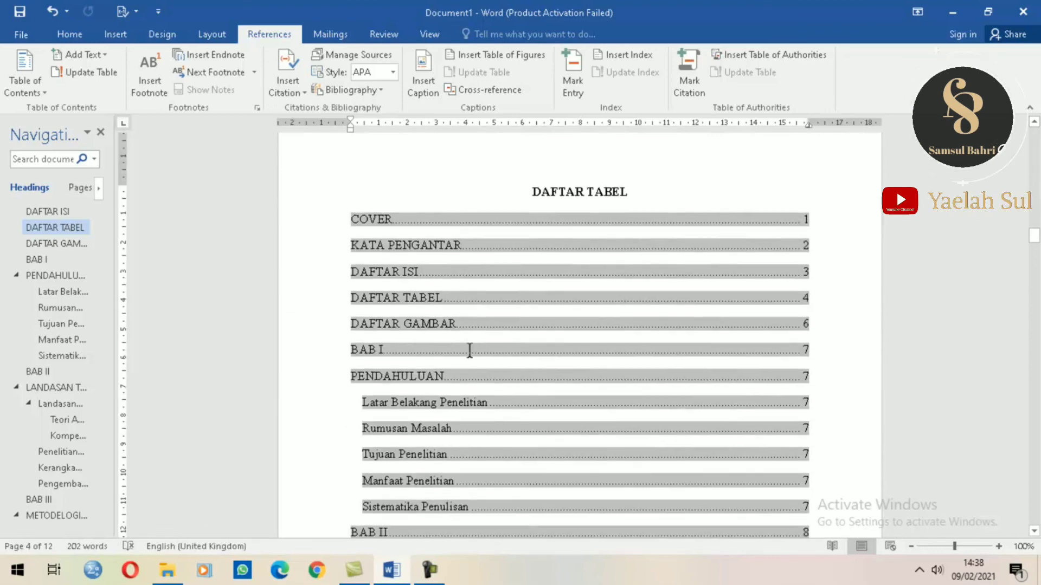
# Step: Review the table of contents under the DAFTAR TABEL title, from its first entry to its last, and its position relative to the DAFTAR ISI page
pyautogui.scroll(3, 469, 351)
pyautogui.click(485, 291)
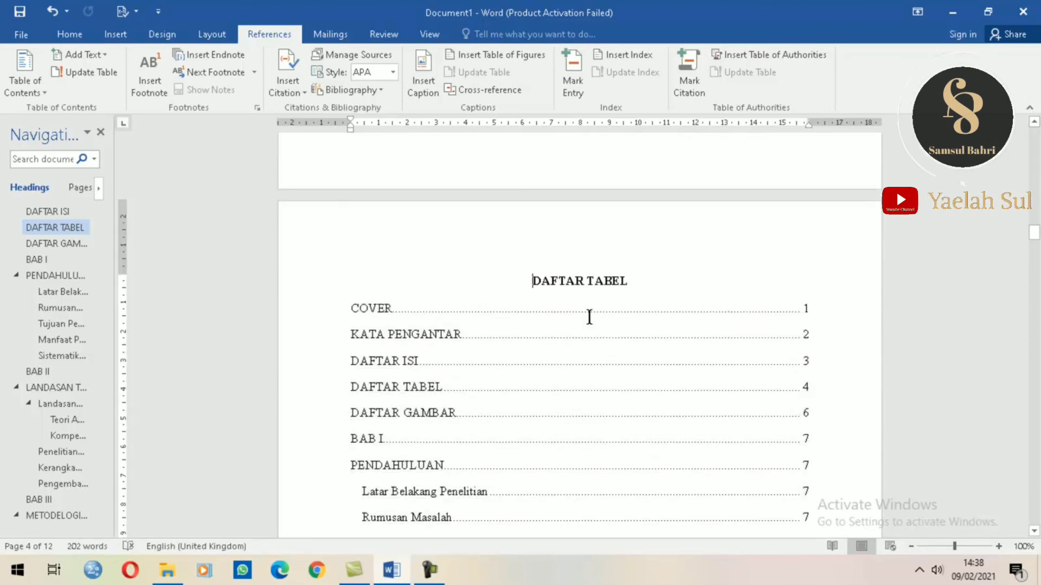
pyautogui.scroll(-4, 724, 299)
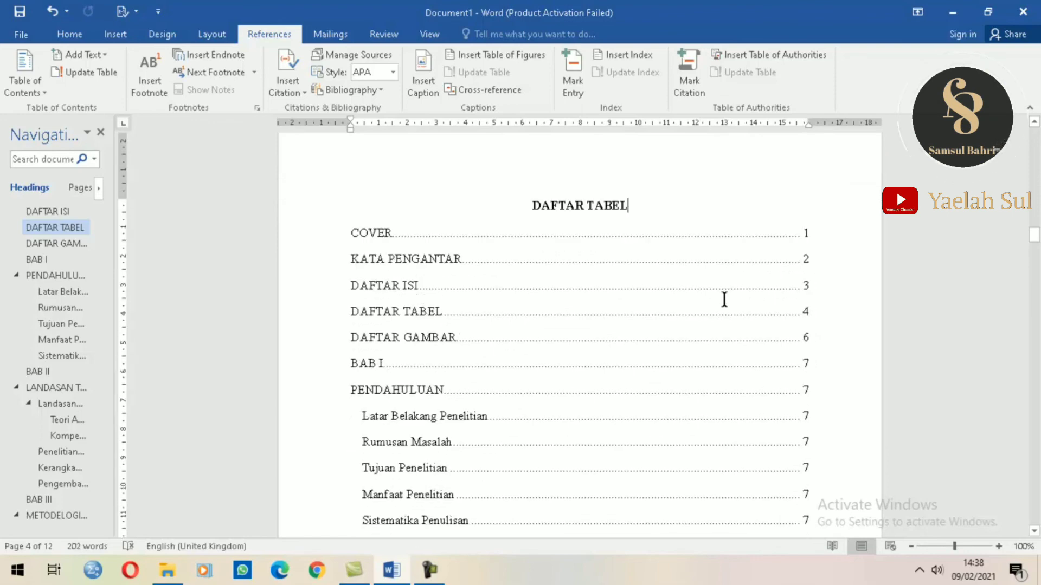
pyautogui.scroll(-7, 724, 299)
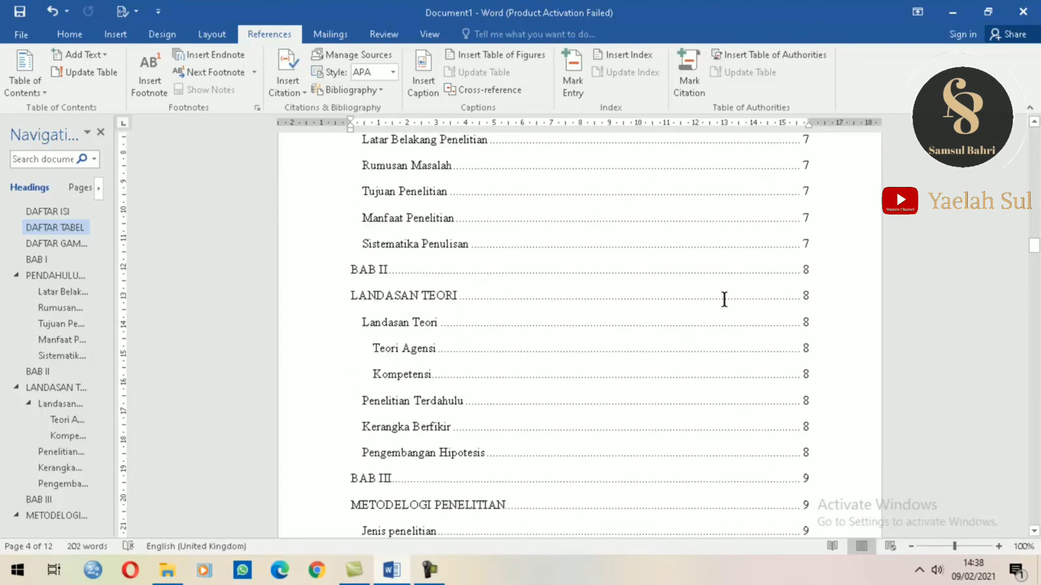
pyautogui.scroll(-4, 724, 299)
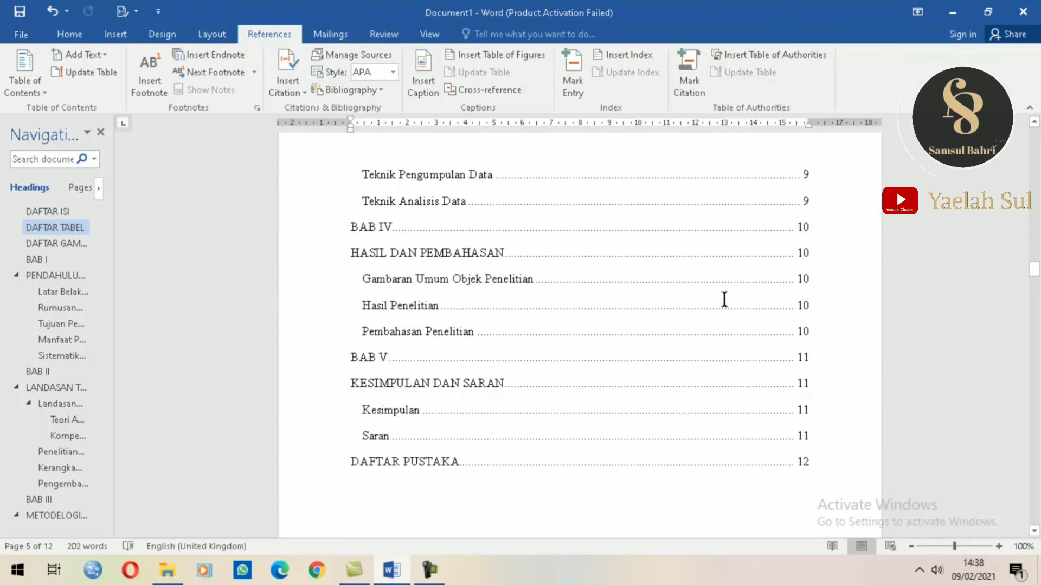
pyautogui.scroll(-3, 725, 299)
pyautogui.scroll(-5, 724, 299)
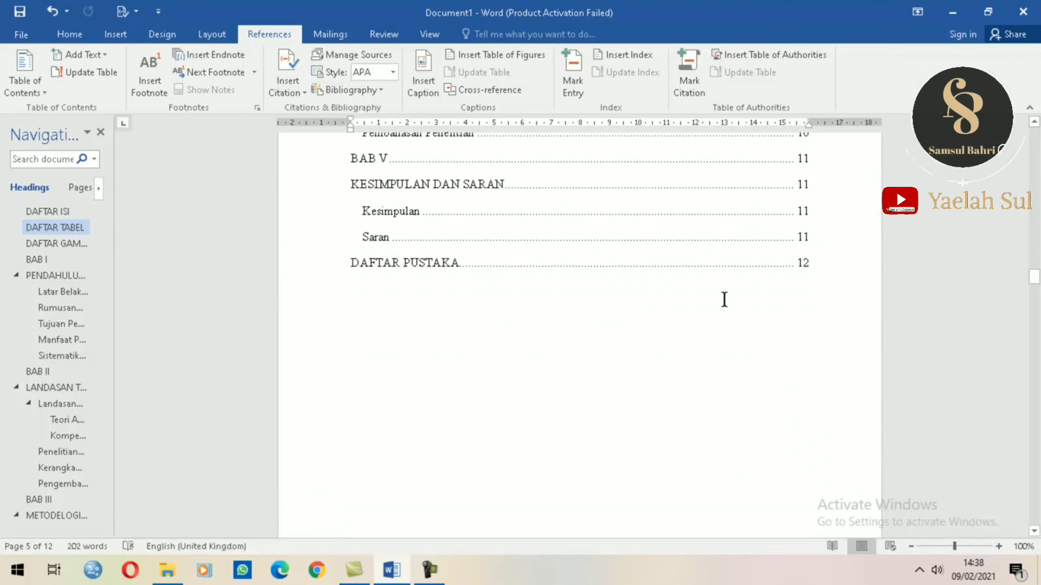
pyautogui.scroll(6, 724, 299)
pyautogui.scroll(14, 724, 299)
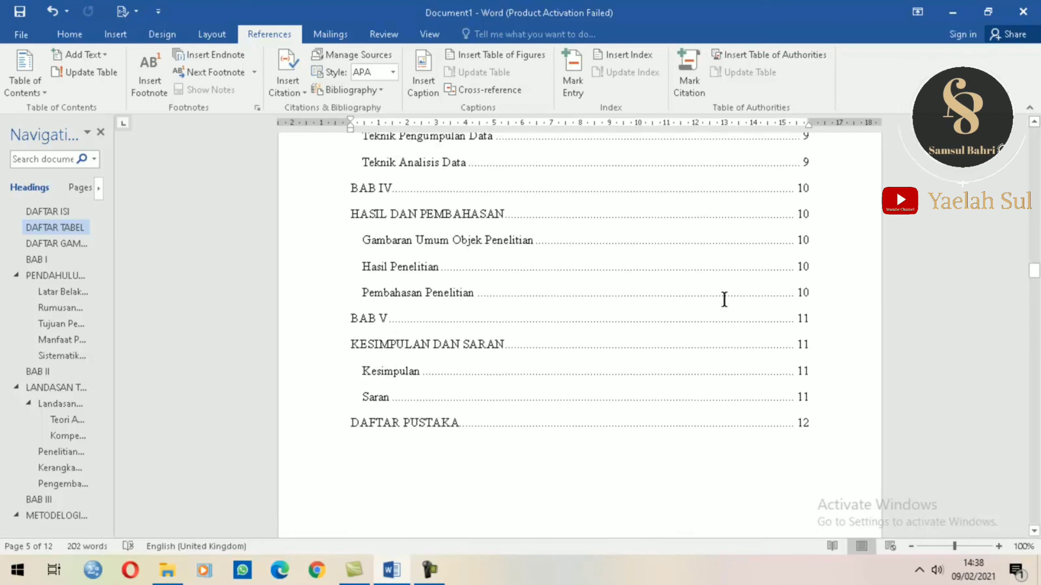
pyautogui.scroll(4, 724, 300)
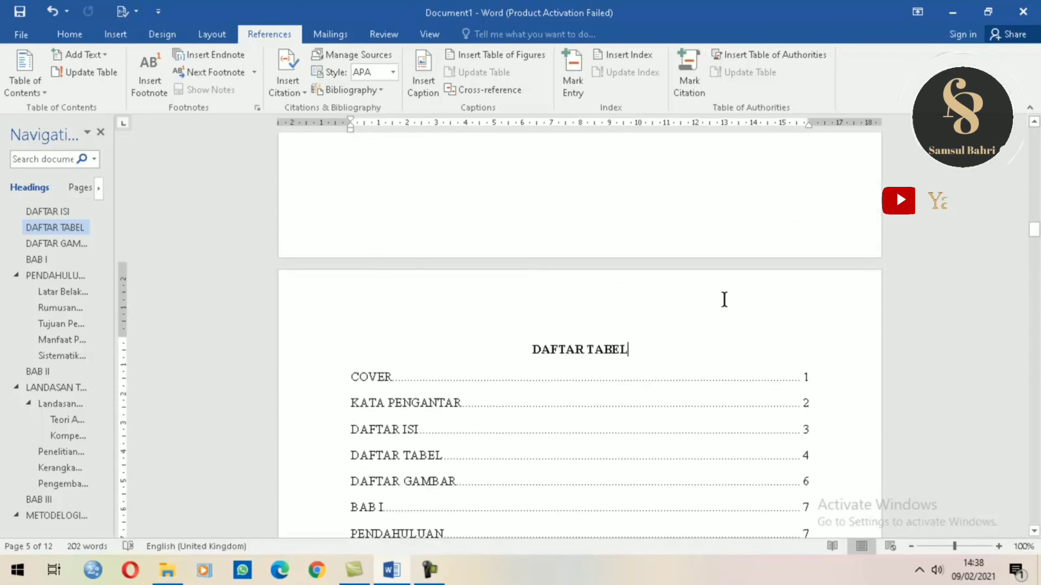
pyautogui.scroll(-1, 724, 299)
pyautogui.scroll(1, 725, 300)
pyautogui.scroll(4, 724, 299)
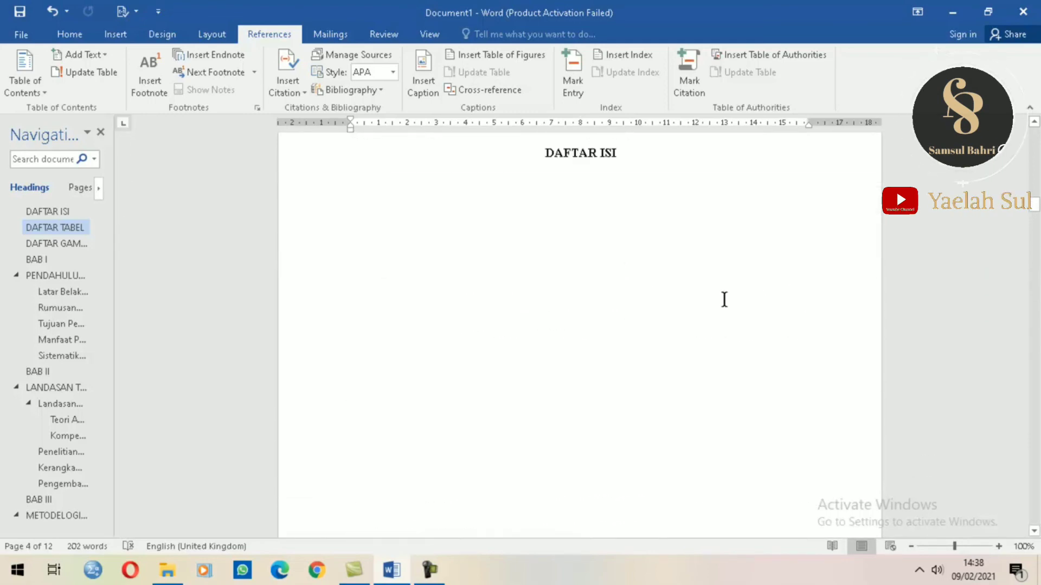
pyautogui.scroll(-2, 724, 299)
pyautogui.scroll(1, 724, 299)
pyautogui.scroll(-4, 724, 300)
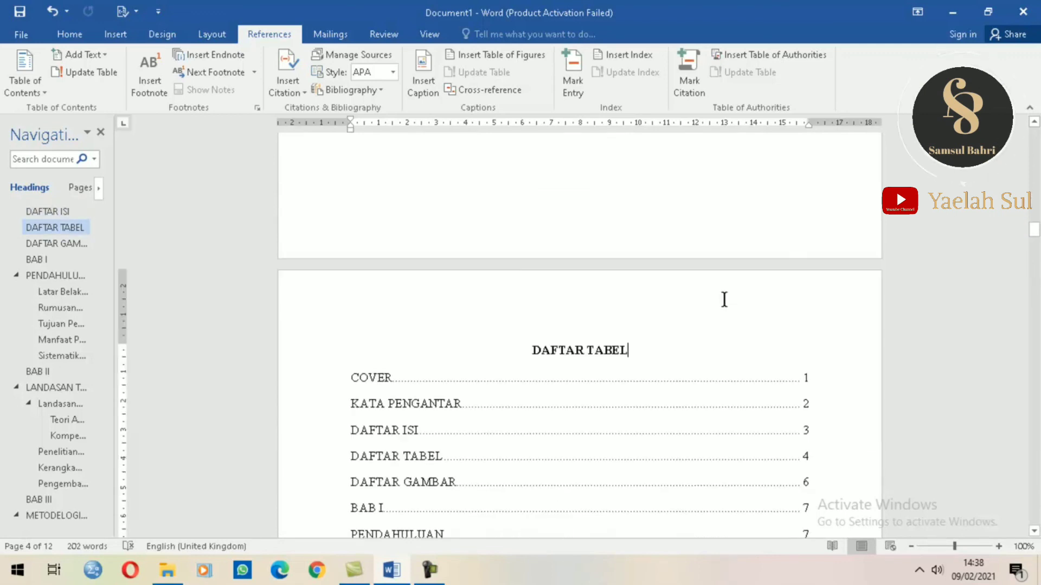
# Step: Undo the insertion of the table of contents below the DAFTAR TABEL title
pyautogui.rightClick(417, 281)
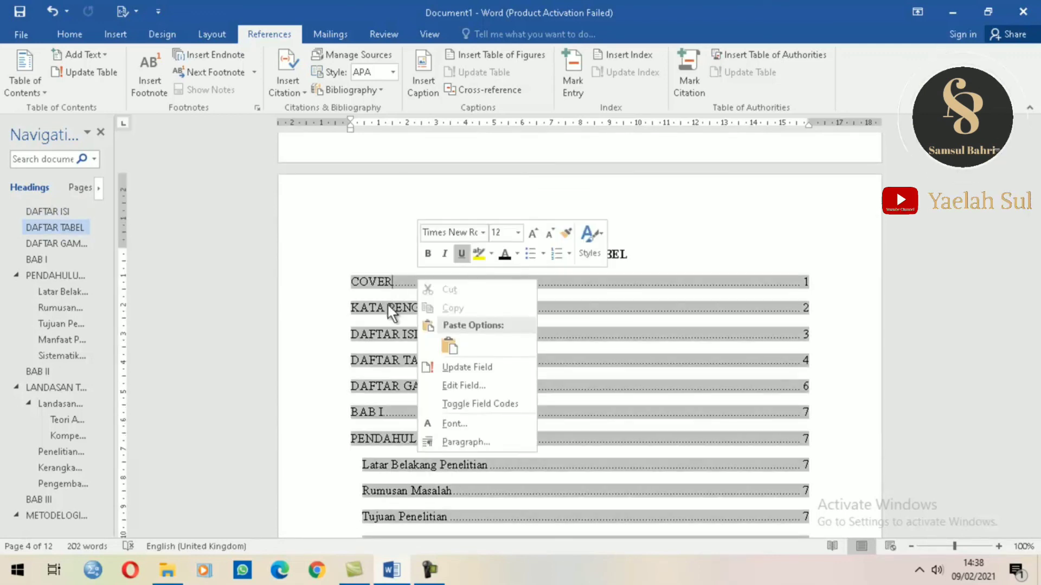
pyautogui.click(737, 448)
pyautogui.hotkey('ctrl', 'z')
pyautogui.hotkey('ctrl', 'z')
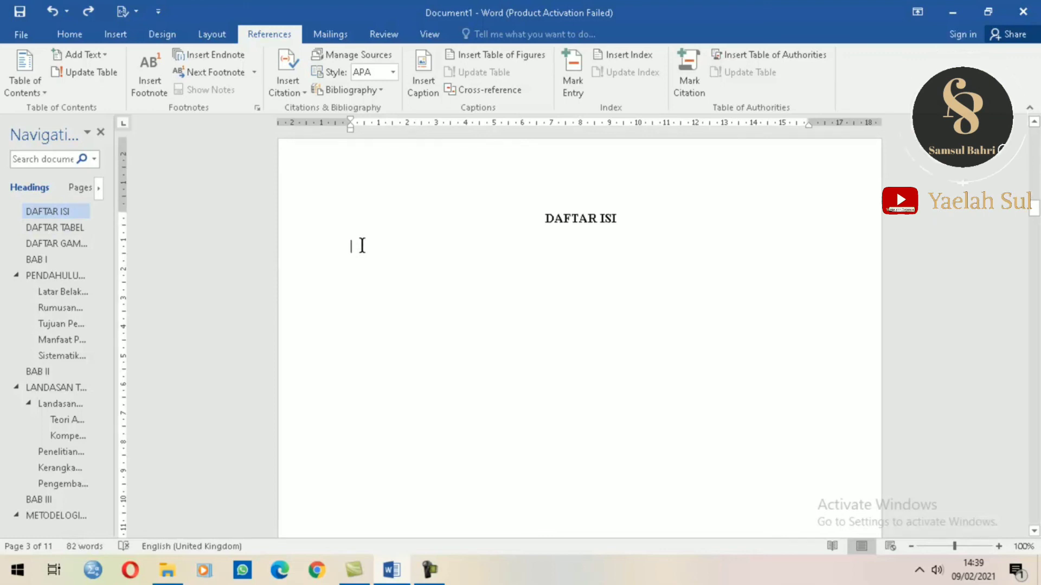
# Step: Insert a custom three-level table of contents, with dotted leaders and right-aligned page numbers, on the empty line below the DAFTAR ISI title
pyautogui.click(28, 85)
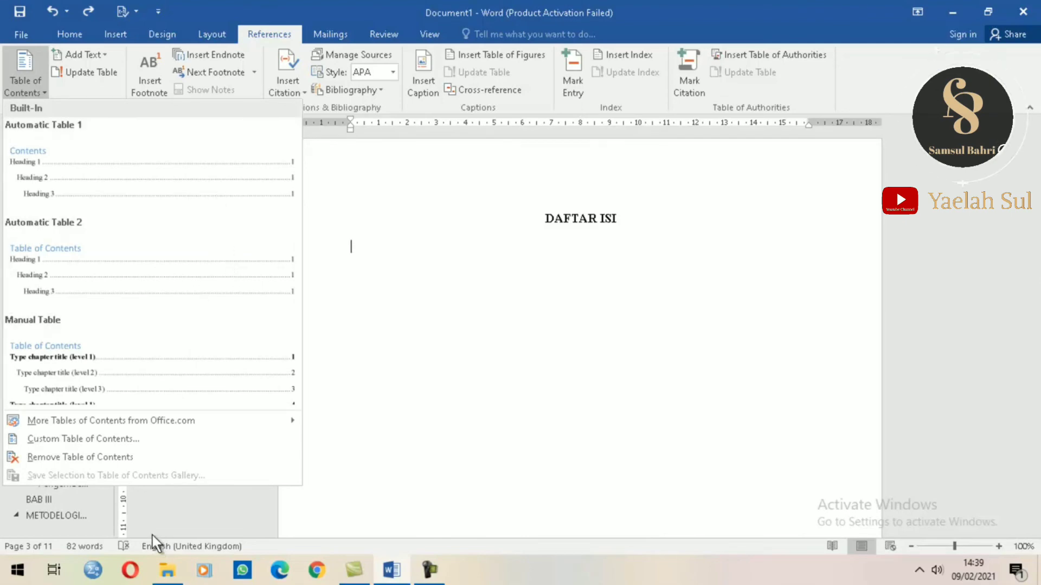
pyautogui.click(171, 440)
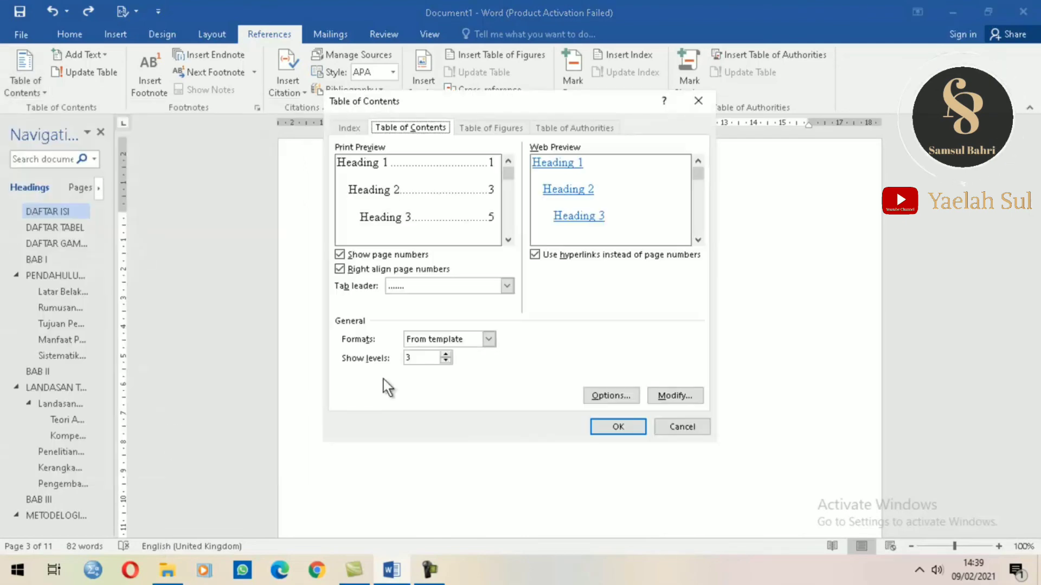
pyautogui.click(628, 426)
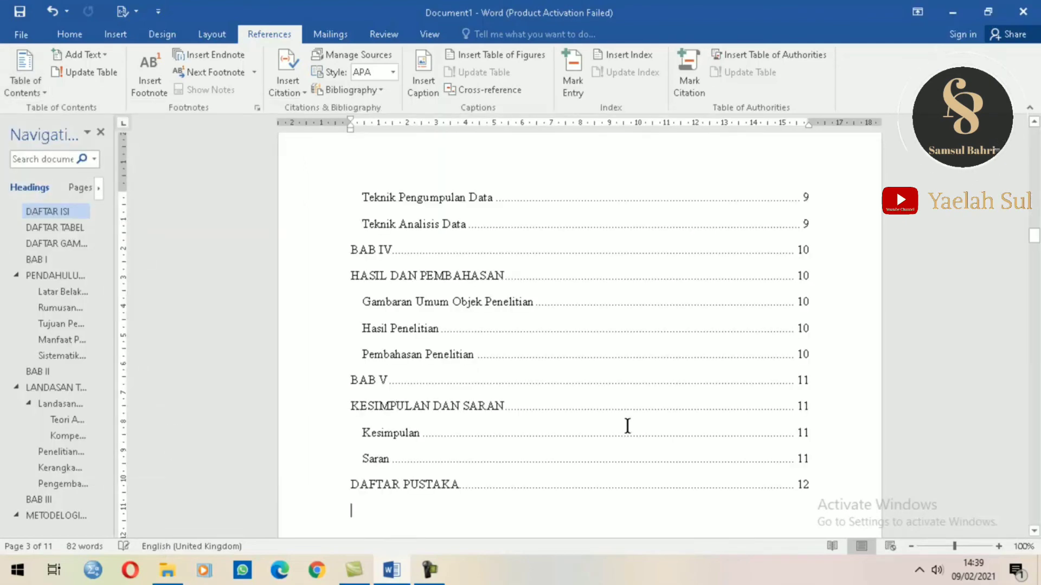
# Step: Check the entries, indentation and page numbers of the table of contents under DAFTAR ISI, from COVER through DAFTAR PUSTAKA
pyautogui.scroll(10, 628, 427)
pyautogui.scroll(6, 628, 426)
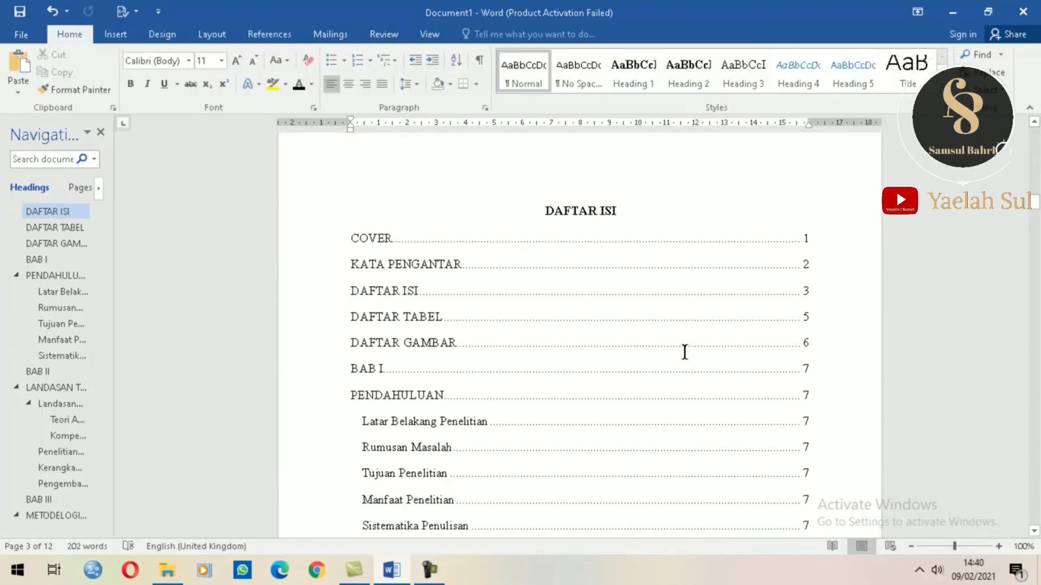
pyautogui.scroll(-2, 685, 353)
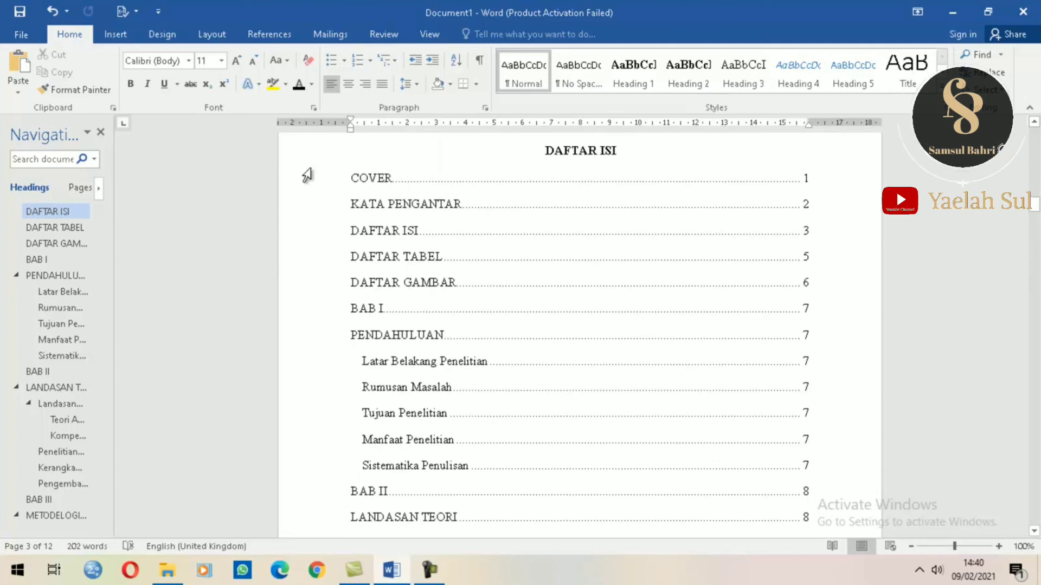
pyautogui.scroll(-20, 650, 338)
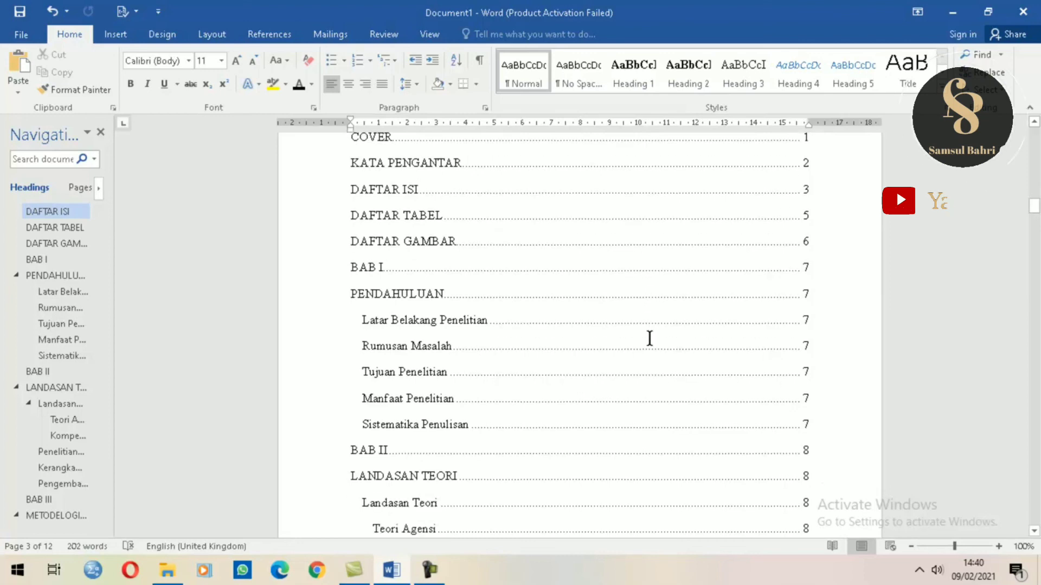
pyautogui.scroll(-12, 650, 338)
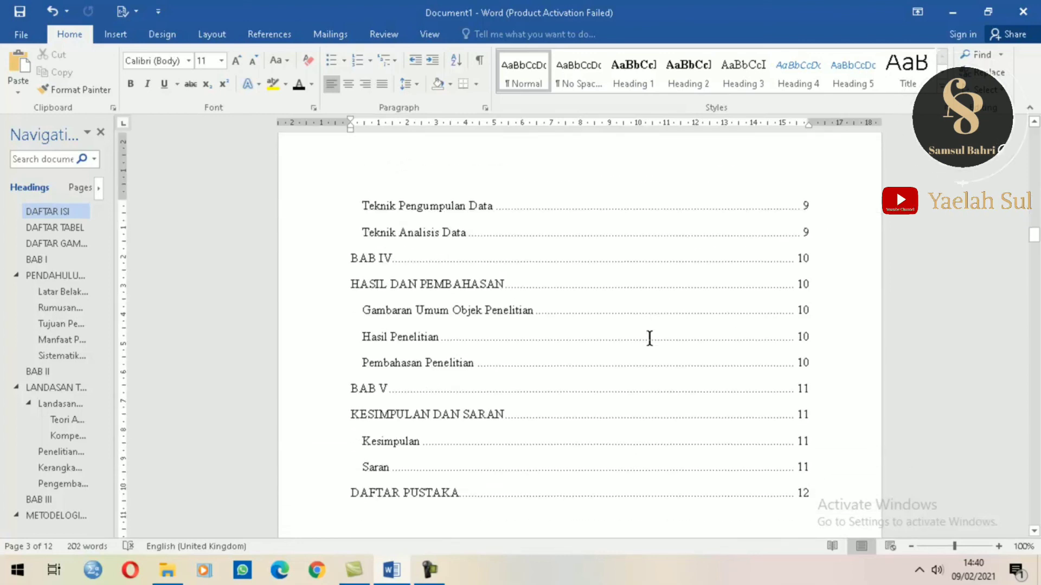
pyautogui.scroll(5, 650, 339)
pyautogui.scroll(15, 649, 338)
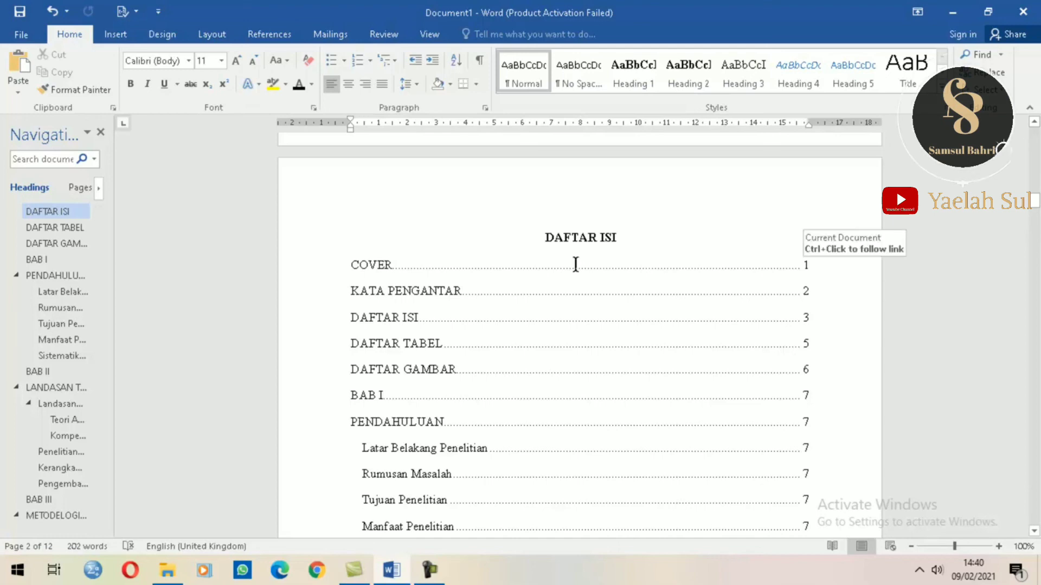
pyautogui.scroll(5, 655, 233)
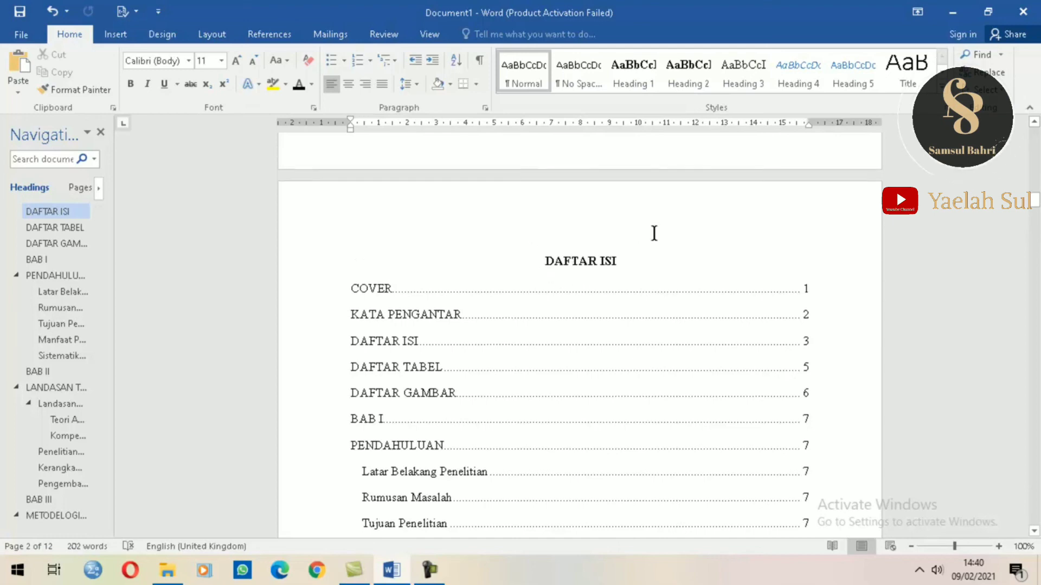